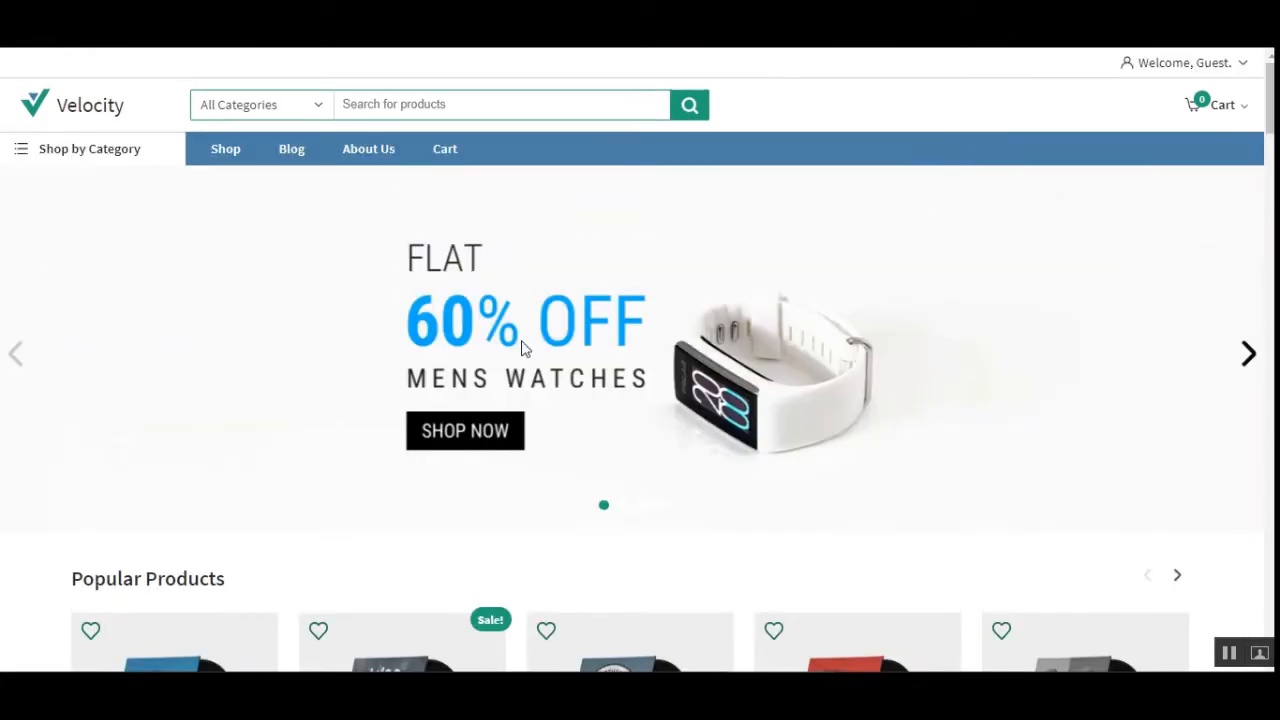
Step: Examine the Velocity storefront's home page, from the category menu through the product sections, banners, customer reviews and hot categories
{"action": "mouse_move", "coordinate": [24, 156]}
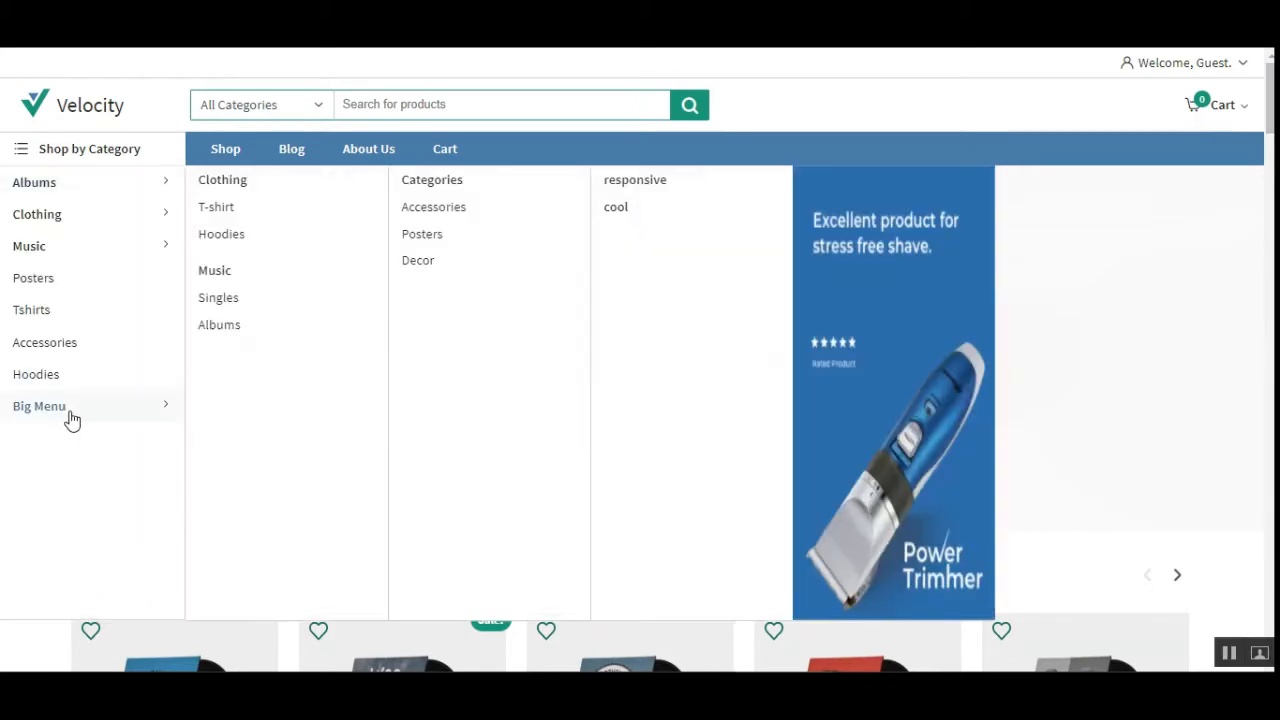
{"action": "scroll", "coordinate": [296, 557], "scroll_direction": "down", "scroll_amount": 10}
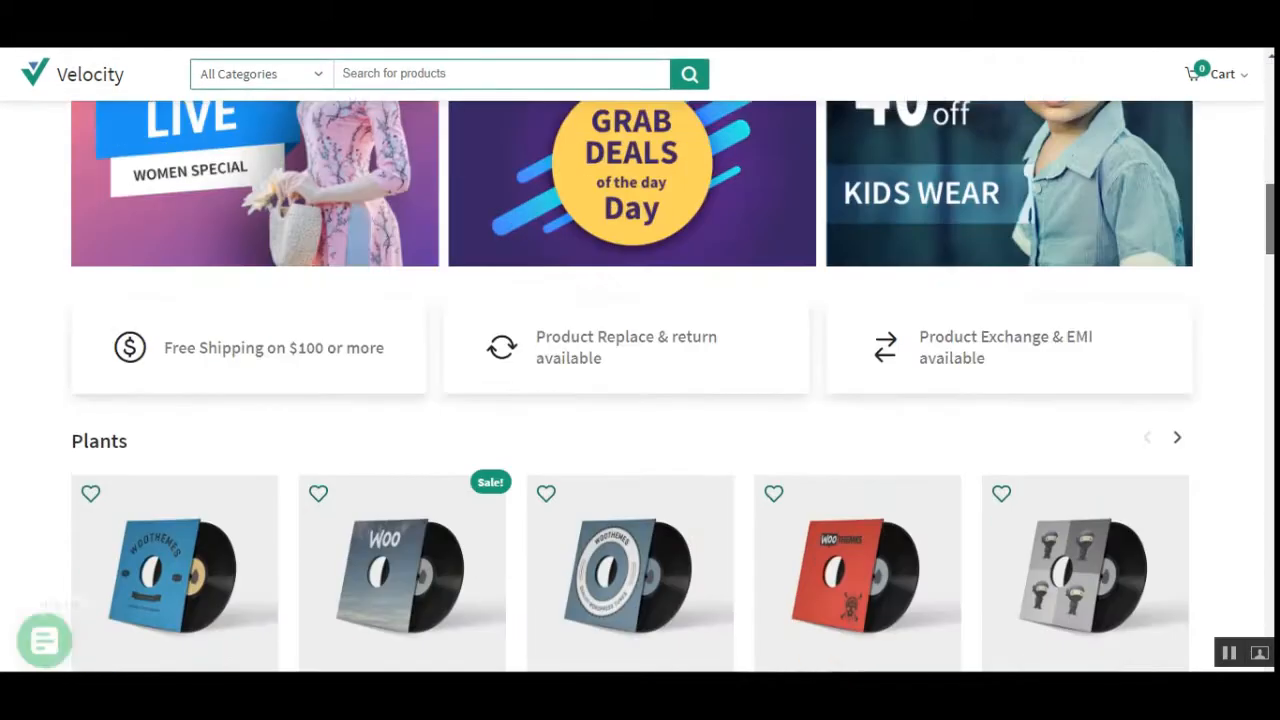
{"action": "scroll", "coordinate": [296, 557], "scroll_direction": "up", "scroll_amount": 4}
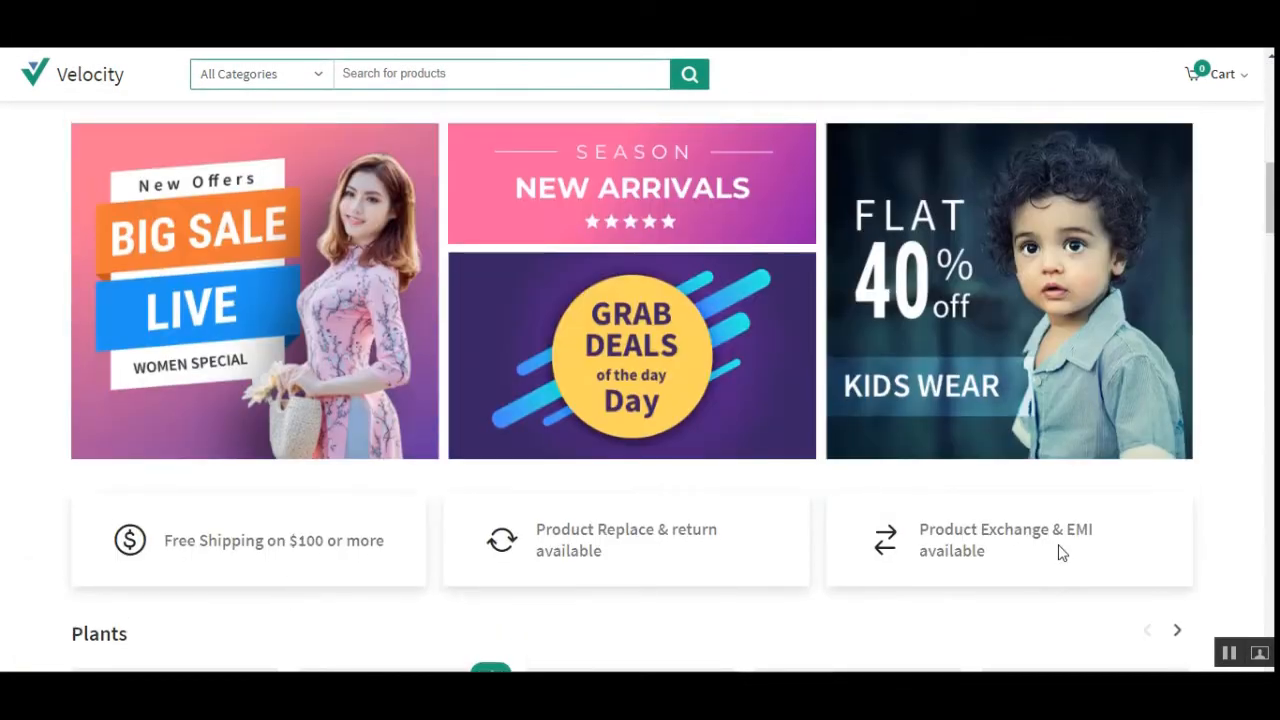
{"action": "left_click_drag", "start_coordinate": [1268, 218], "coordinate": [1262, 329]}
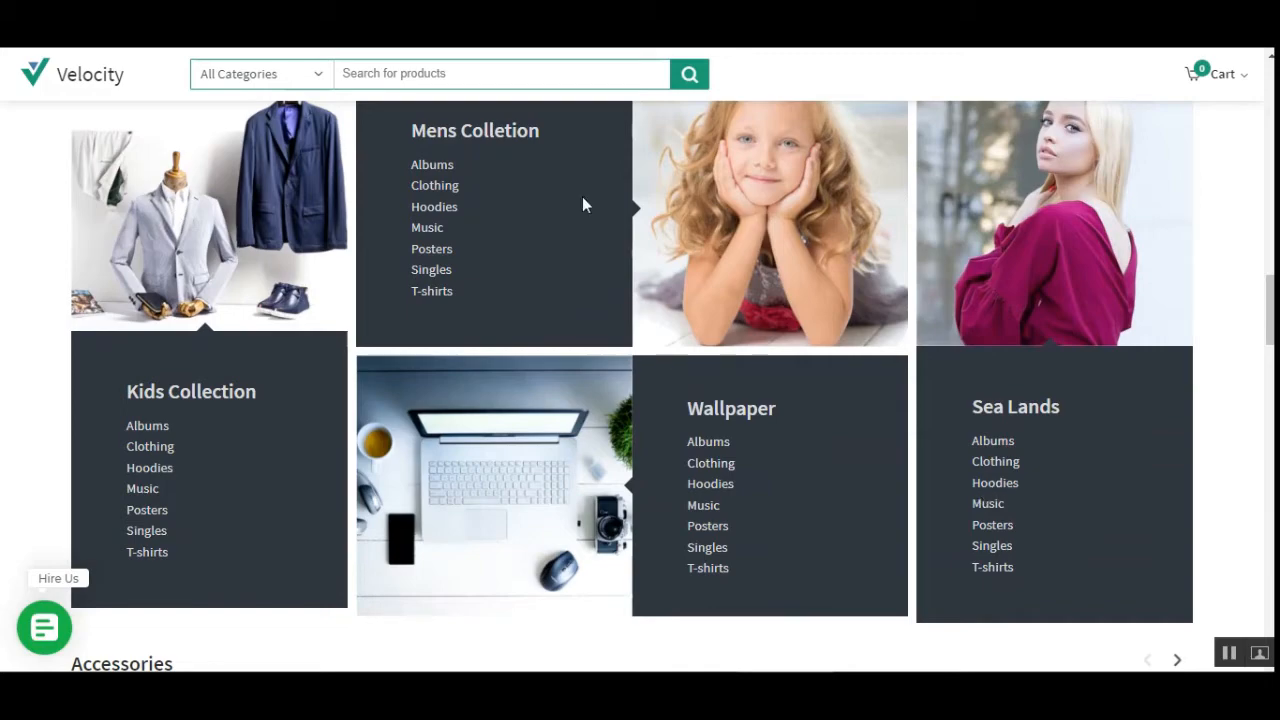
{"action": "scroll", "coordinate": [632, 386], "scroll_direction": "down", "scroll_amount": 10}
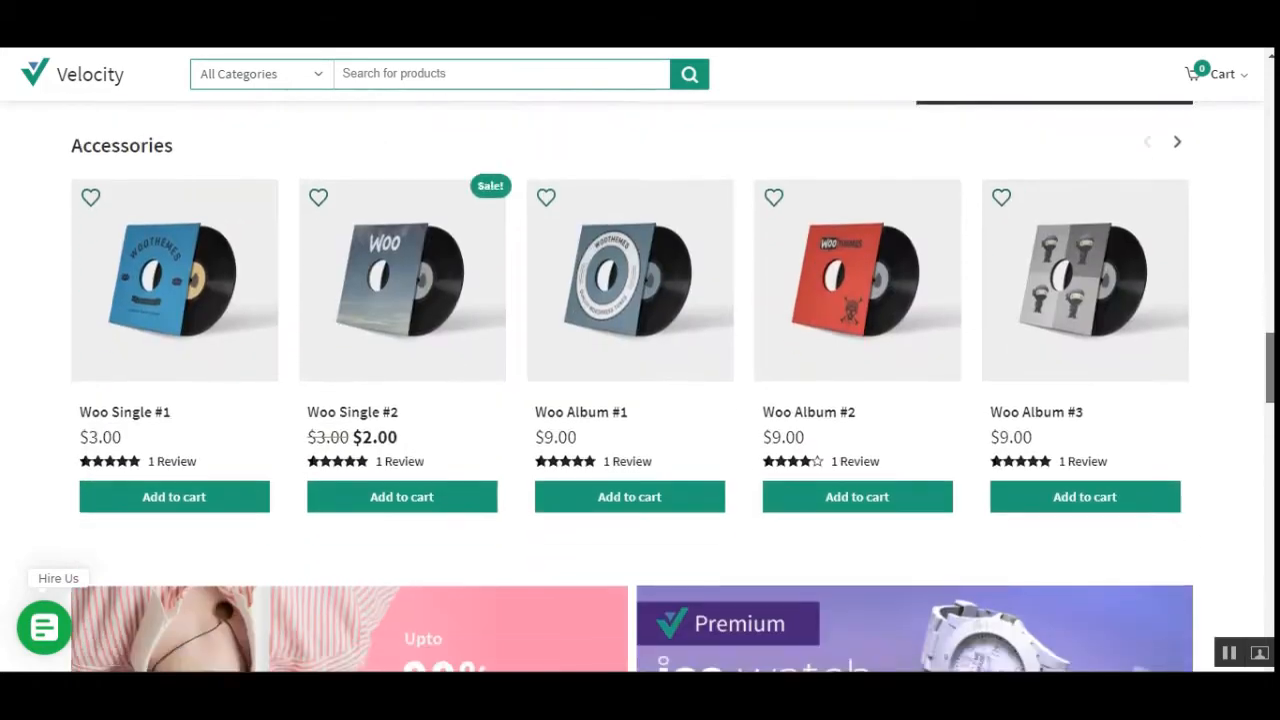
{"action": "scroll", "coordinate": [149, 531], "scroll_direction": "down", "scroll_amount": 4}
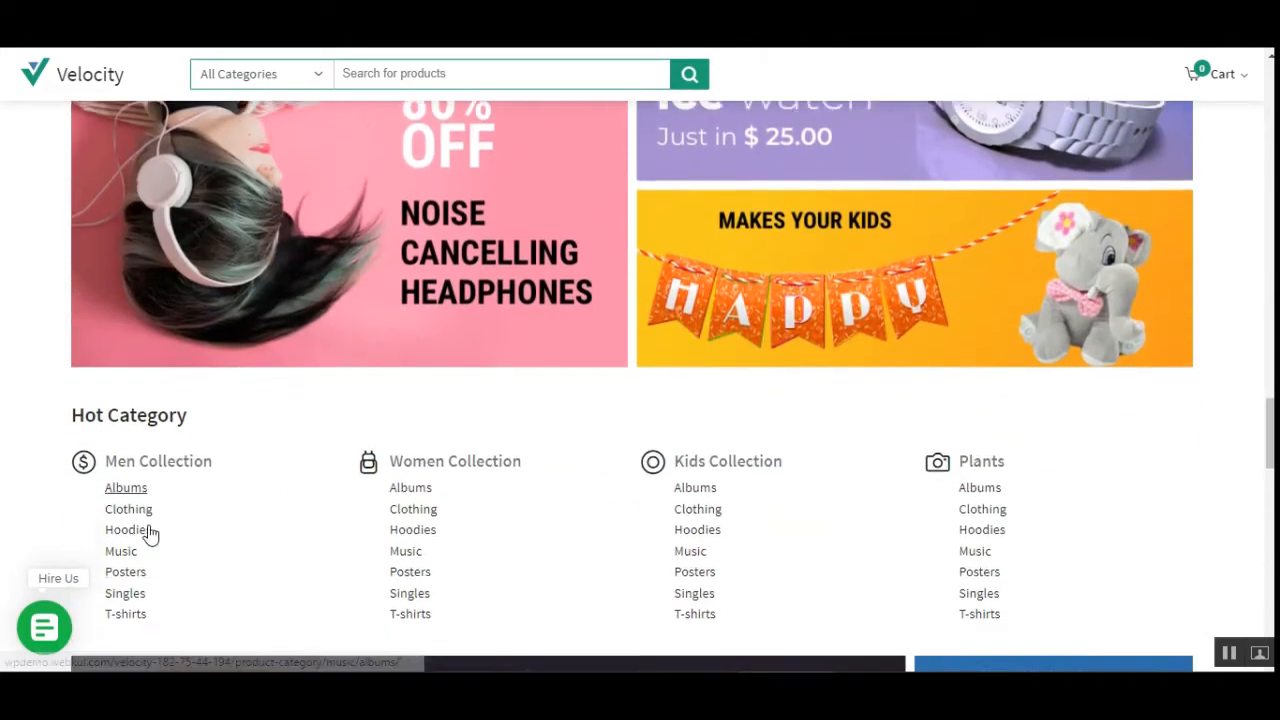
{"action": "scroll", "coordinate": [1230, 374], "scroll_direction": "down", "scroll_amount": 12}
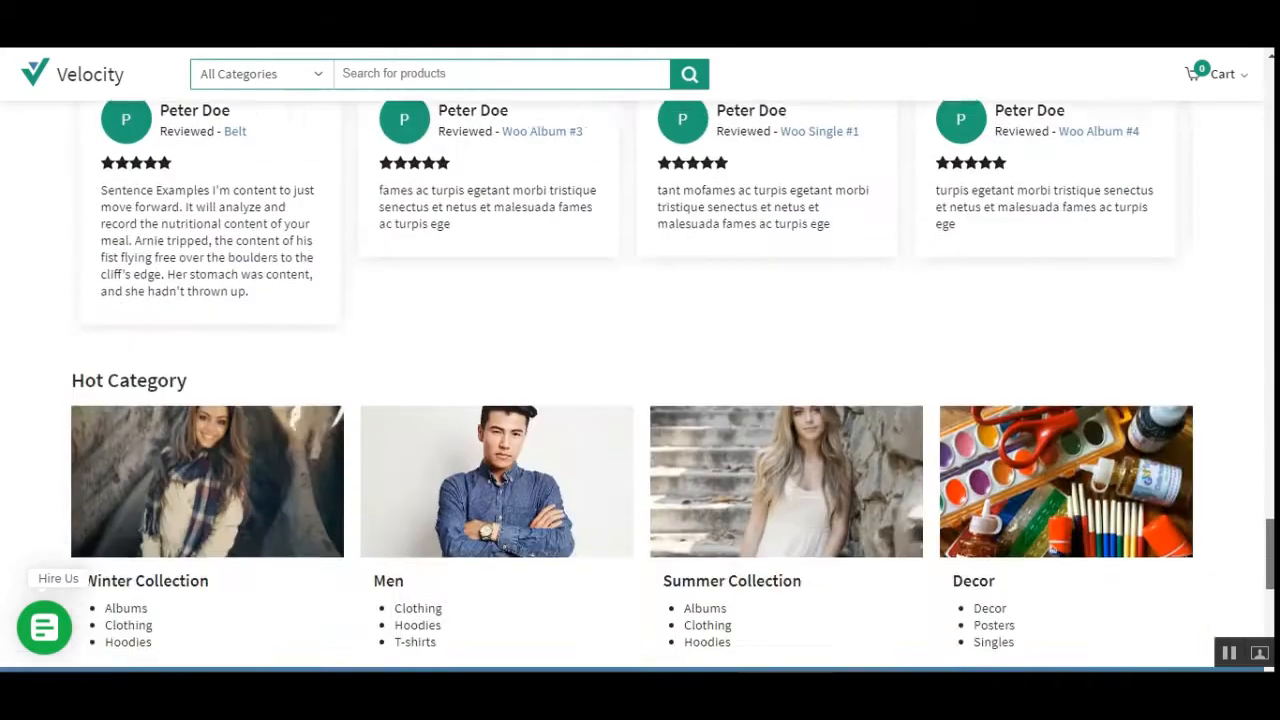
{"action": "scroll", "coordinate": [1230, 374], "scroll_direction": "up", "scroll_amount": 5}
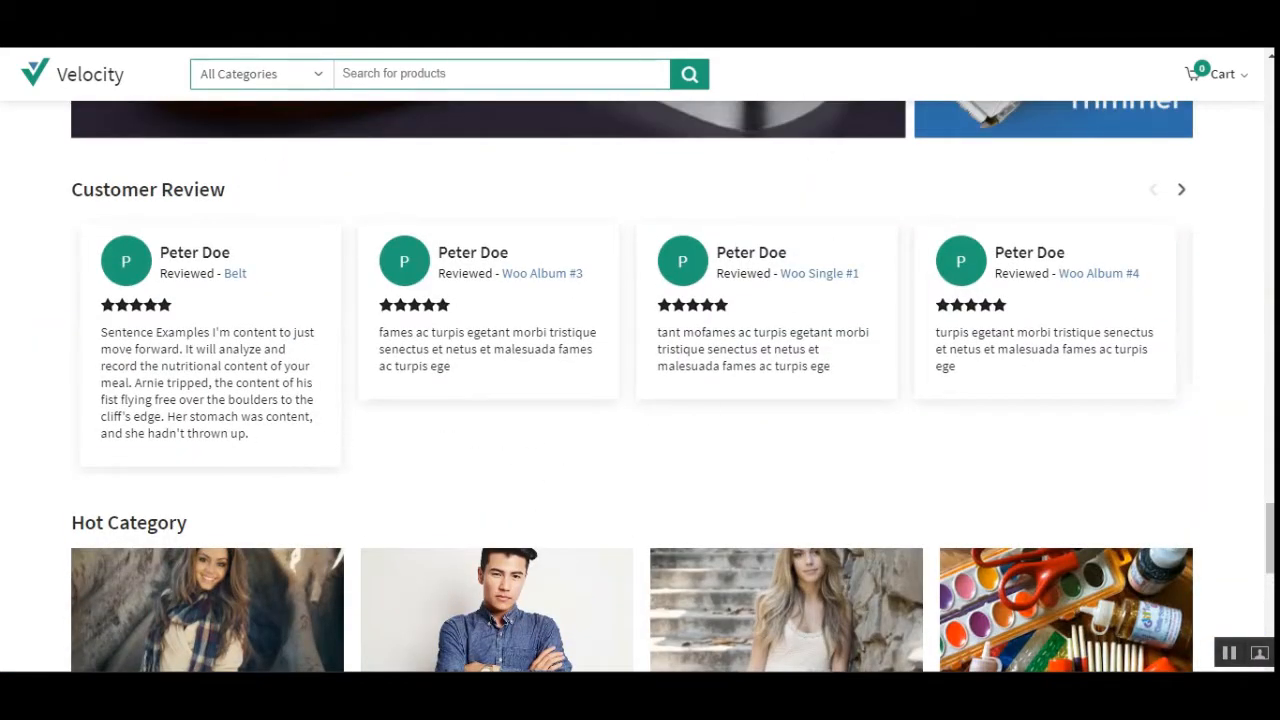
{"action": "scroll", "coordinate": [640, 386], "scroll_direction": "down", "scroll_amount": 5}
{"action": "scroll", "coordinate": [640, 386], "scroll_direction": "up", "scroll_amount": 15}
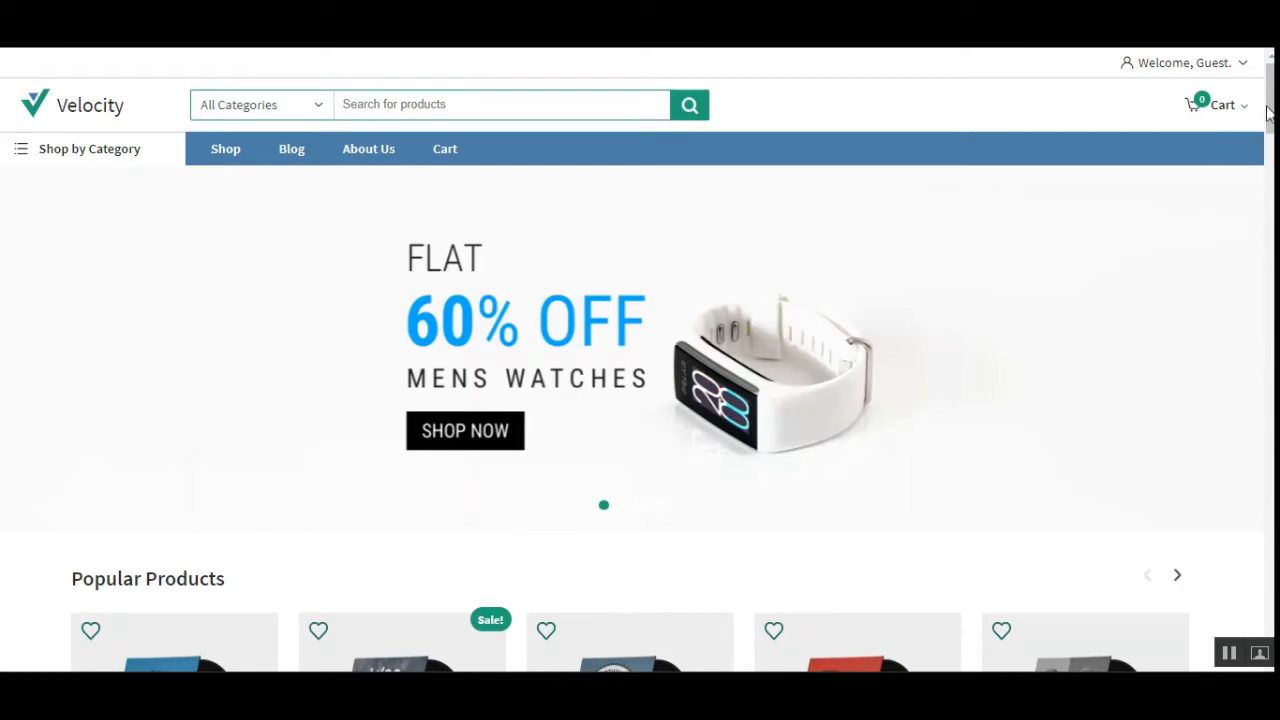
{"action": "mouse_move", "coordinate": [1270, 112]}
{"action": "left_mouse_down"}
{"action": "mouse_move", "coordinate": [1270, 252]}
{"action": "mouse_move", "coordinate": [1270, 106]}
{"action": "left_mouse_up"}
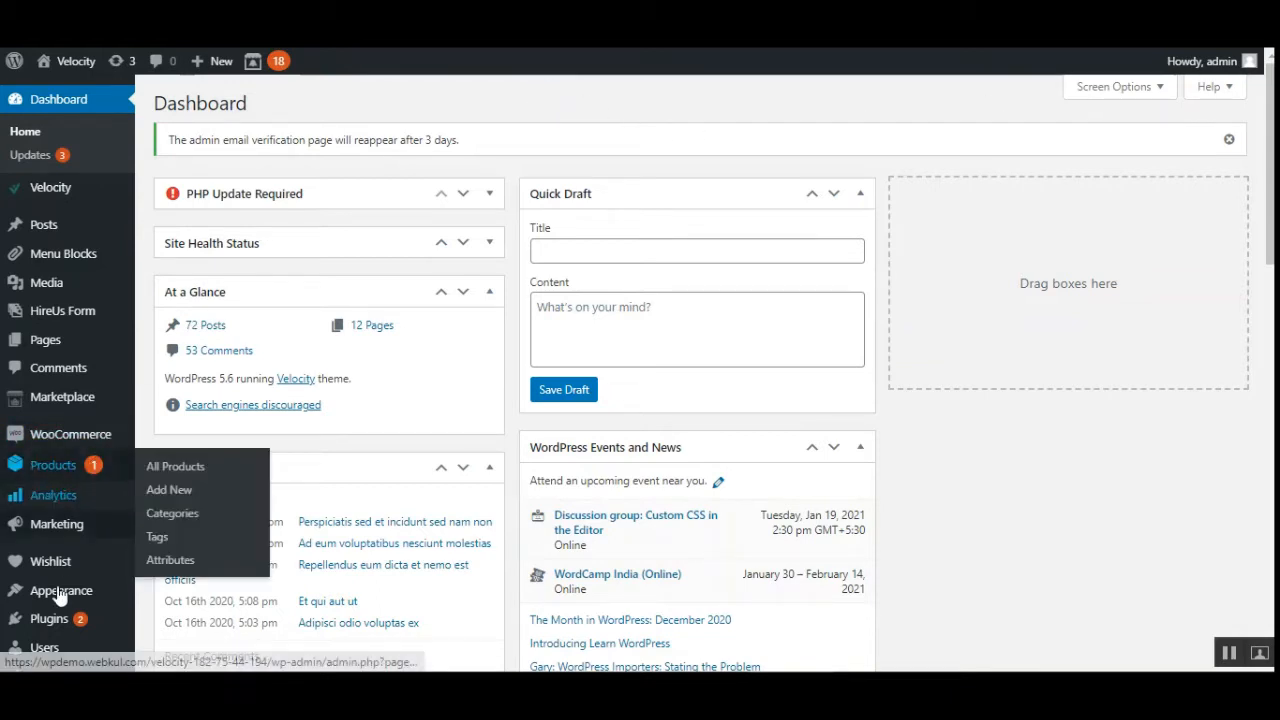
Step: Switch to the WordPress admin dashboard and open the installed themes page to view the Velocity theme
{"action": "mouse_move", "coordinate": [76, 443]}
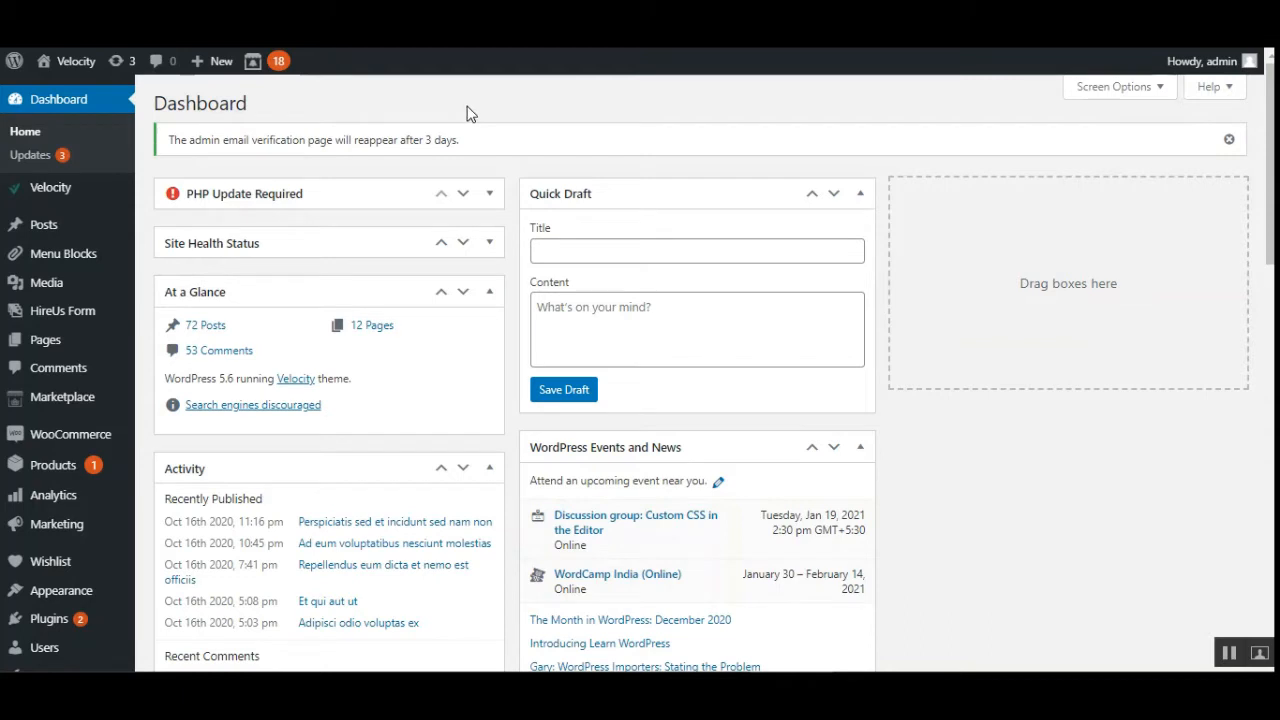
{"action": "mouse_move", "coordinate": [58, 595]}
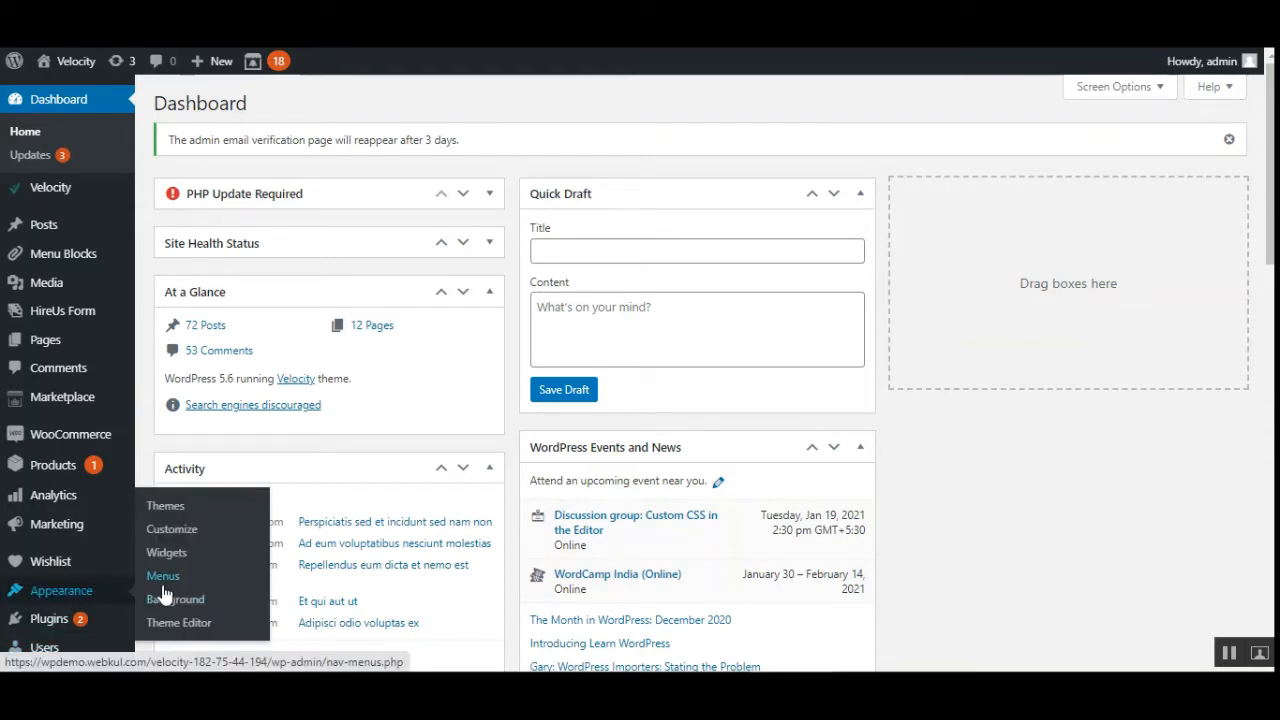
{"action": "left_click", "coordinate": [181, 508]}
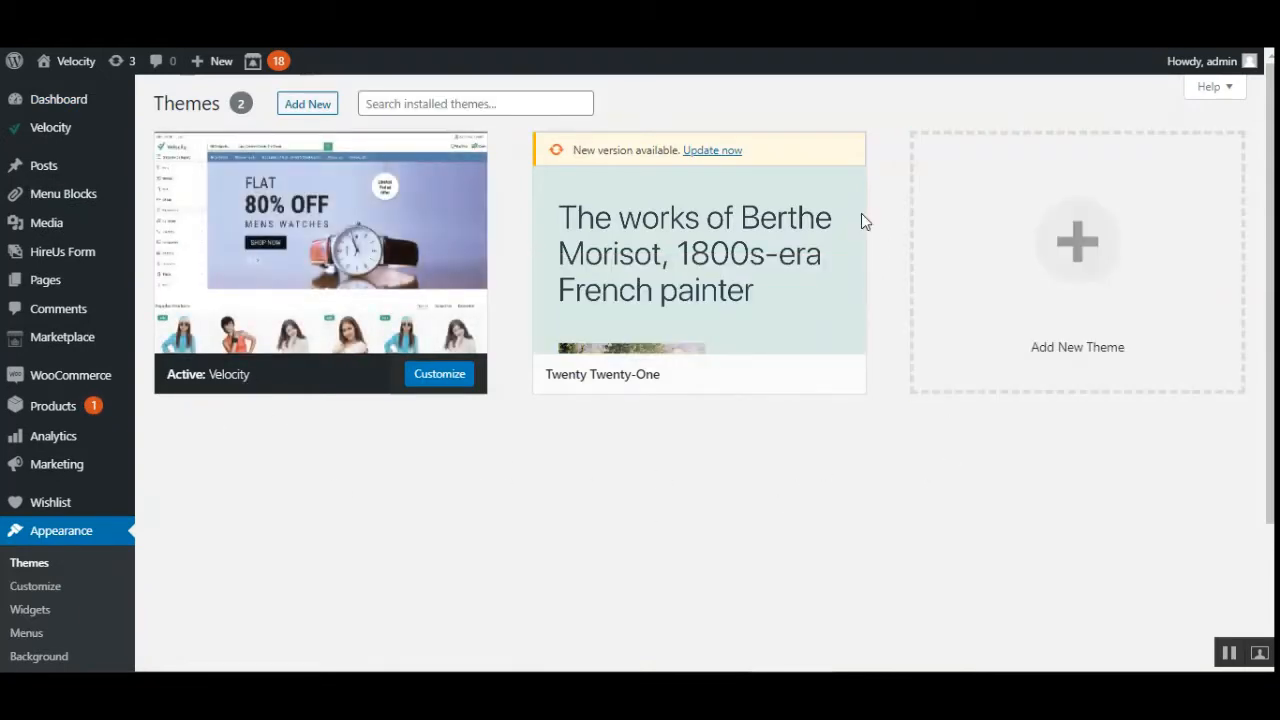
{"action": "mouse_move", "coordinate": [660, 248]}
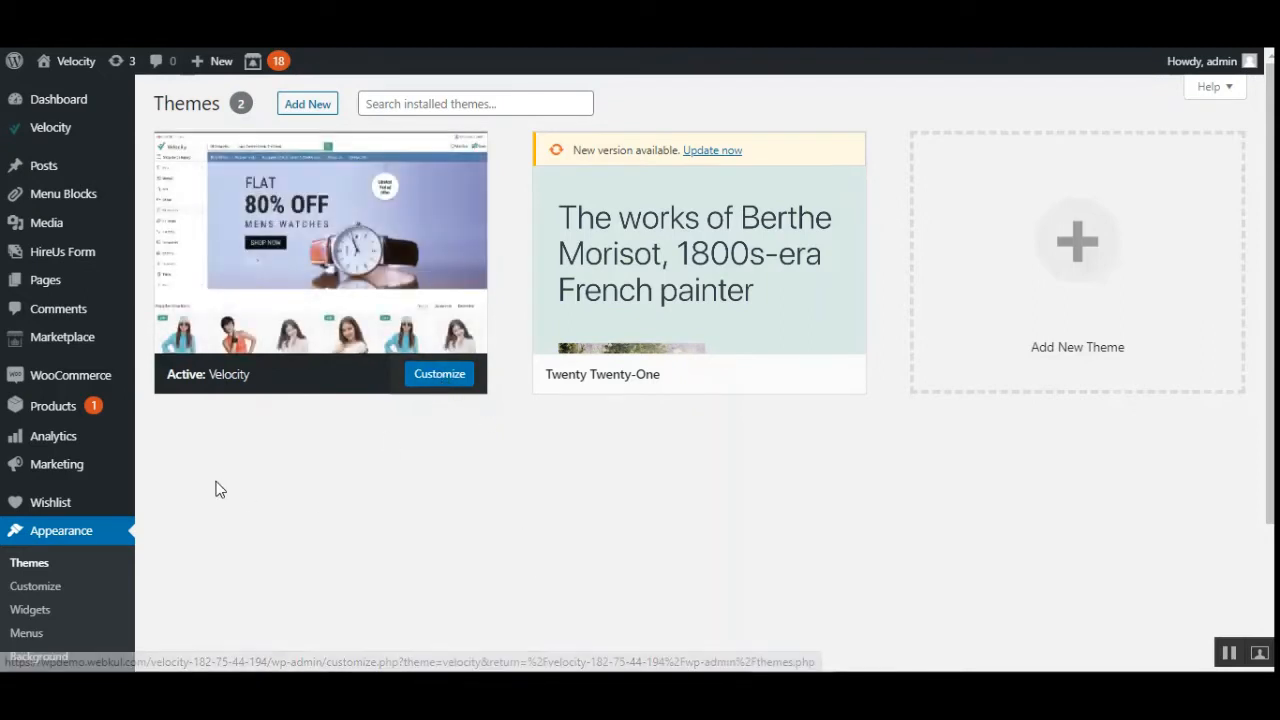
Step: View the Velocity theme's configuration page, then return to the installed themes page
{"action": "left_click", "coordinate": [65, 138]}
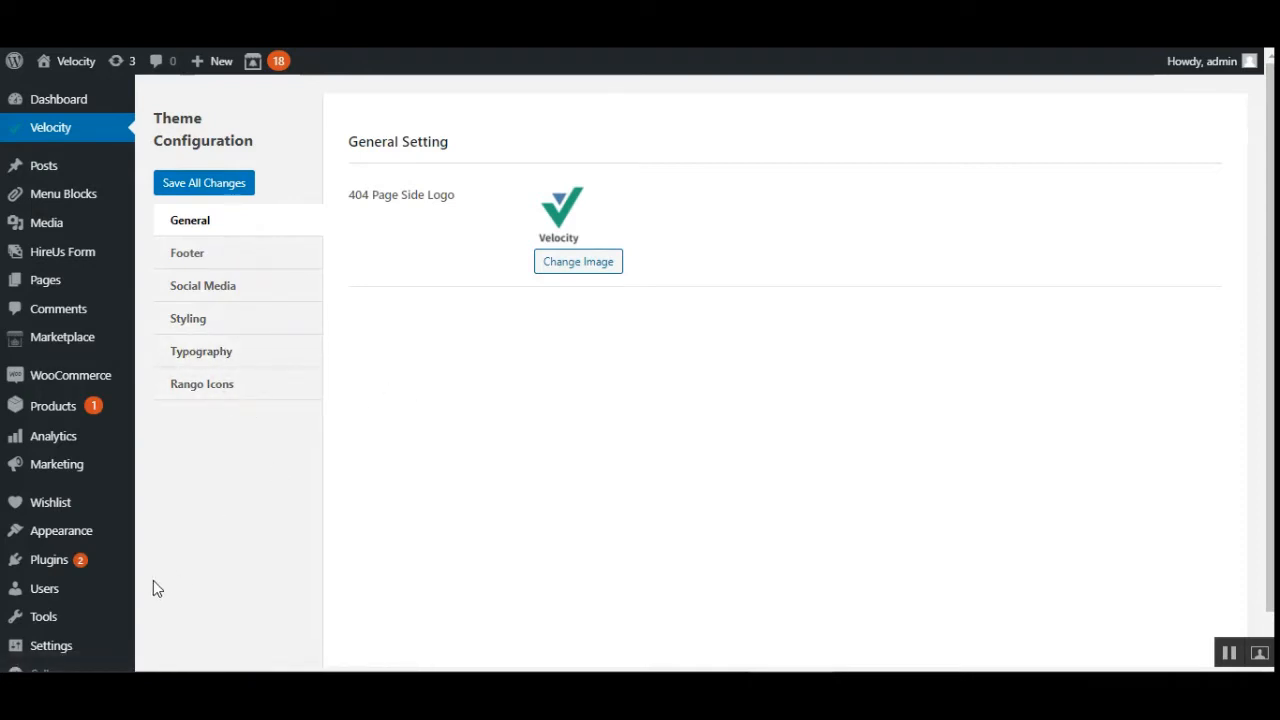
{"action": "mouse_move", "coordinate": [86, 532]}
{"action": "left_click", "coordinate": [168, 507]}
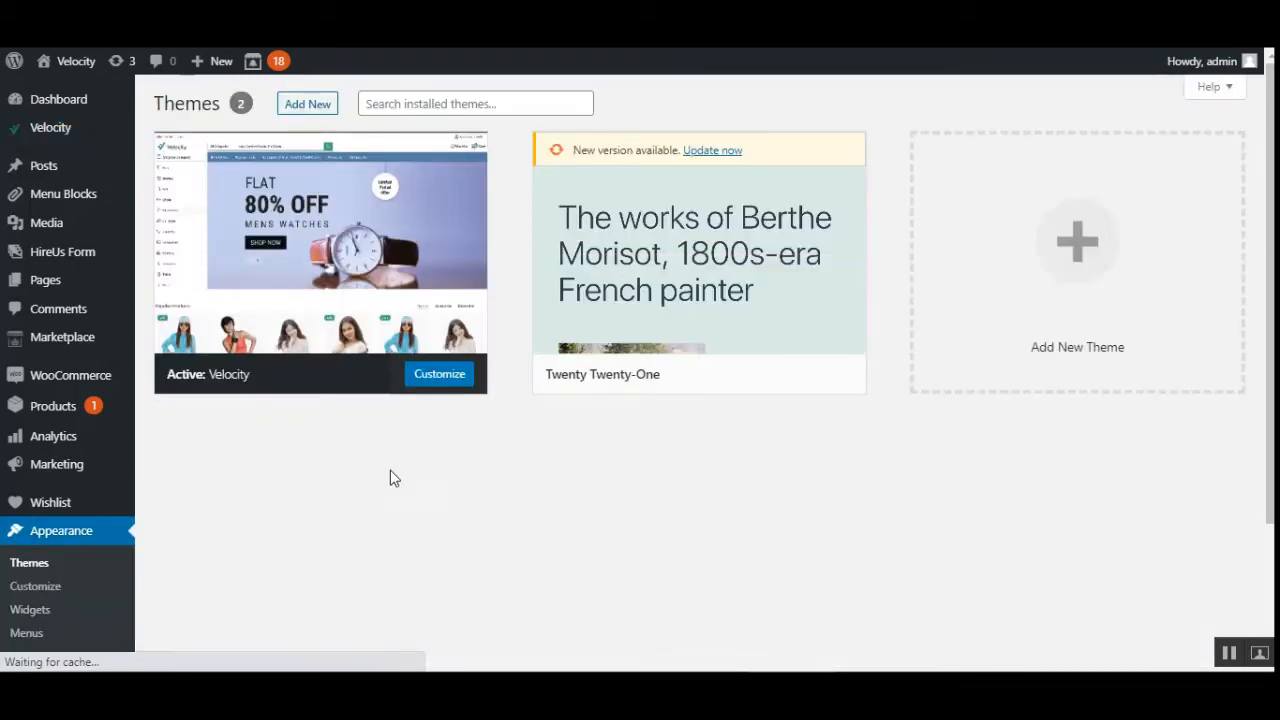
{"action": "mouse_move", "coordinate": [247, 262]}
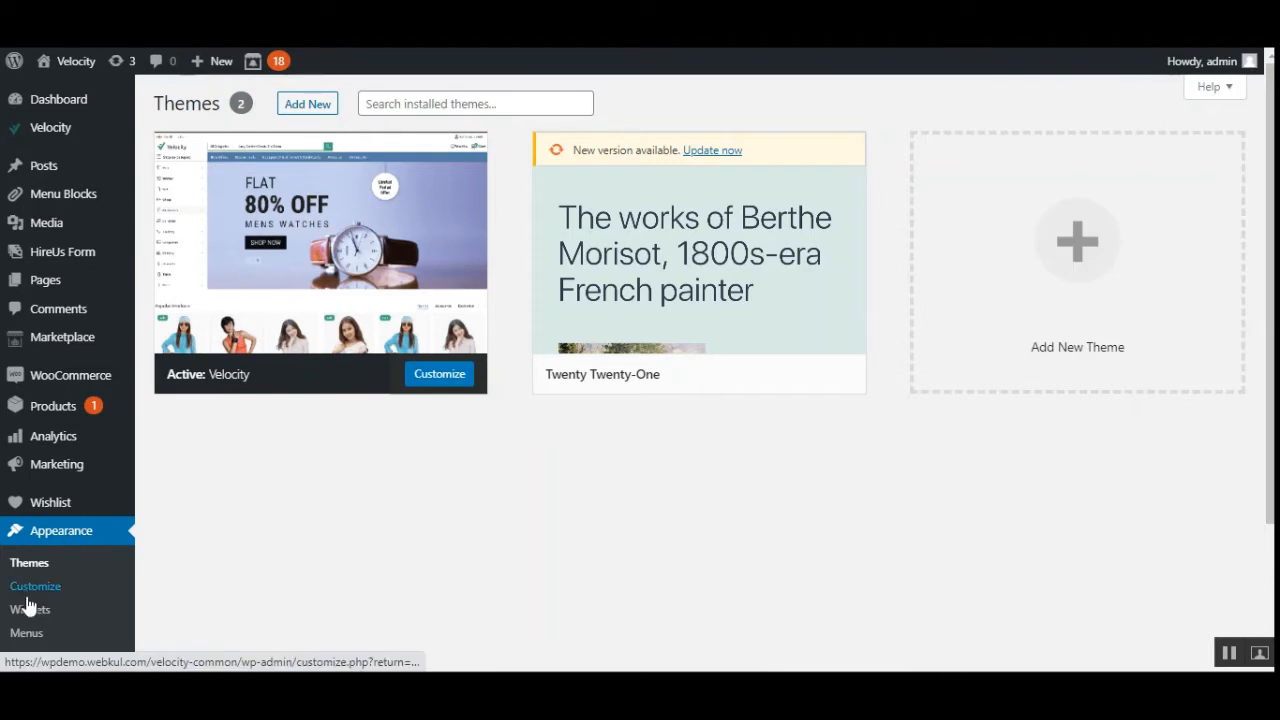
Step: Open the menu management page and review which menus can be selected for editing, leaving main-menu selected
{"action": "left_click", "coordinate": [33, 640]}
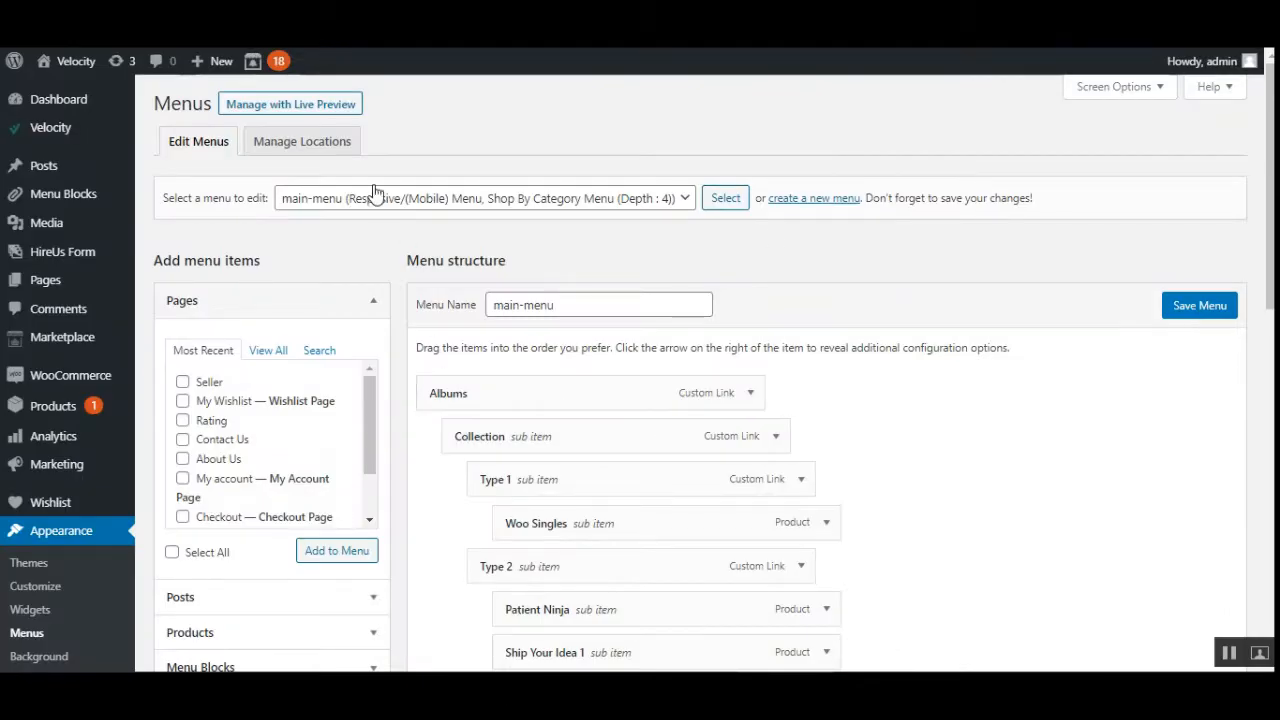
{"action": "left_click_drag", "start_coordinate": [166, 198], "coordinate": [314, 271]}
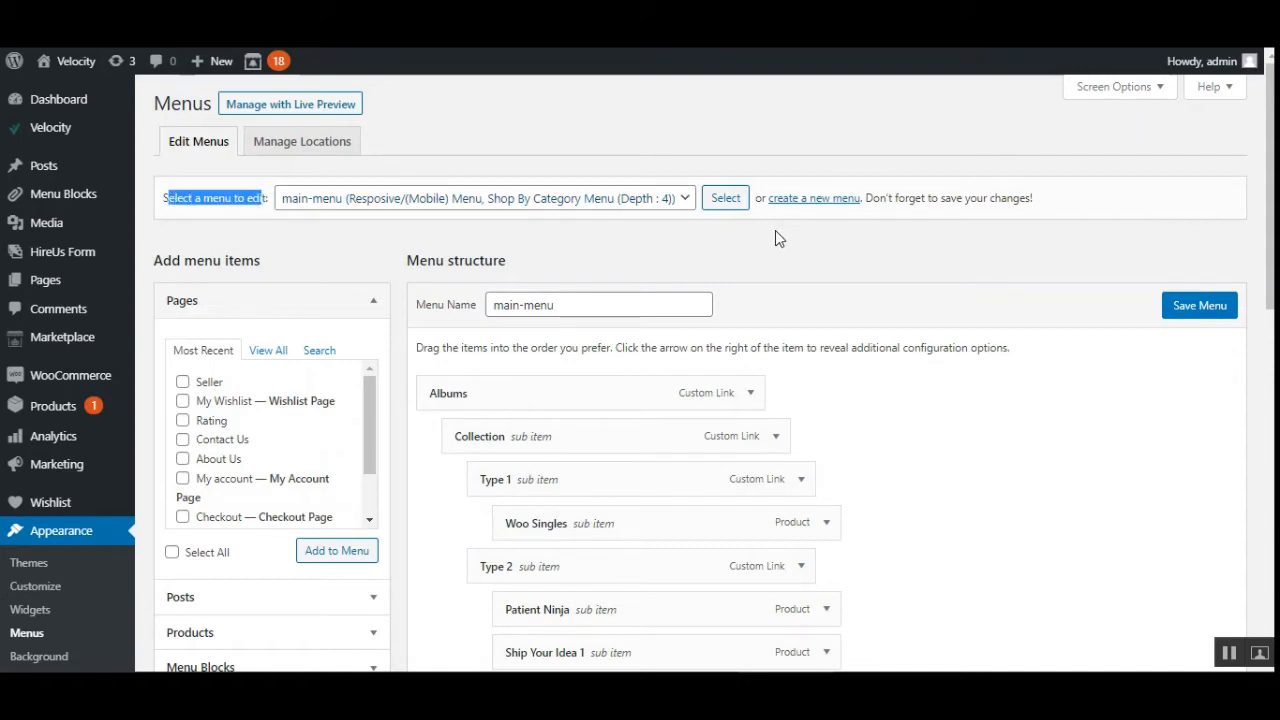
{"action": "left_click", "coordinate": [685, 201]}
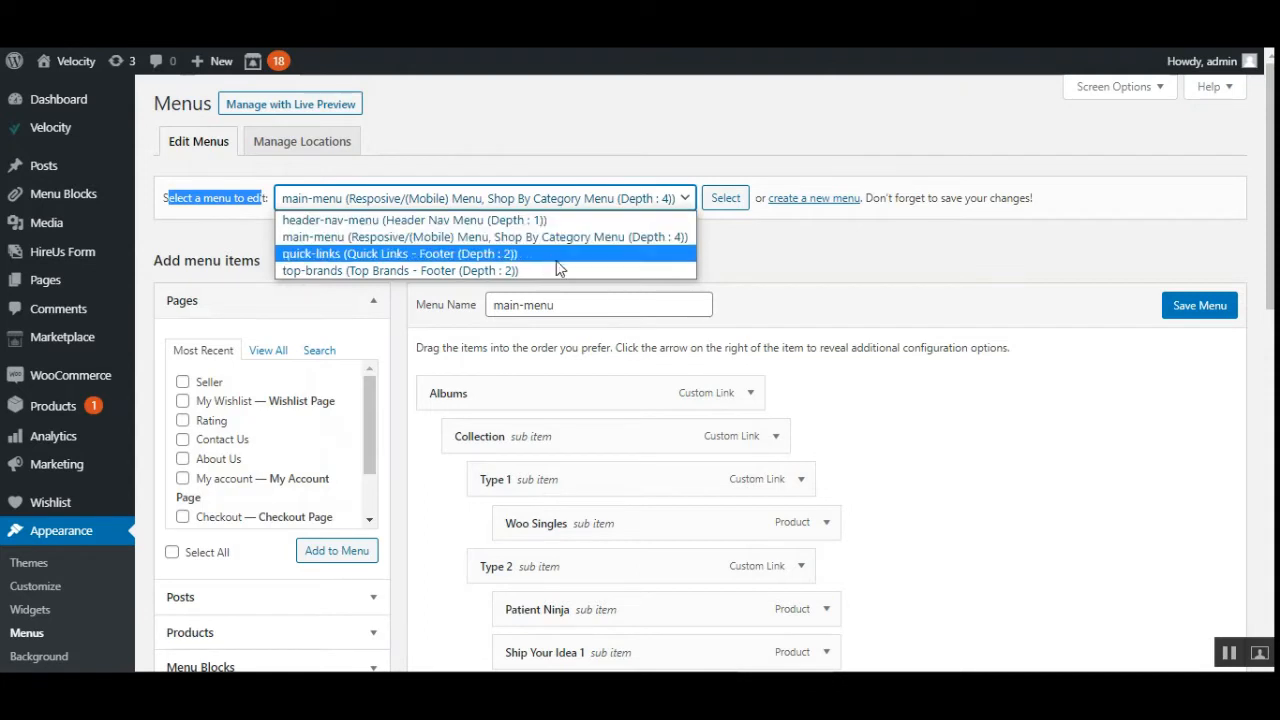
{"action": "left_click", "coordinate": [826, 278]}
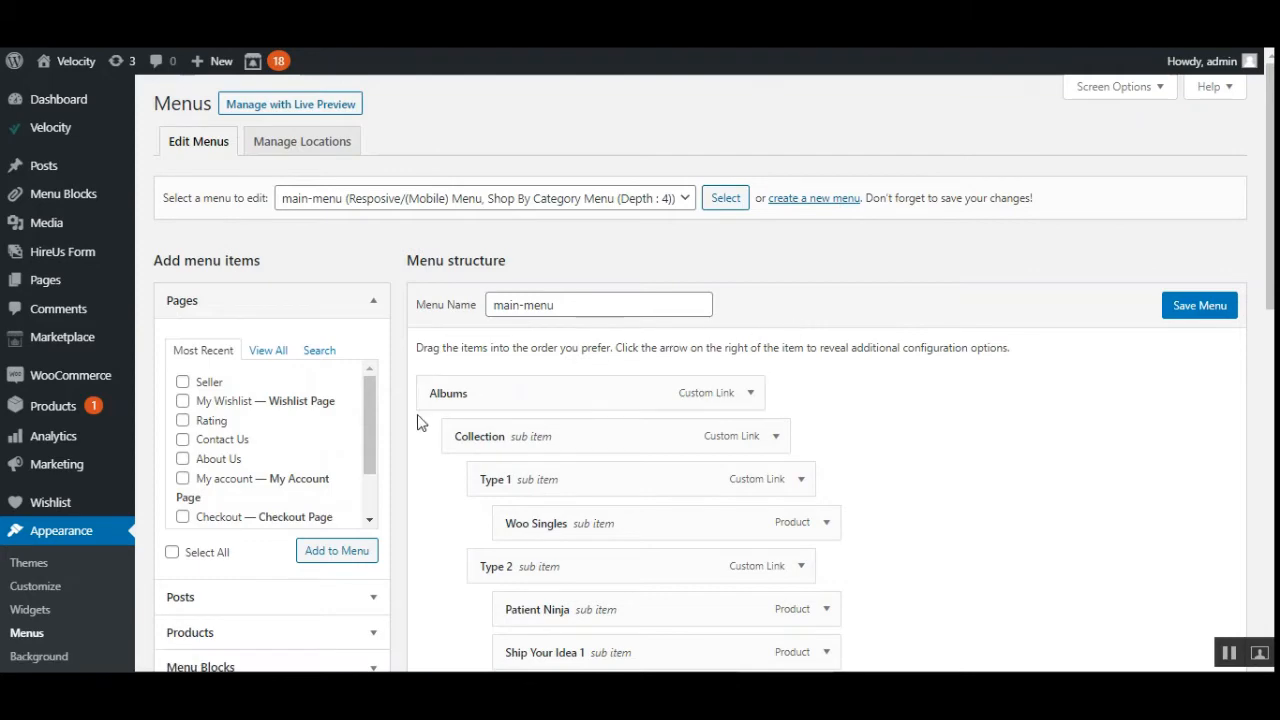
Step: Examine the menu name and the structure of items and sub-items in main-menu
{"action": "left_click_drag", "start_coordinate": [1270, 244], "coordinate": [1270, 312]}
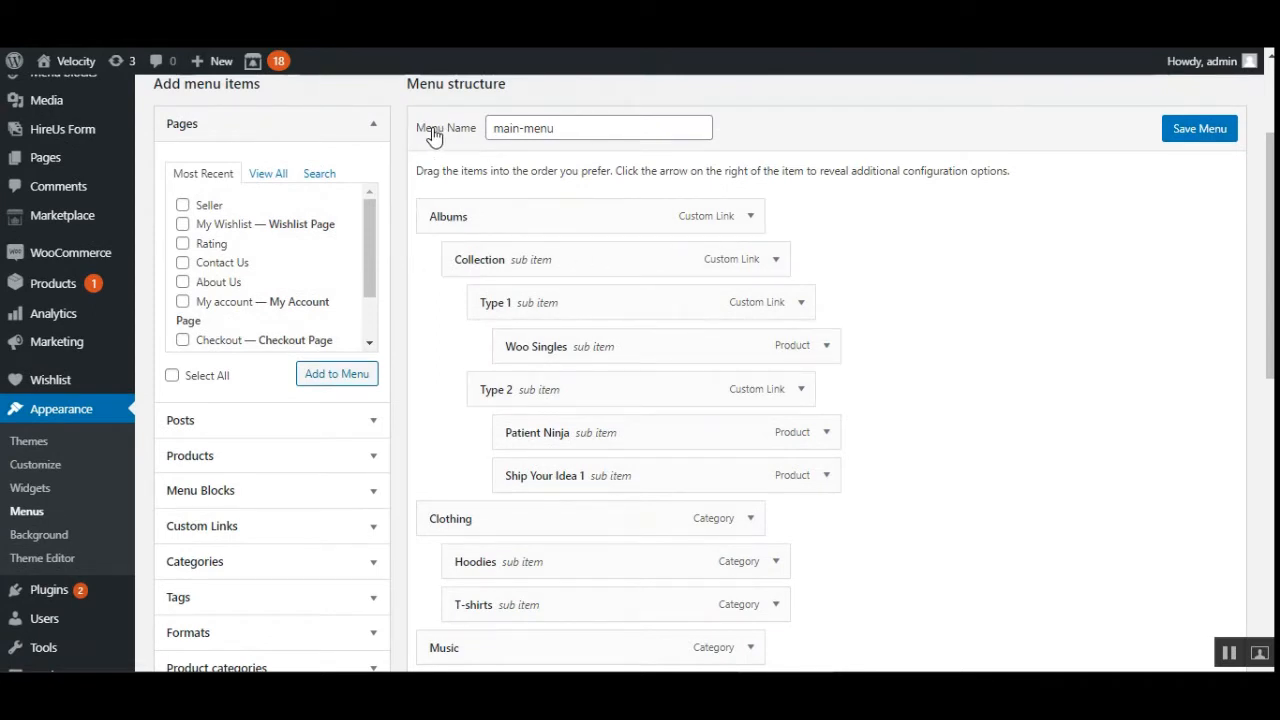
{"action": "scroll", "coordinate": [594, 243], "scroll_direction": "up", "scroll_amount": 1}
{"action": "left_click_drag", "start_coordinate": [410, 177], "coordinate": [503, 178]}
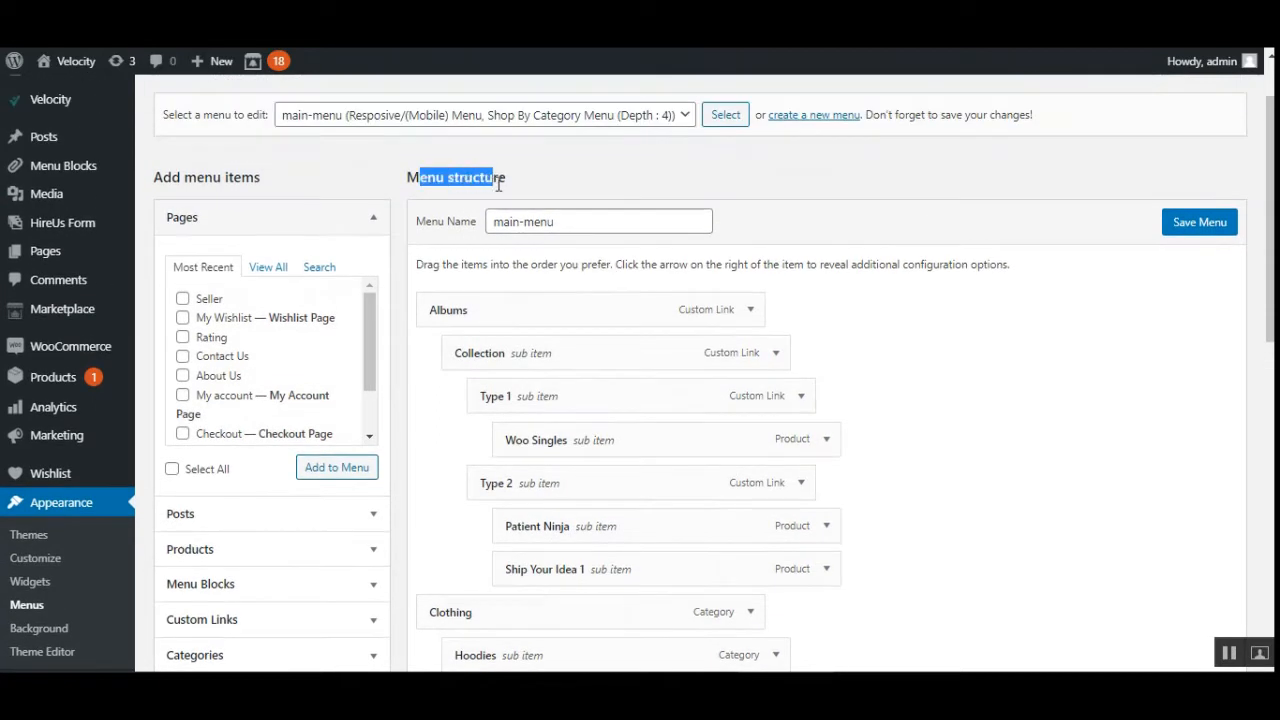
{"action": "left_click", "coordinate": [552, 224]}
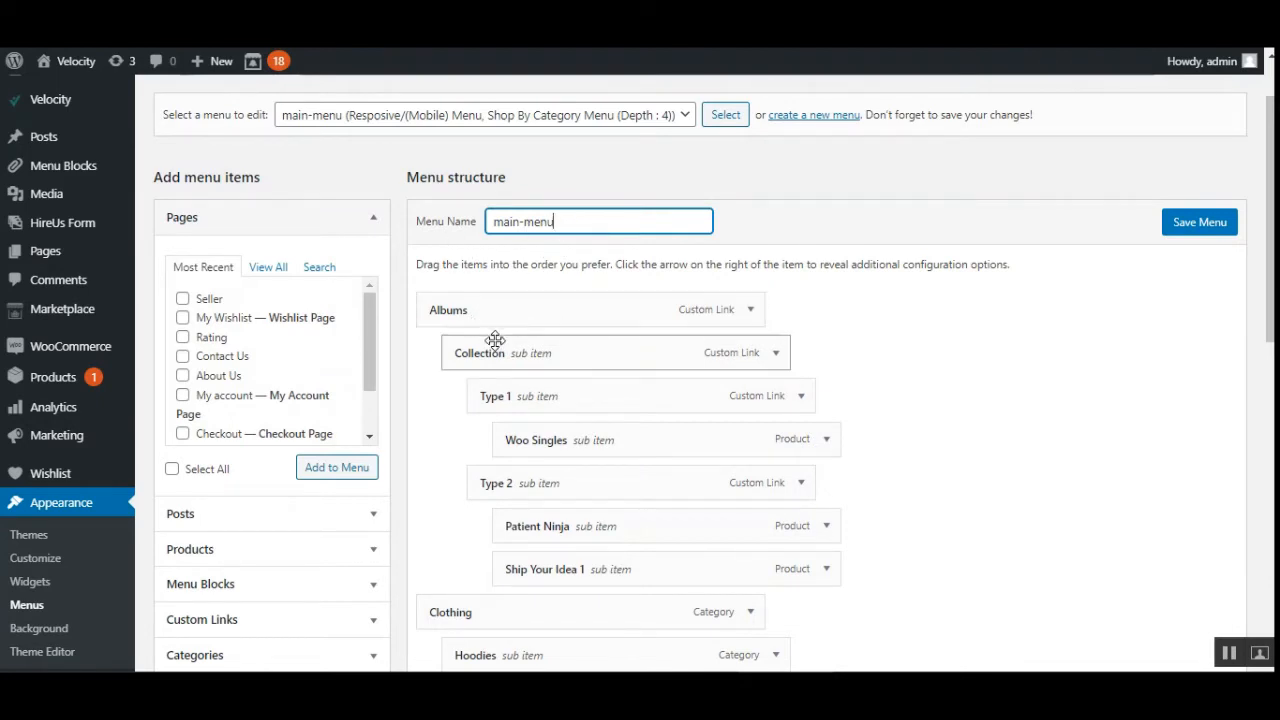
{"action": "scroll", "coordinate": [514, 423], "scroll_direction": "down", "scroll_amount": 2}
{"action": "scroll", "coordinate": [510, 415], "scroll_direction": "down", "scroll_amount": 2}
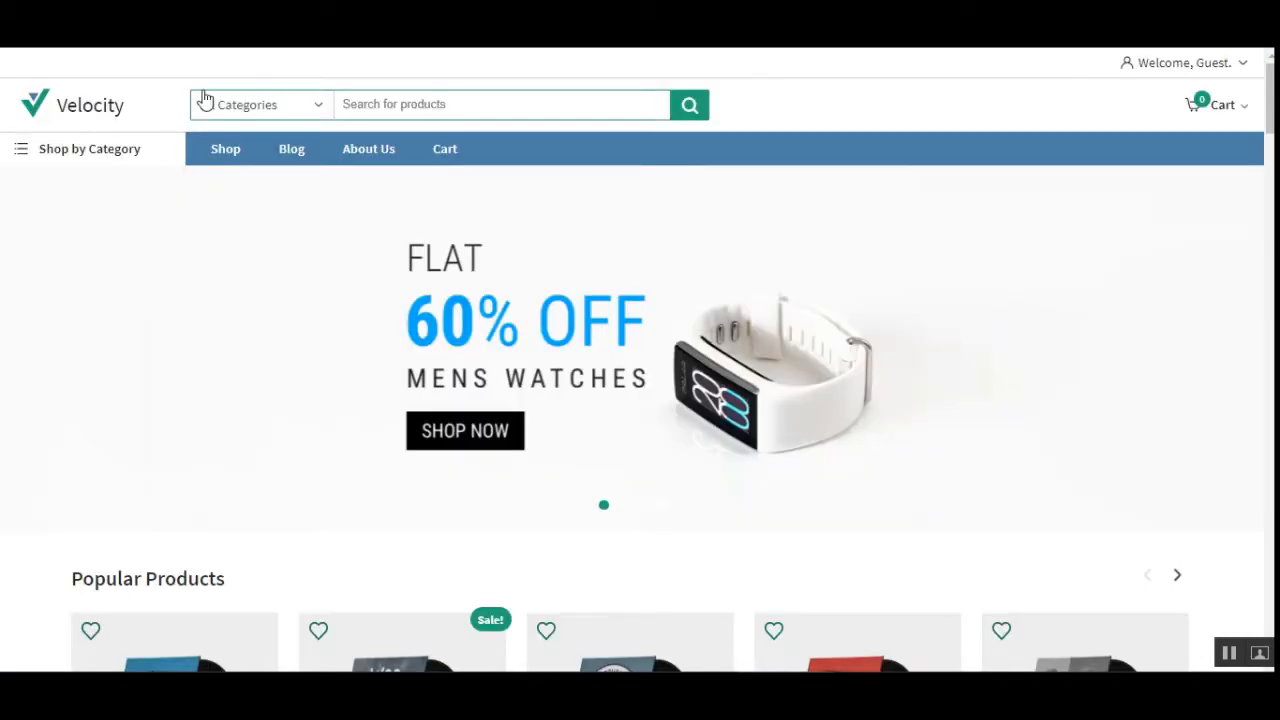
Step: Switch to the storefront to view its Shop by Category menu, then return to the main-menu structure in the admin
{"action": "left_click", "coordinate": [97, 149]}
{"action": "mouse_move", "coordinate": [58, 197]}
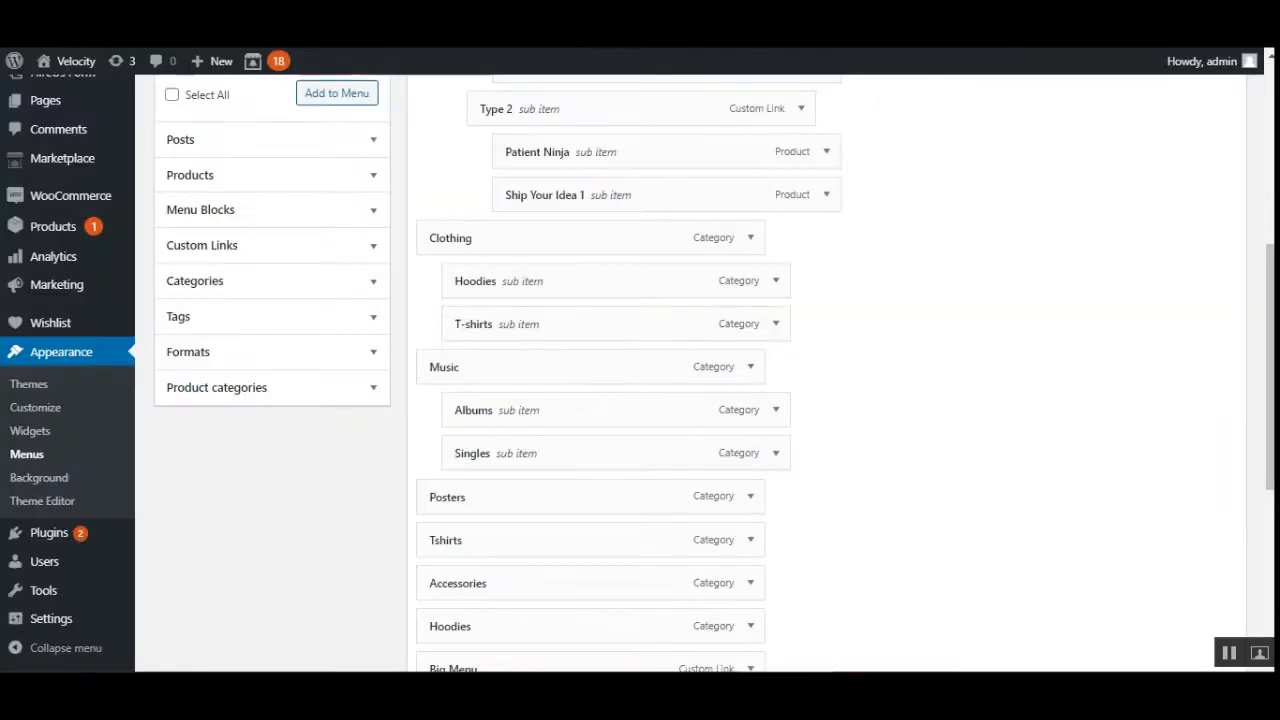
{"action": "scroll", "coordinate": [843, 400], "scroll_direction": "up", "scroll_amount": 4}
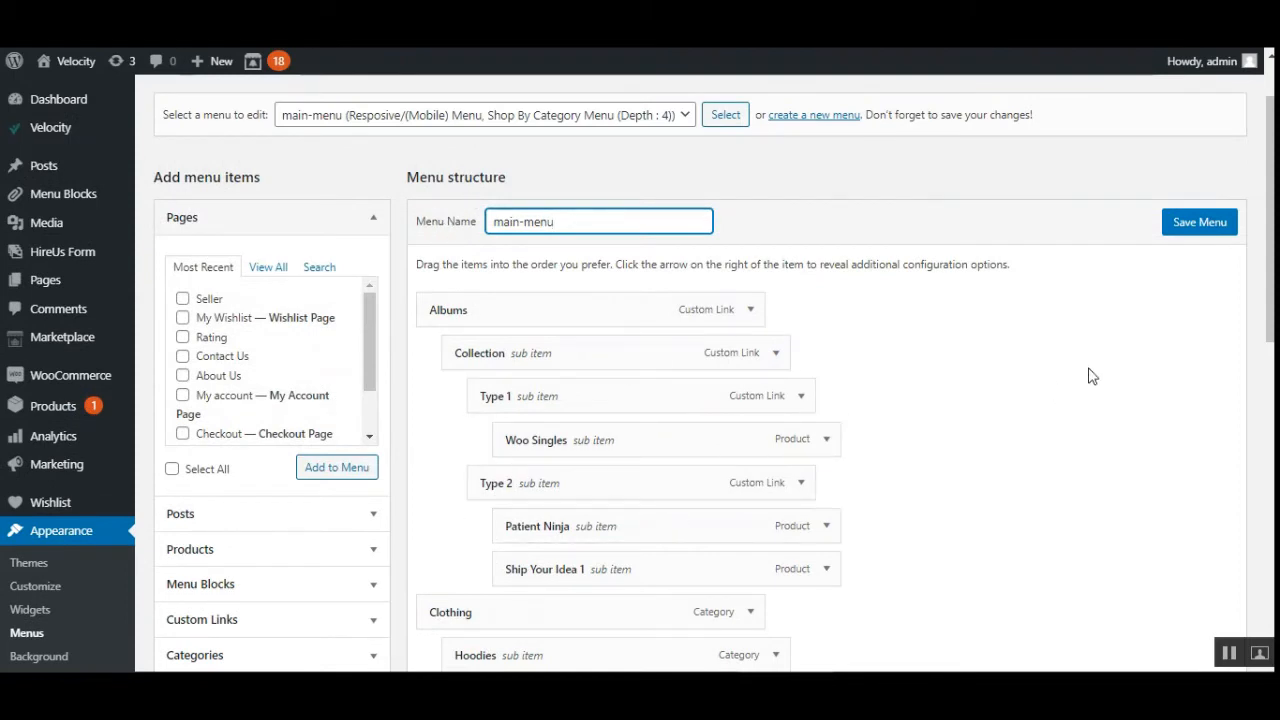
Step: Look over the header, category and footer menus offered for editing once more, keeping main-menu selected
{"action": "left_click", "coordinate": [686, 114]}
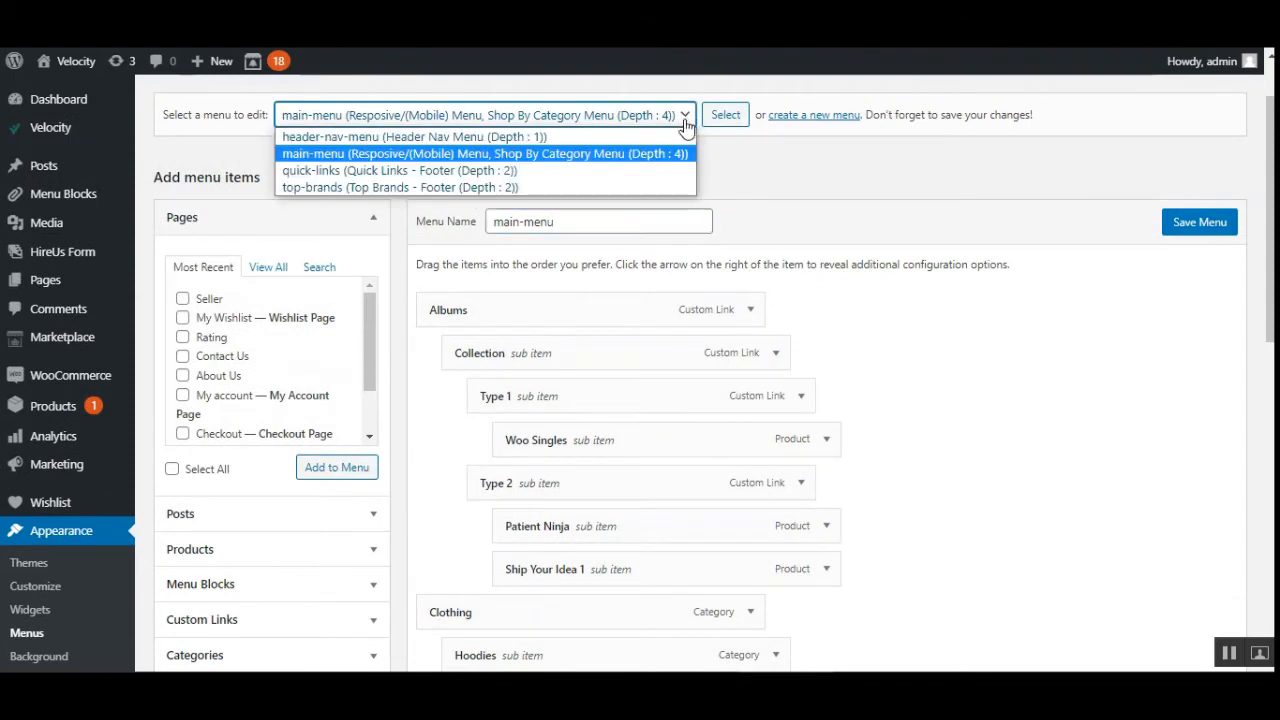
{"action": "left_click", "coordinate": [861, 178]}
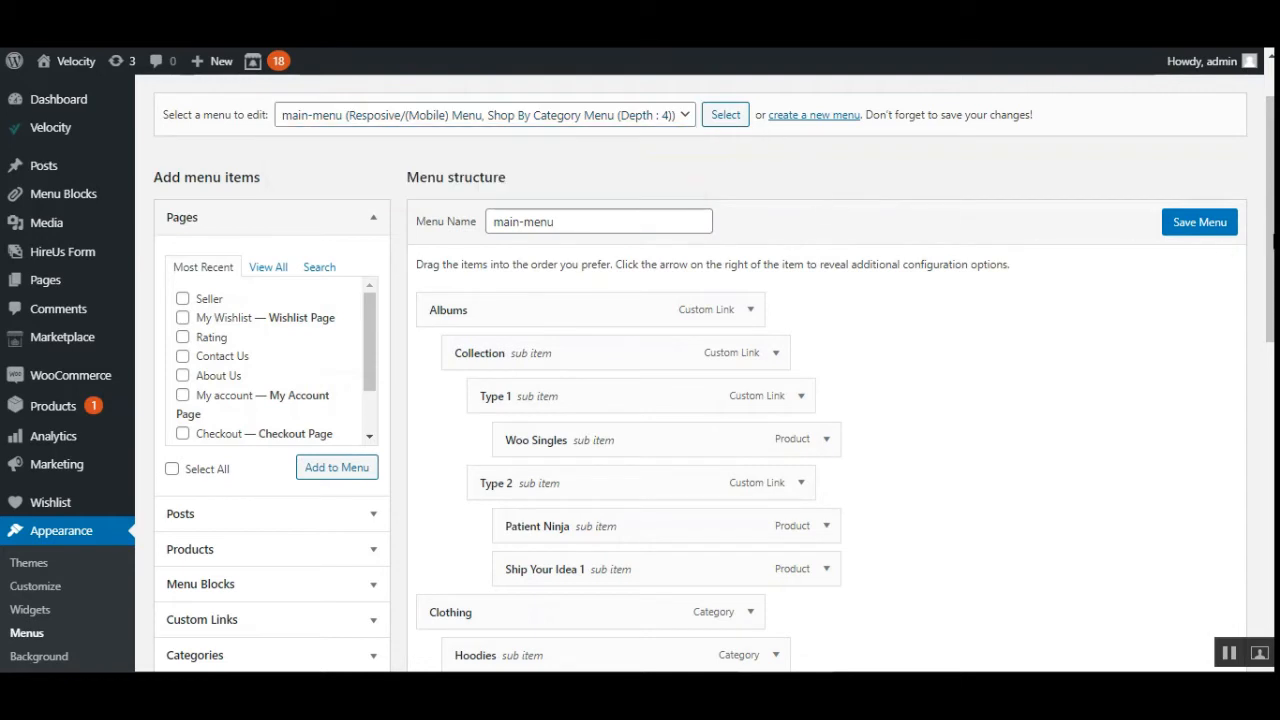
{"action": "scroll", "coordinate": [700, 400], "scroll_direction": "up", "scroll_amount": 2}
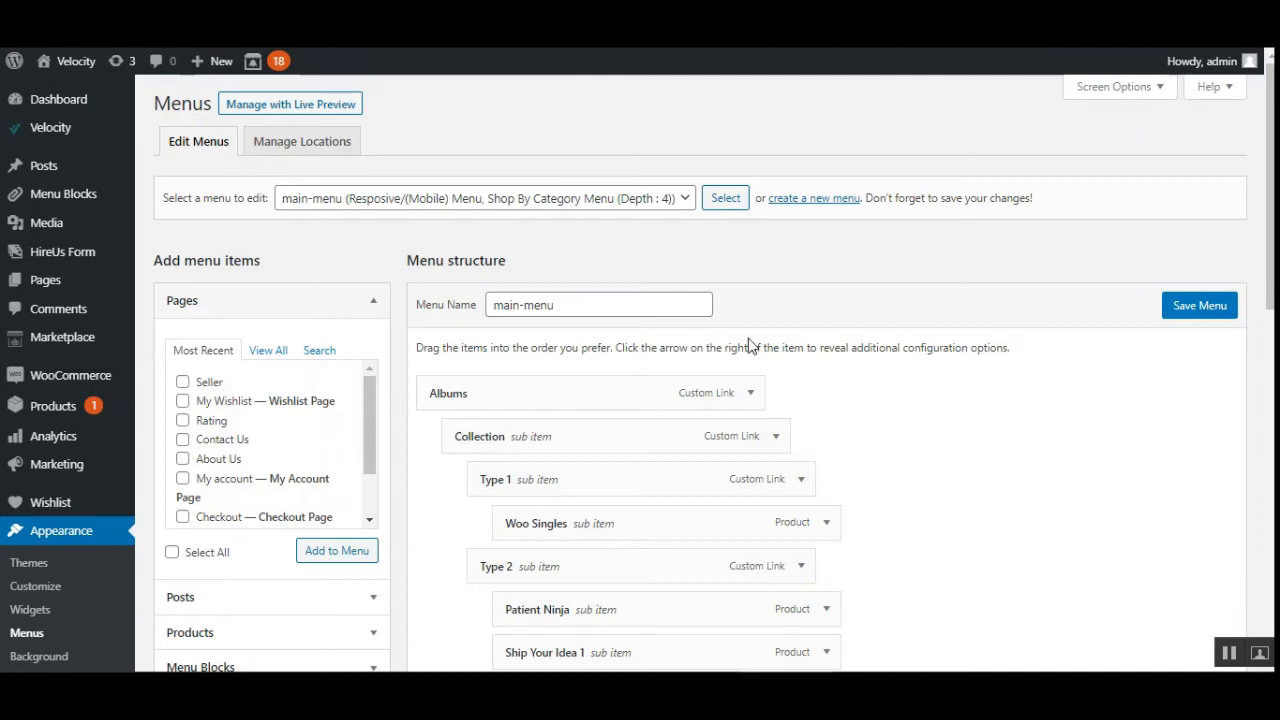
{"action": "left_click", "coordinate": [684, 199]}
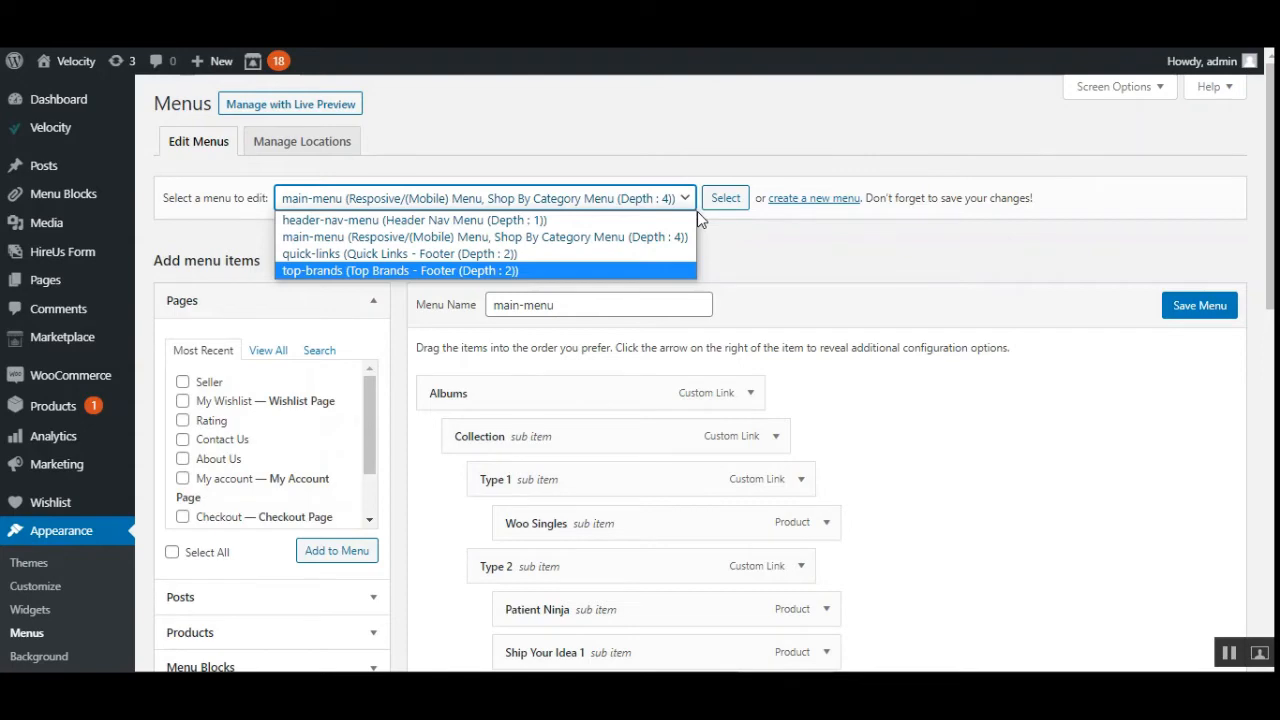
Step: Examine the display location options in the menu settings of main-menu
{"action": "scroll", "coordinate": [1255, 254], "scroll_direction": "down", "scroll_amount": 5}
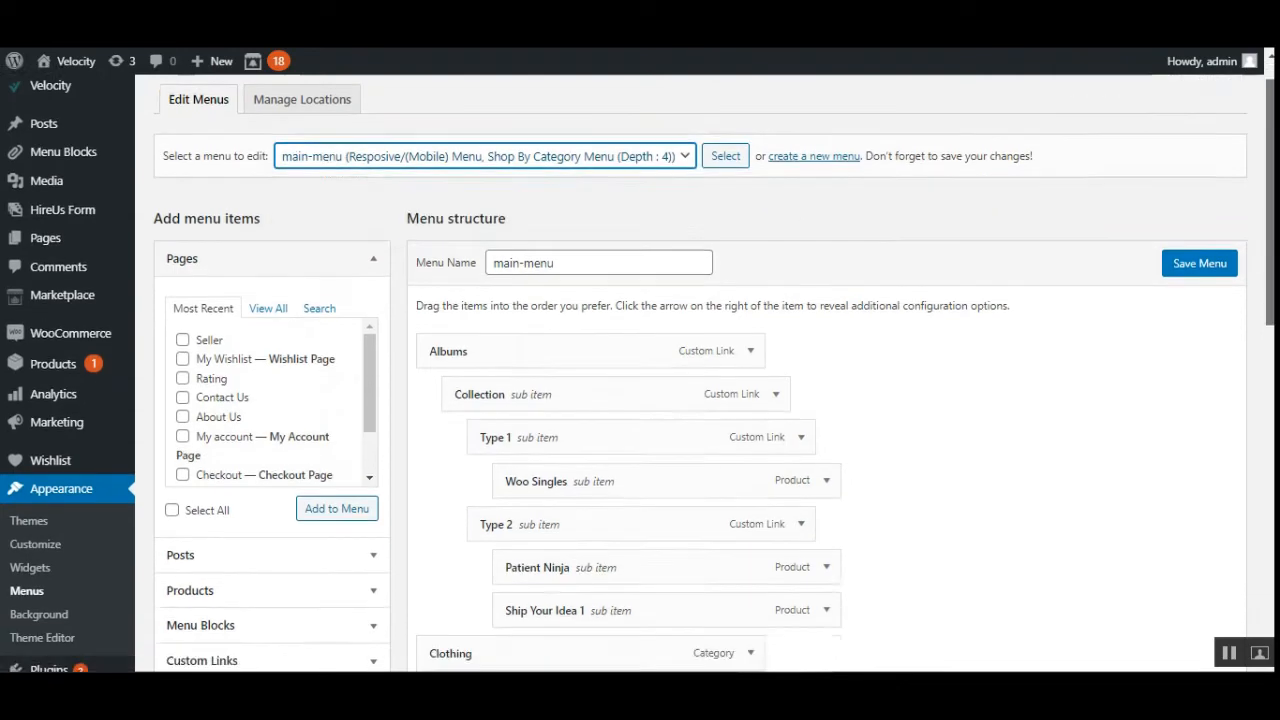
{"action": "scroll", "coordinate": [1255, 414], "scroll_direction": "down", "scroll_amount": 4}
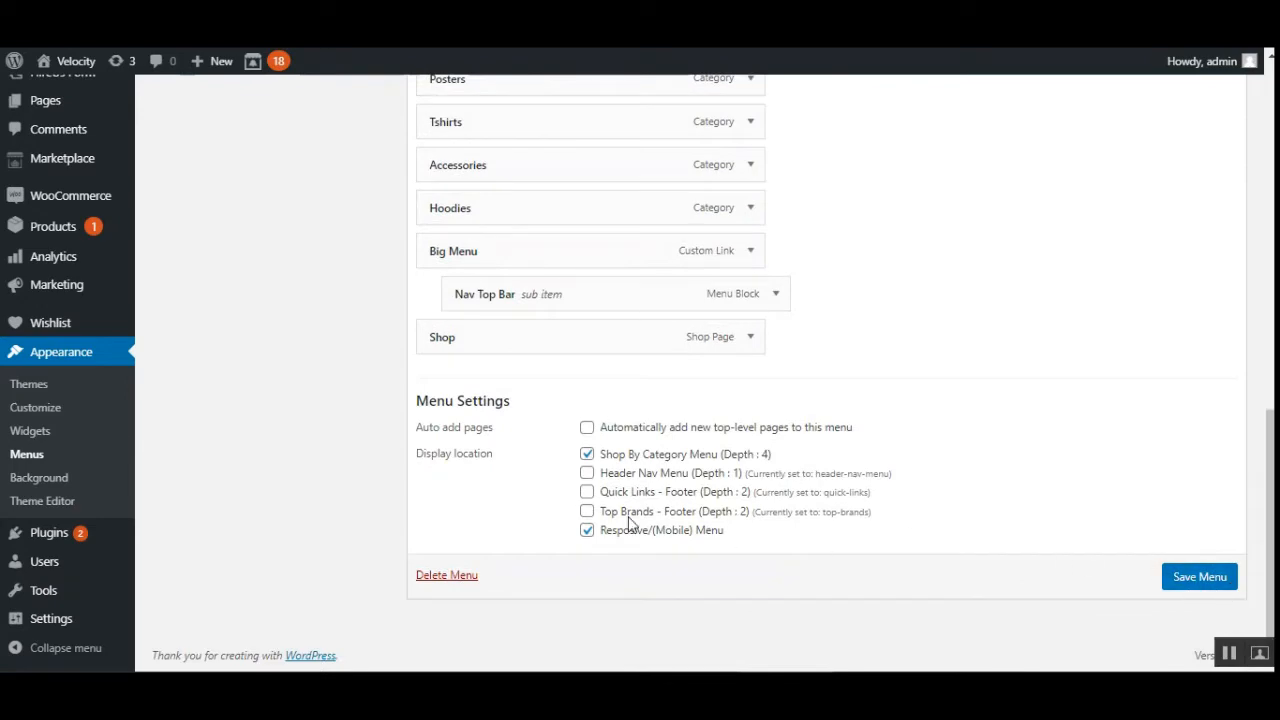
{"action": "left_click_drag", "start_coordinate": [418, 452], "coordinate": [497, 458]}
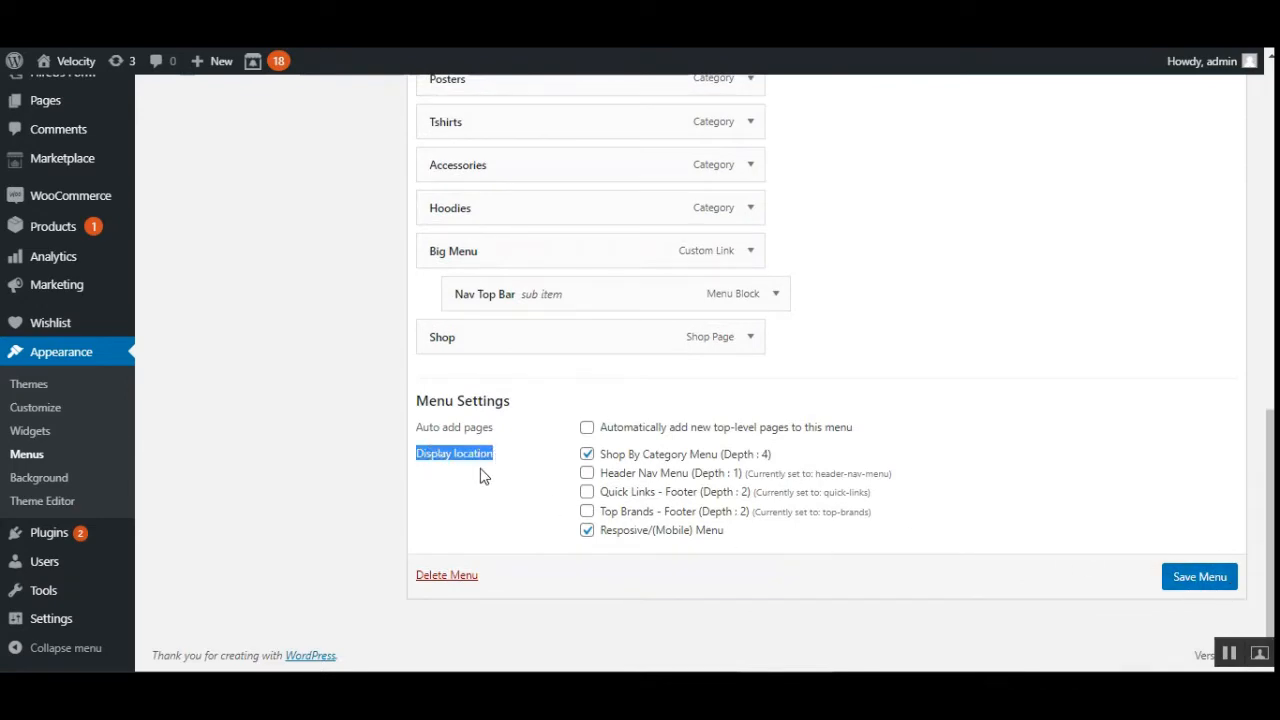
{"action": "mouse_move", "coordinate": [1270, 520]}
{"action": "left_mouse_down"}
{"action": "mouse_move", "coordinate": [1270, 172]}
{"action": "mouse_move", "coordinate": [1270, 530]}
{"action": "left_mouse_up"}
{"action": "left_click", "coordinate": [351, 491]}
{"action": "scroll", "coordinate": [355, 495], "scroll_direction": "up", "scroll_amount": 3}
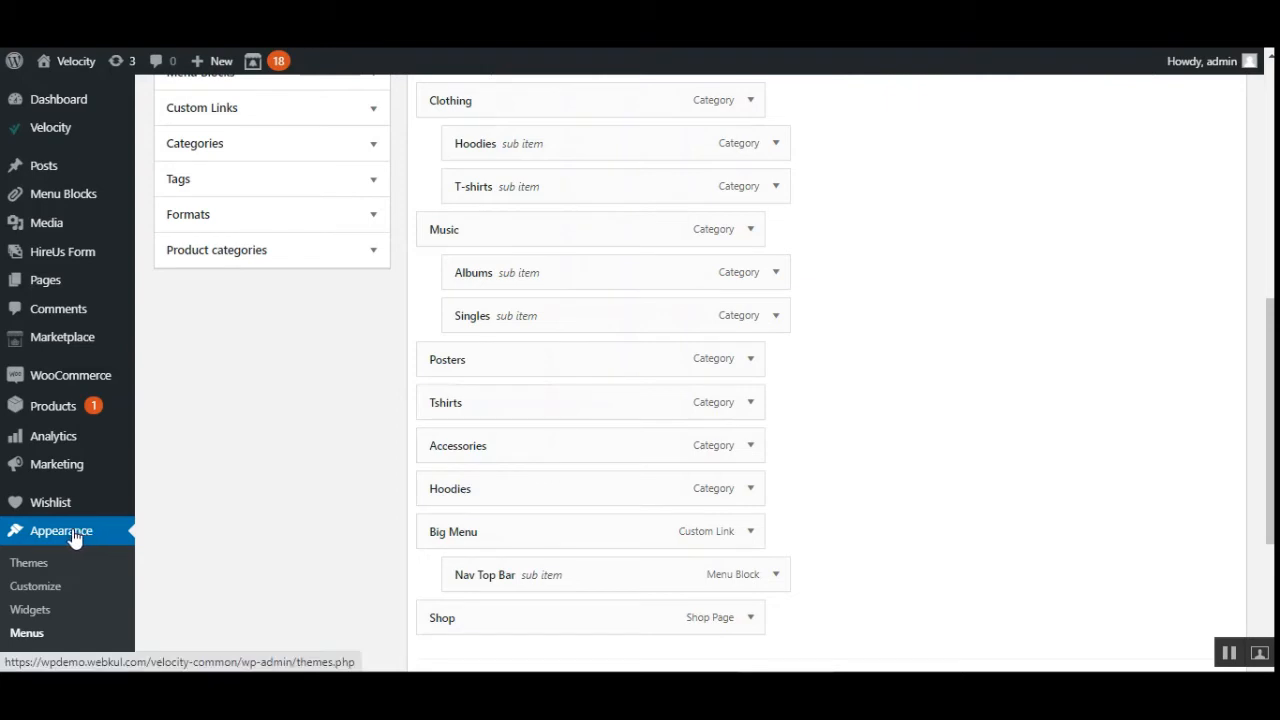
Step: Open the Velocity theme configuration and show its Footer settings
{"action": "left_click", "coordinate": [51, 130]}
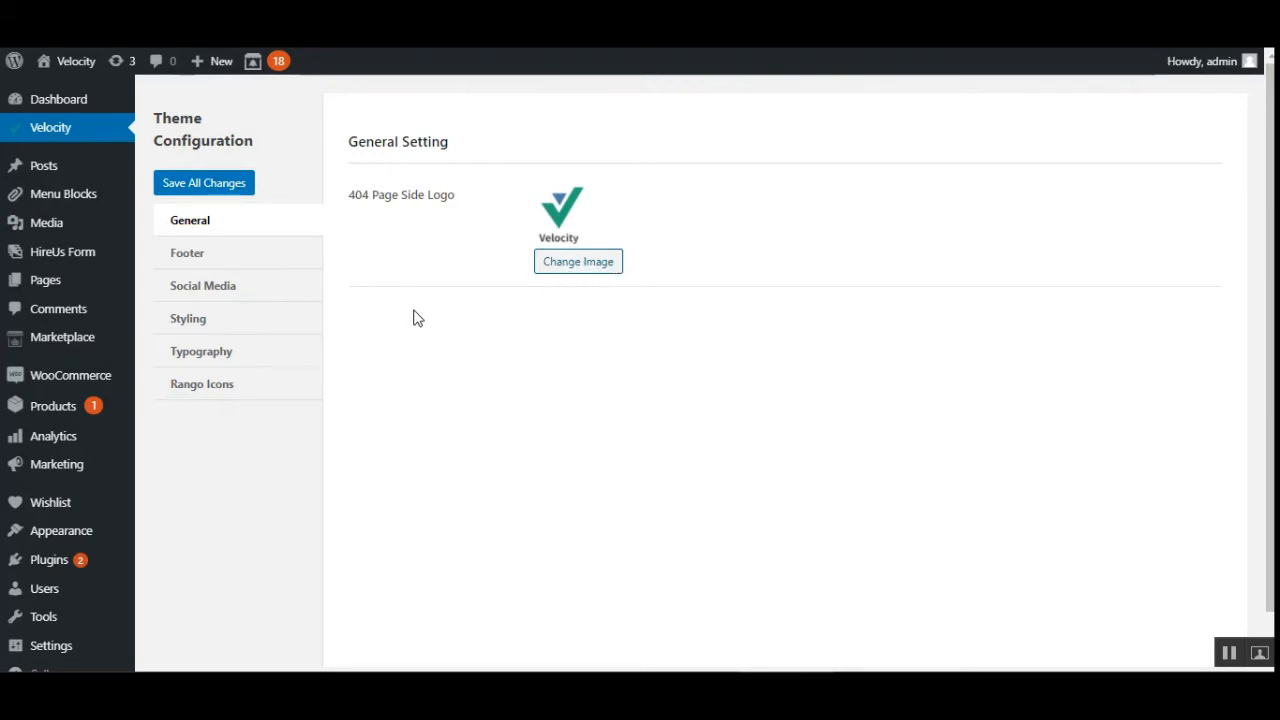
{"action": "left_click", "coordinate": [260, 268]}
{"action": "left_click", "coordinate": [248, 256]}
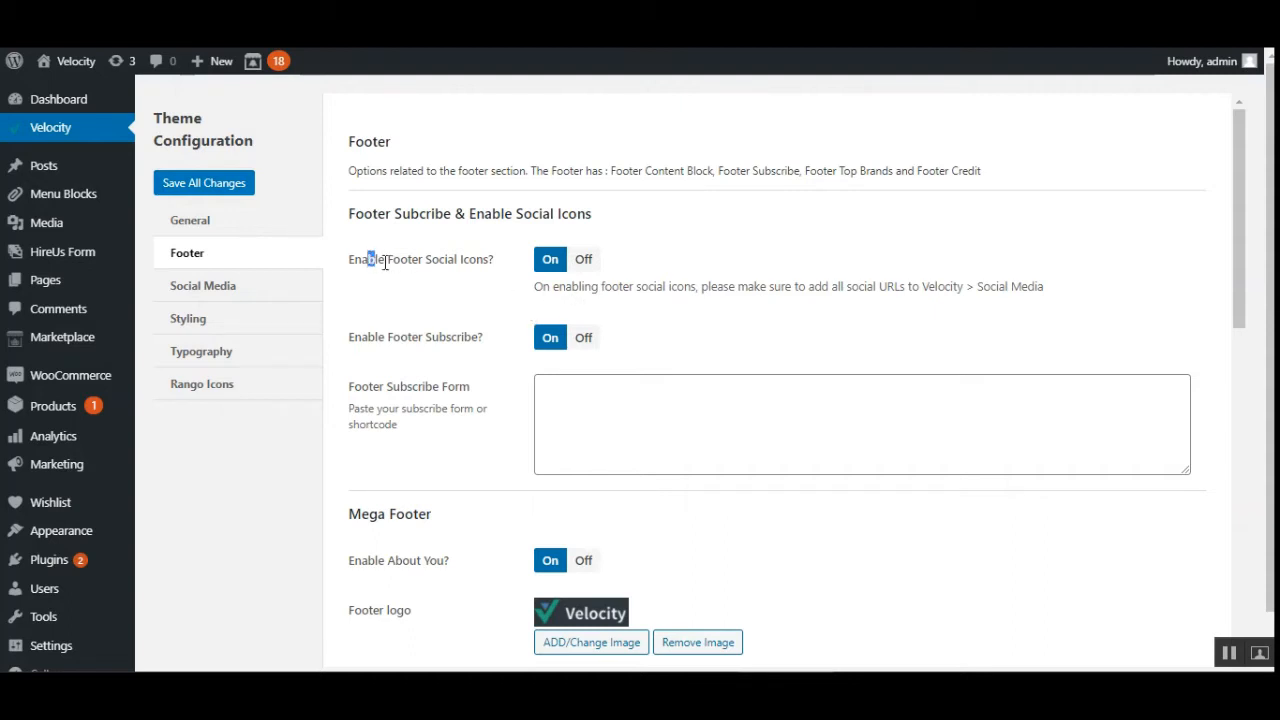
Step: Examine the Enable Footer Social Icons option and view the corresponding icons in the storefront footer
{"action": "left_click_drag", "start_coordinate": [368, 260], "coordinate": [488, 262]}
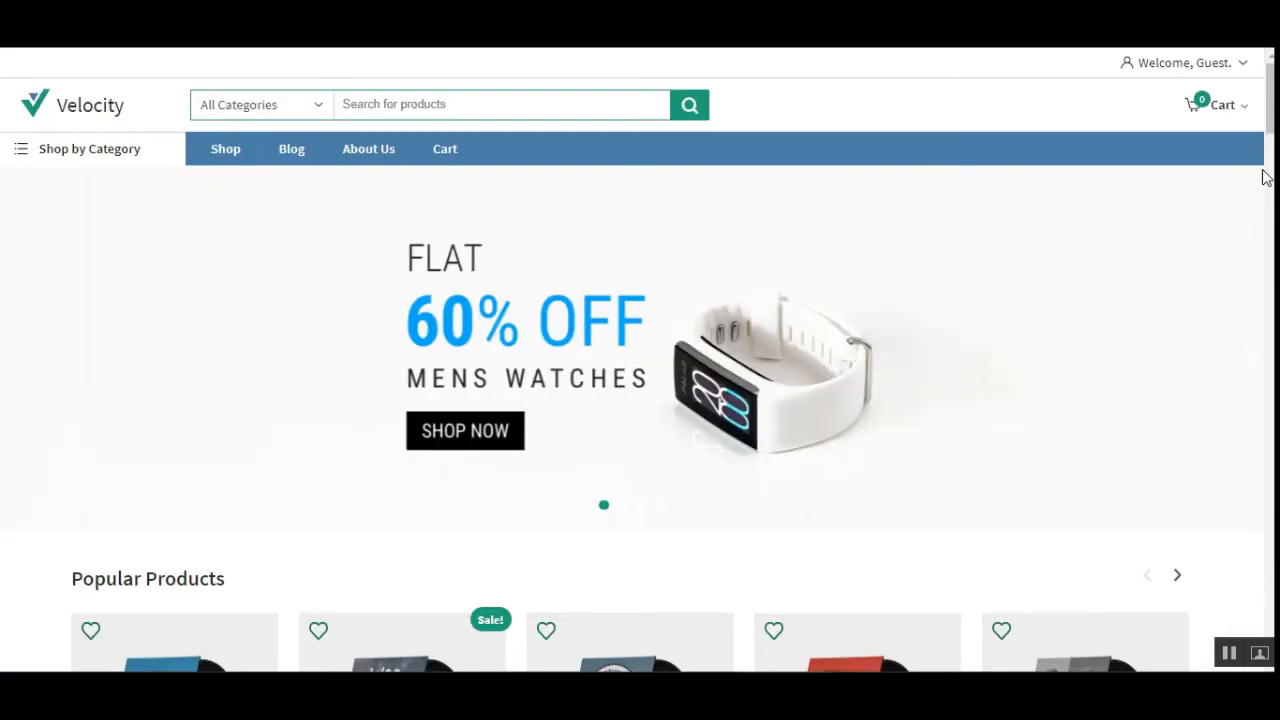
{"action": "scroll", "coordinate": [1268, 110], "scroll_direction": "down", "scroll_amount": 1}
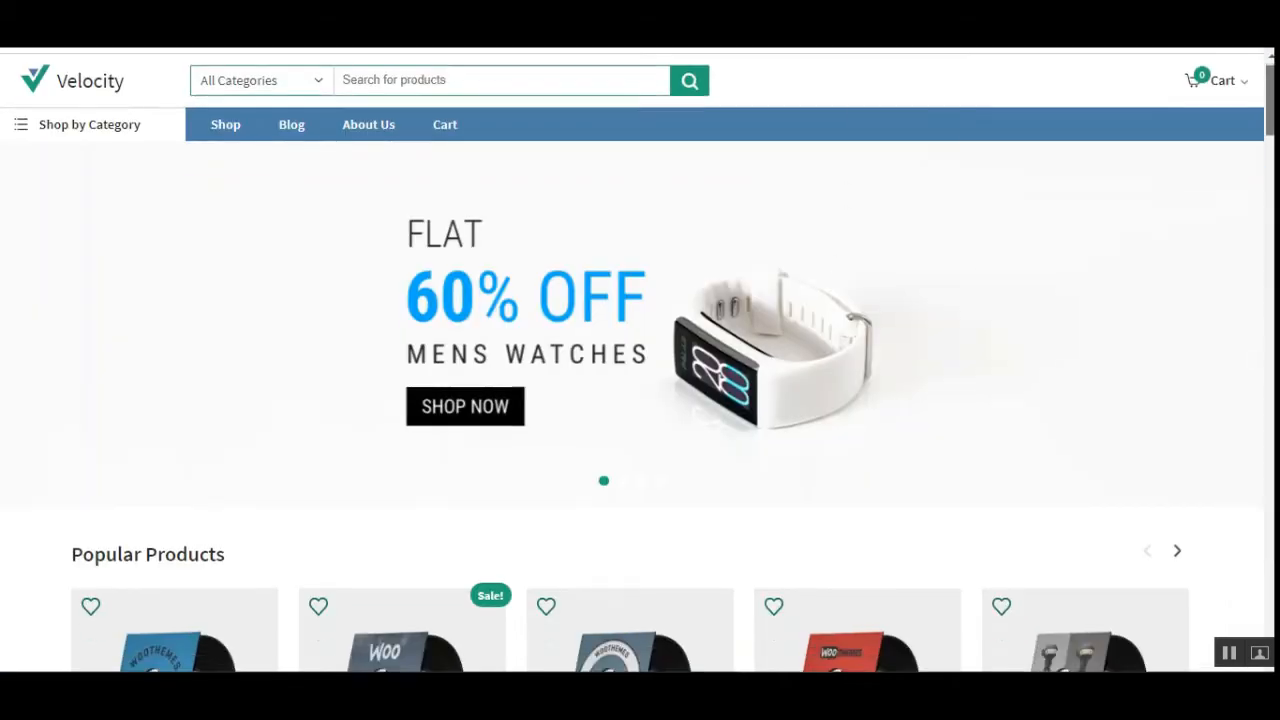
{"action": "left_click_drag", "start_coordinate": [1268, 110], "coordinate": [1220, 606]}
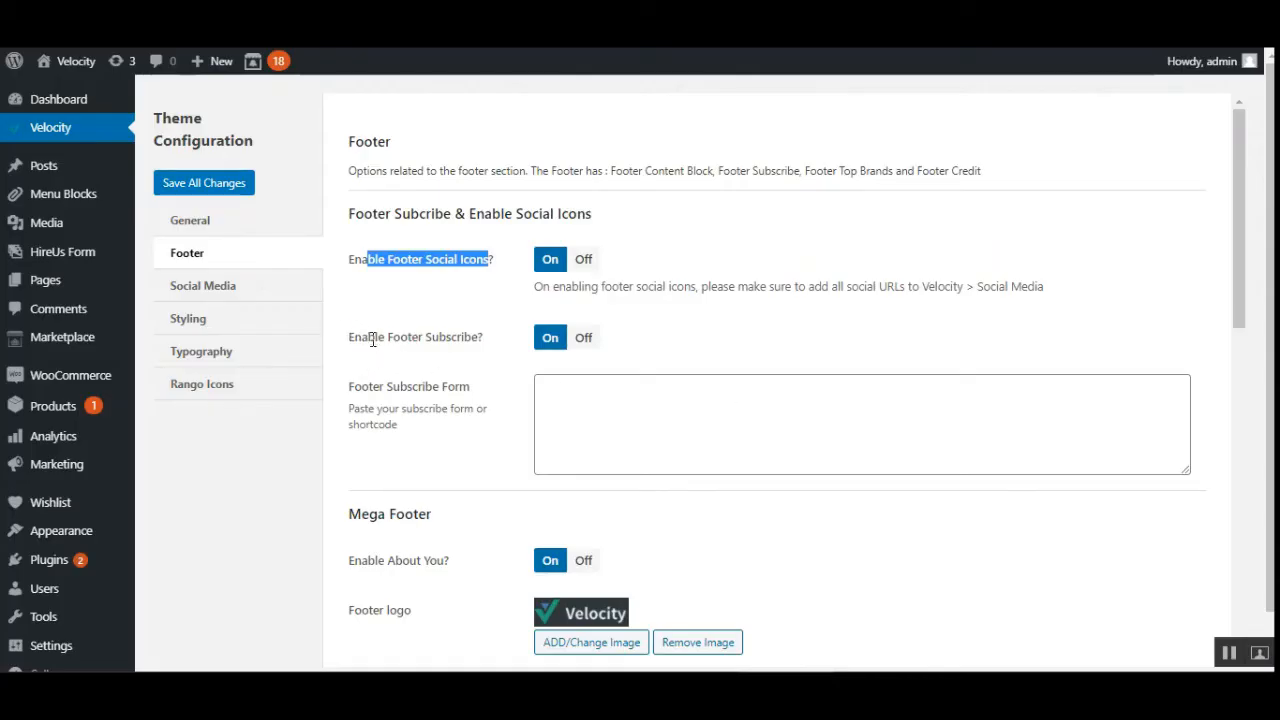
Step: Examine the Enable Footer Subscribe option and the Footer Subscribe Form field in the Footer settings
{"action": "left_click_drag", "start_coordinate": [350, 340], "coordinate": [472, 344]}
{"action": "left_click", "coordinate": [484, 347]}
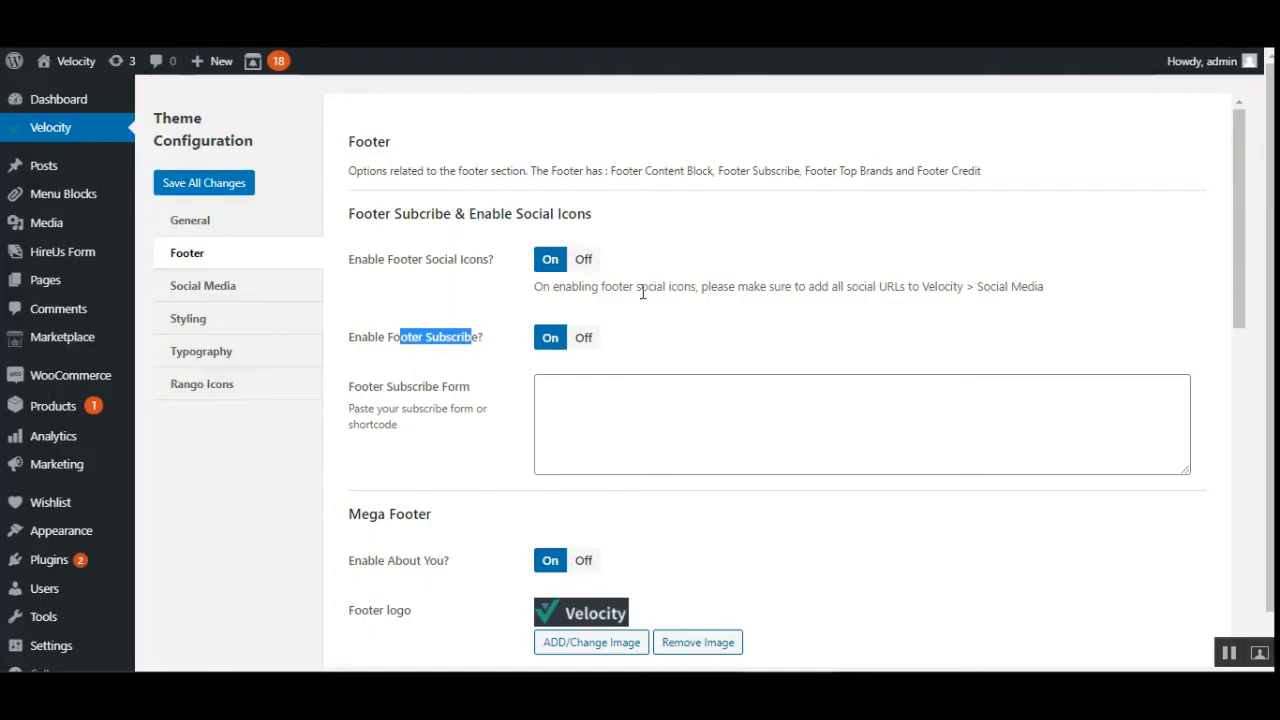
{"action": "left_click", "coordinate": [481, 451]}
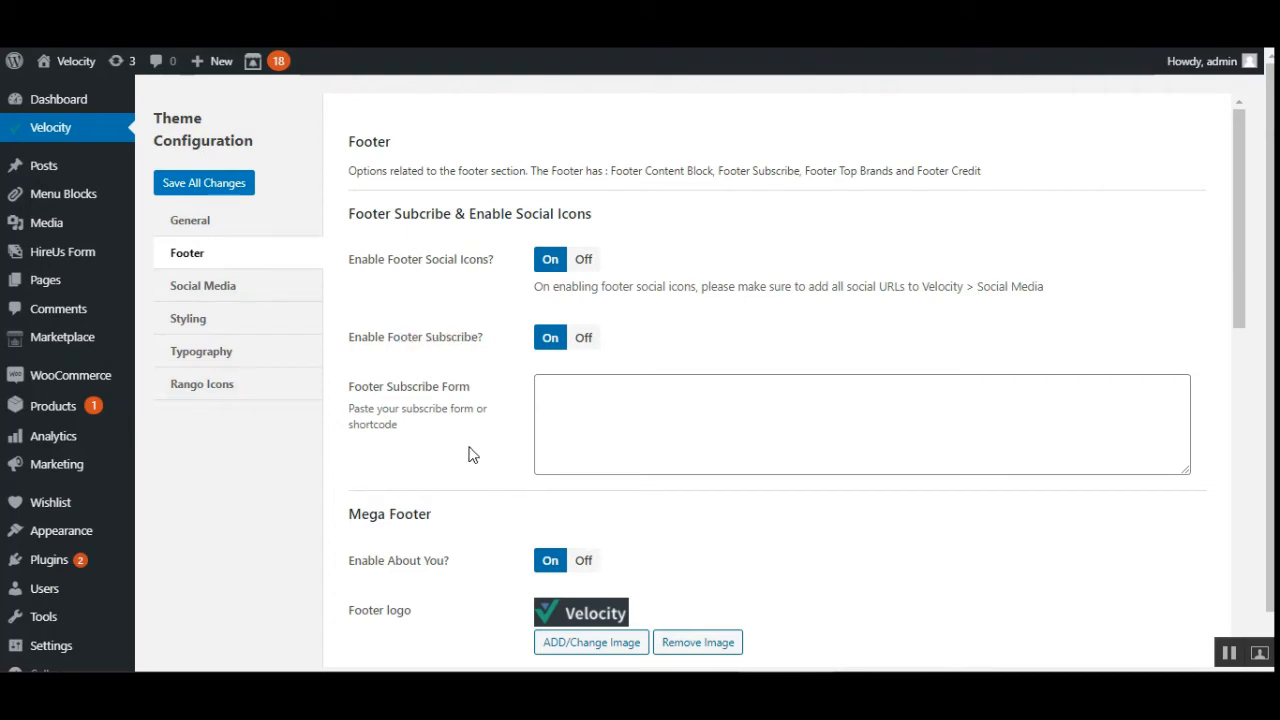
{"action": "left_click", "coordinate": [630, 430]}
{"action": "left_click", "coordinate": [383, 388]}
{"action": "triple_click", "coordinate": [383, 388]}
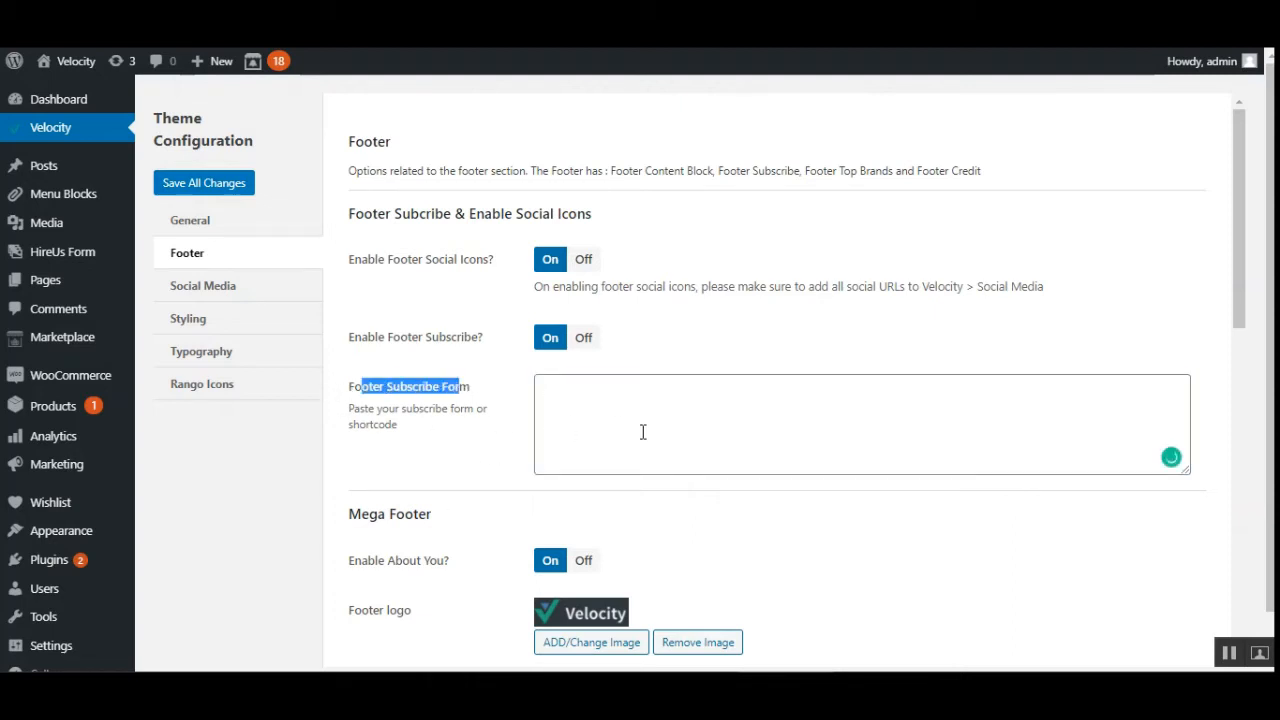
{"action": "left_click", "coordinate": [655, 431]}
{"action": "scroll", "coordinate": [662, 433], "scroll_direction": "down", "scroll_amount": 3}
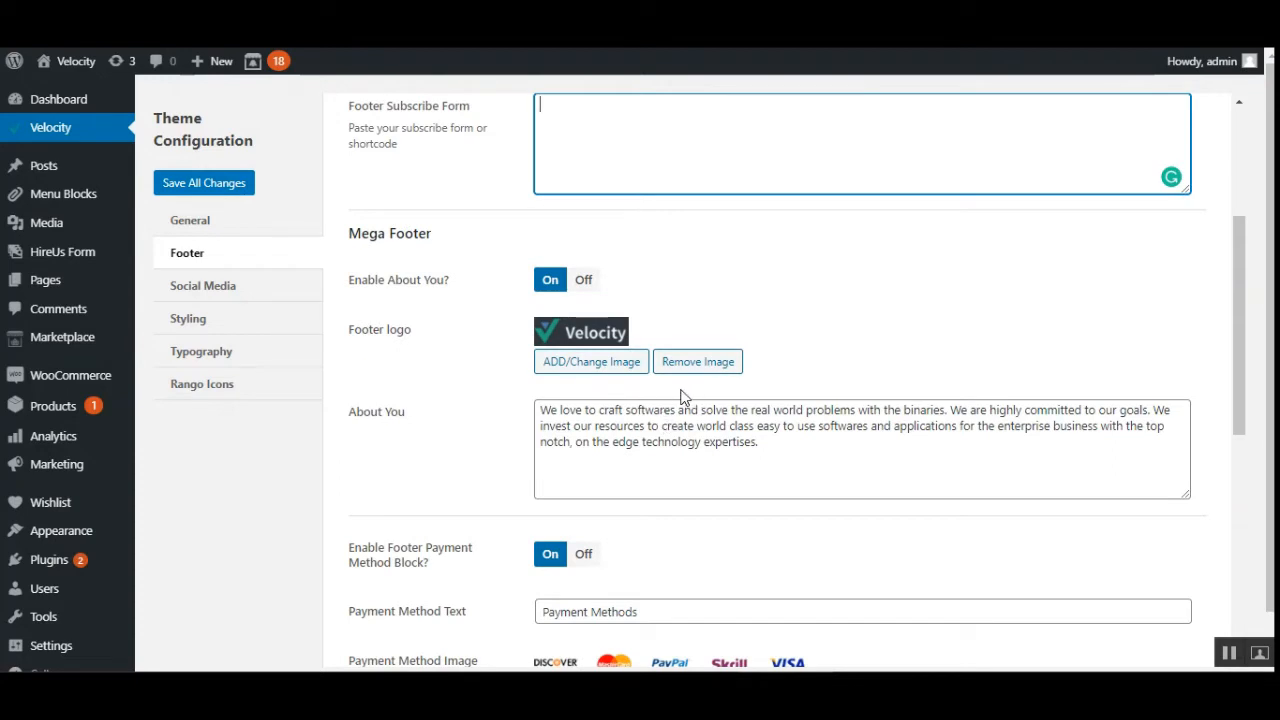
{"action": "scroll", "coordinate": [690, 398], "scroll_direction": "up", "scroll_amount": 2}
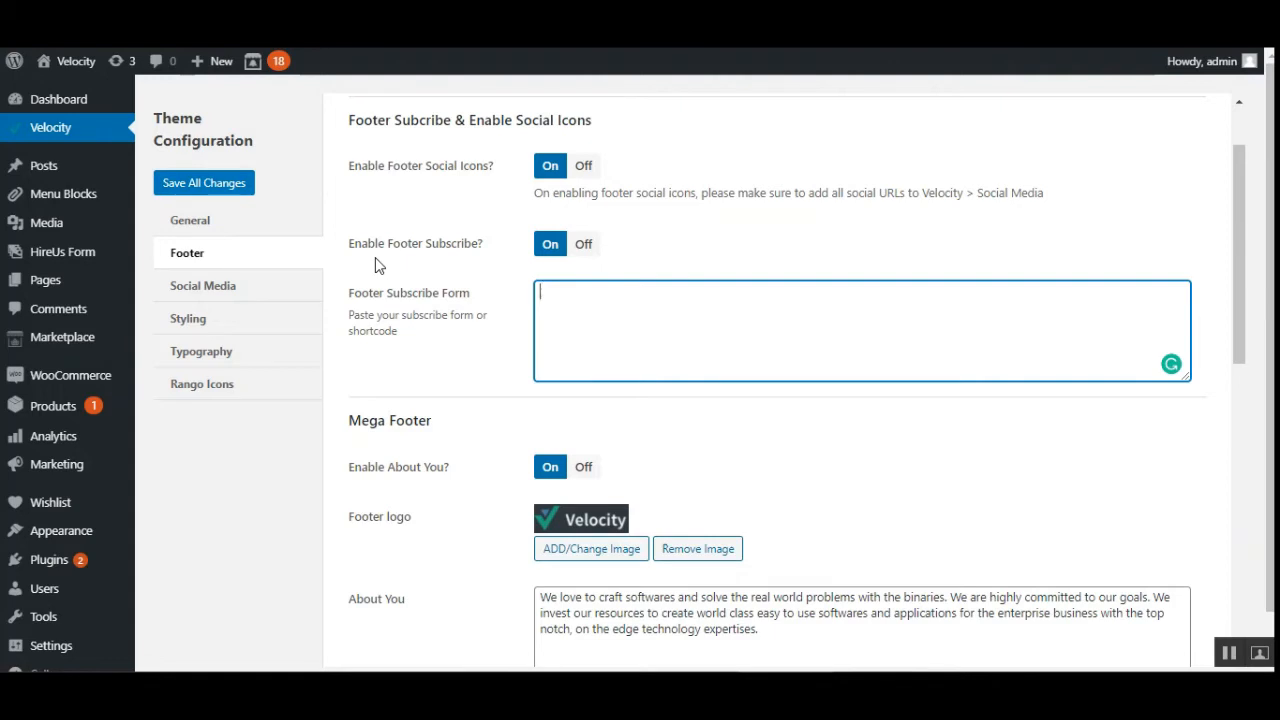
Step: Switch to the storefront and look over its footer, including the about text below the Velocity logo
{"action": "left_click", "coordinate": [951, 30]}
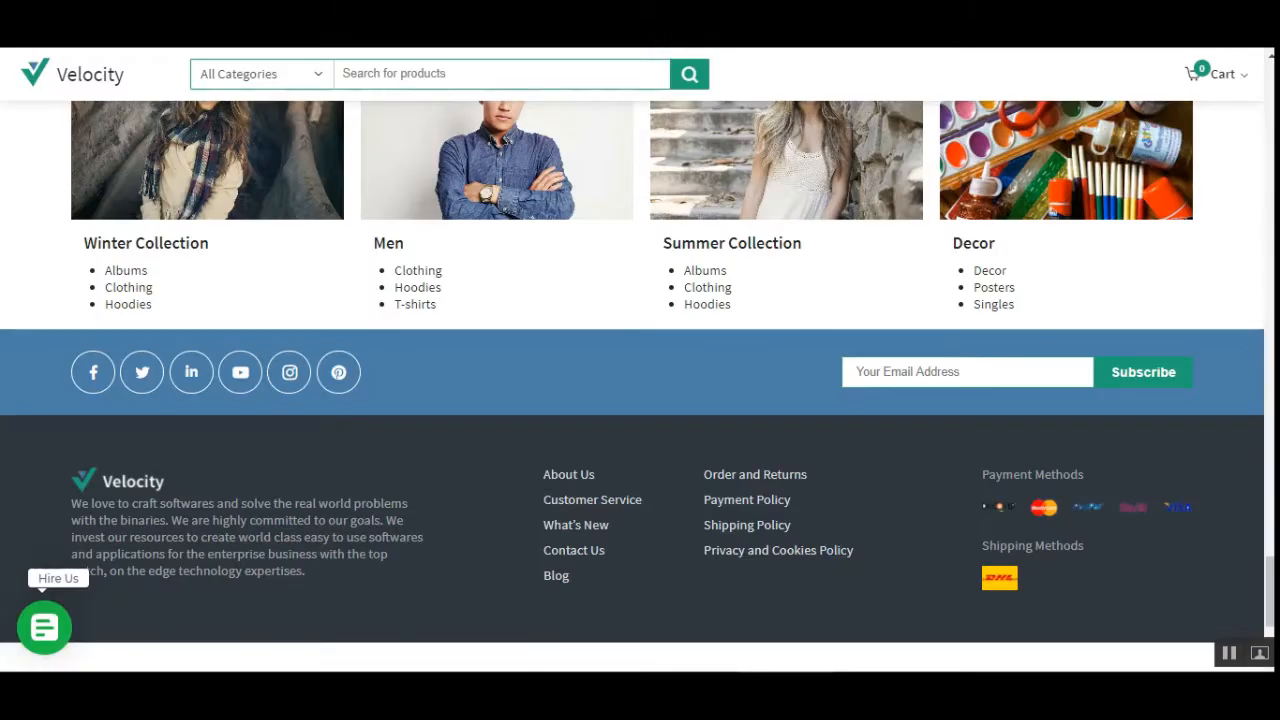
{"action": "key", "text": "F5"}
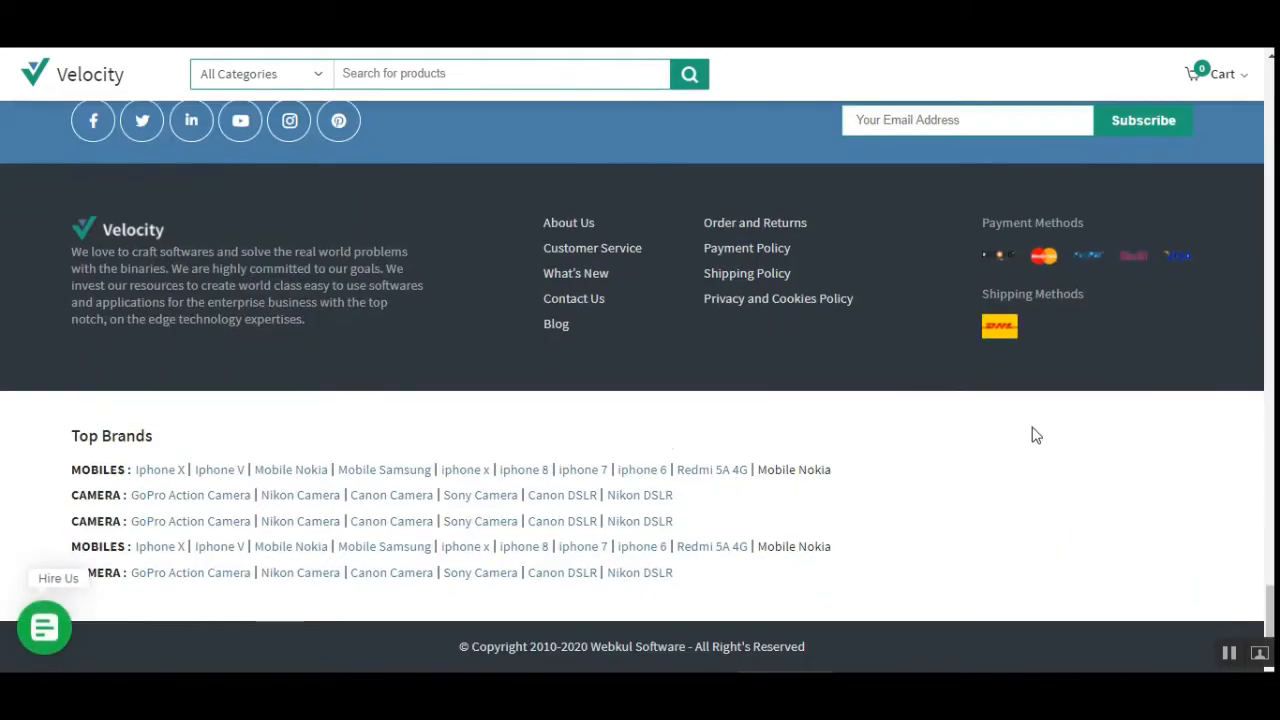
{"action": "scroll", "coordinate": [1123, 452], "scroll_direction": "up", "scroll_amount": 1}
{"action": "left_click_drag", "start_coordinate": [1000, 388], "coordinate": [890, 445]}
{"action": "left_click", "coordinate": [890, 446]}
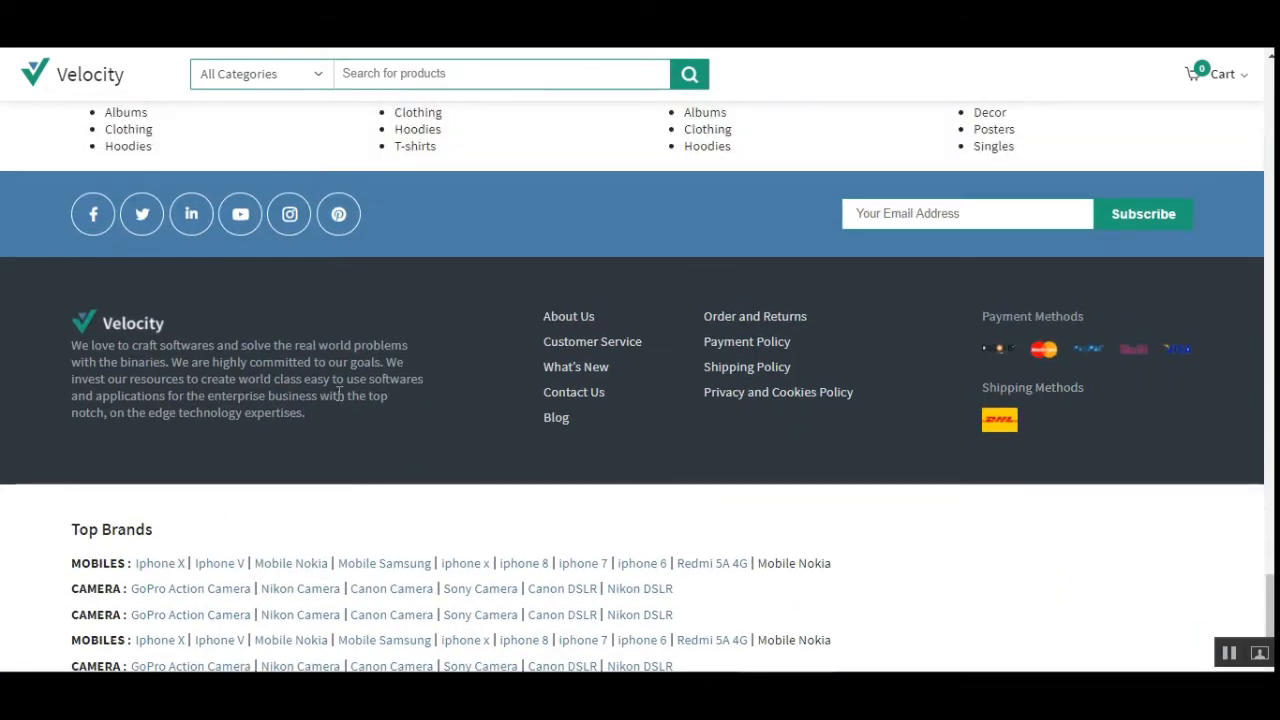
{"action": "left_click_drag", "start_coordinate": [224, 342], "coordinate": [387, 412]}
{"action": "left_click", "coordinate": [387, 412]}
{"action": "scroll", "coordinate": [1270, 600], "scroll_direction": "up", "scroll_amount": 2}
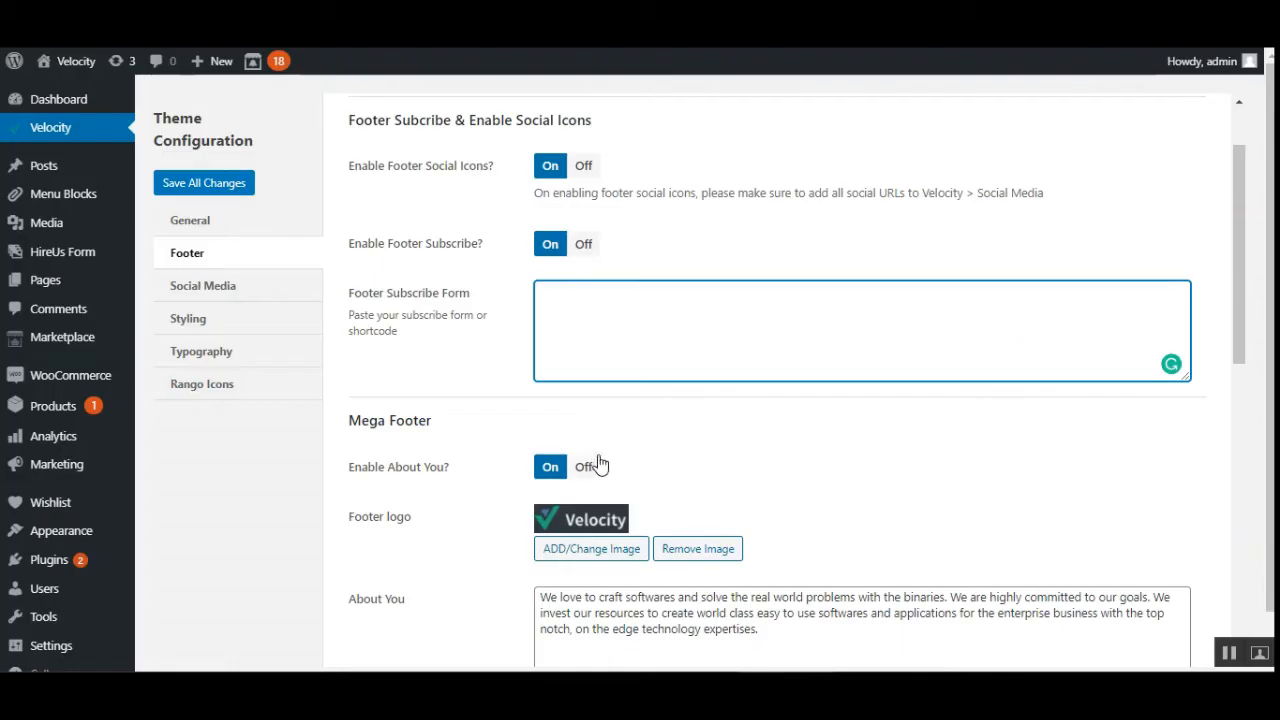
Step: Examine the Mega Footer's logo and About You settings, comparing the about text with the storefront footer
{"action": "left_click_drag", "start_coordinate": [1240, 300], "coordinate": [1238, 395]}
{"action": "left_click_drag", "start_coordinate": [369, 208], "coordinate": [423, 210]}
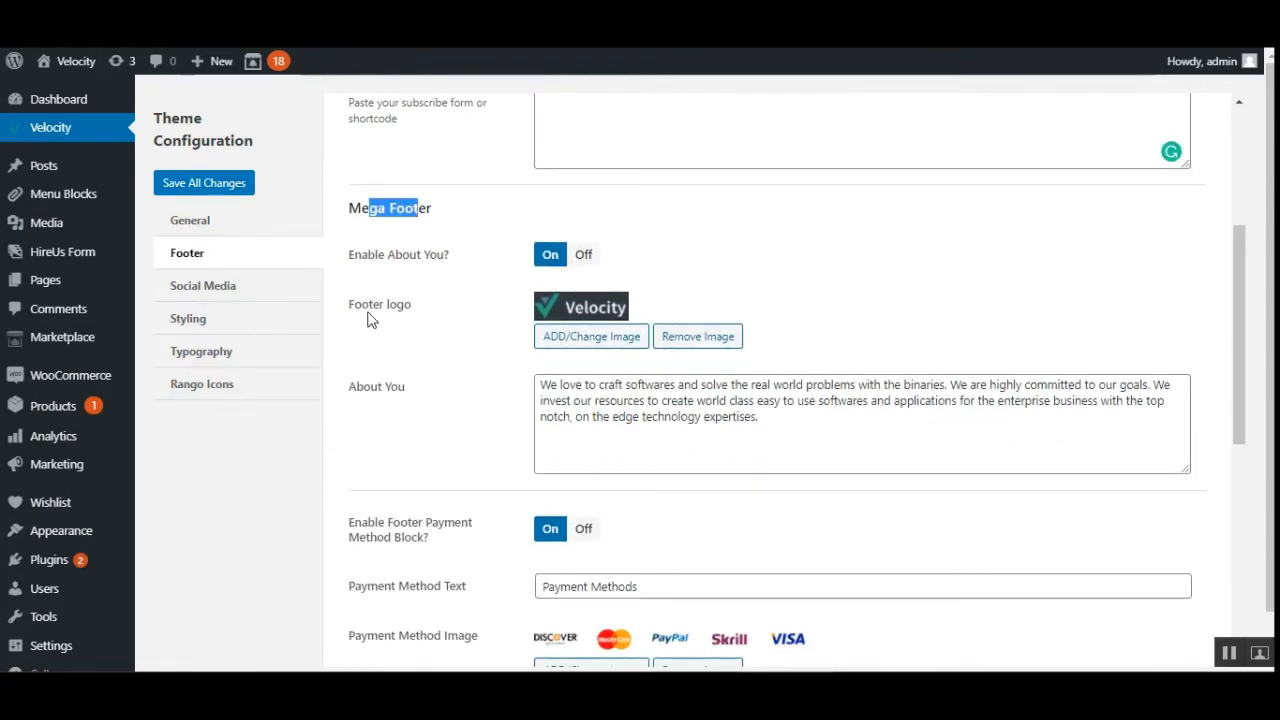
{"action": "left_click_drag", "start_coordinate": [350, 301], "coordinate": [406, 322]}
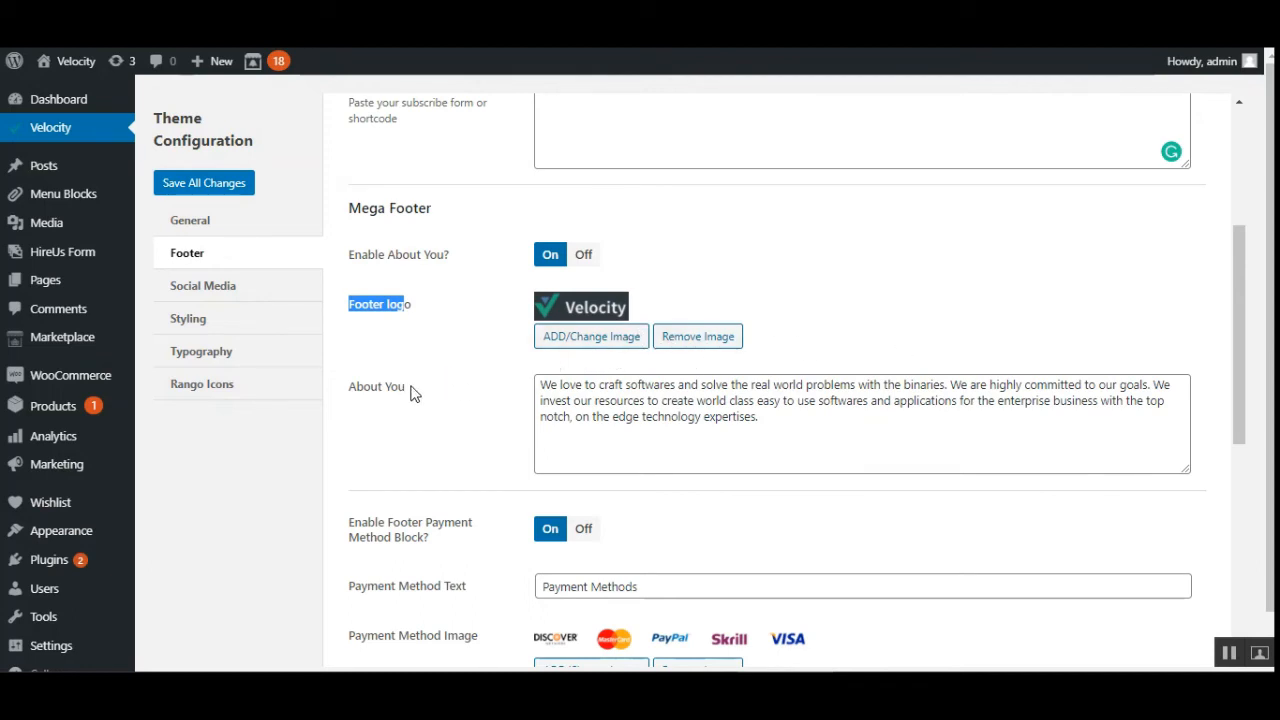
{"action": "left_click_drag", "start_coordinate": [362, 388], "coordinate": [390, 391]}
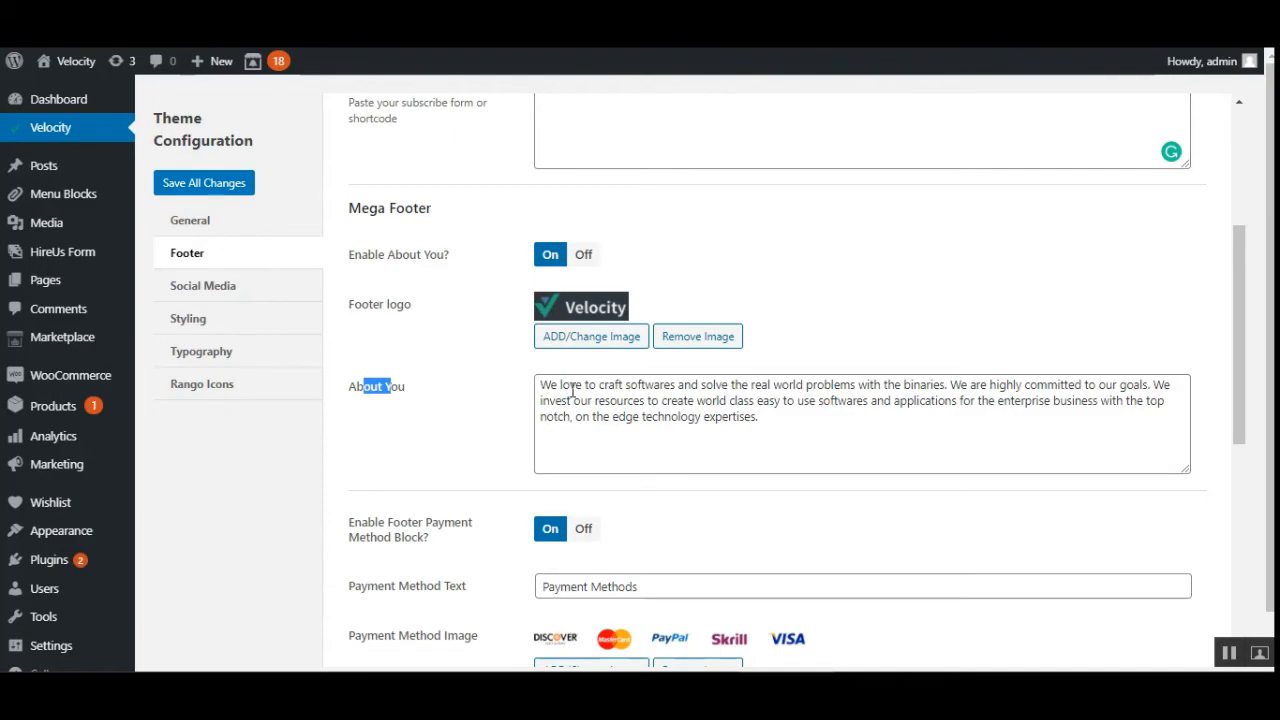
{"action": "left_click_drag", "start_coordinate": [570, 387], "coordinate": [737, 420]}
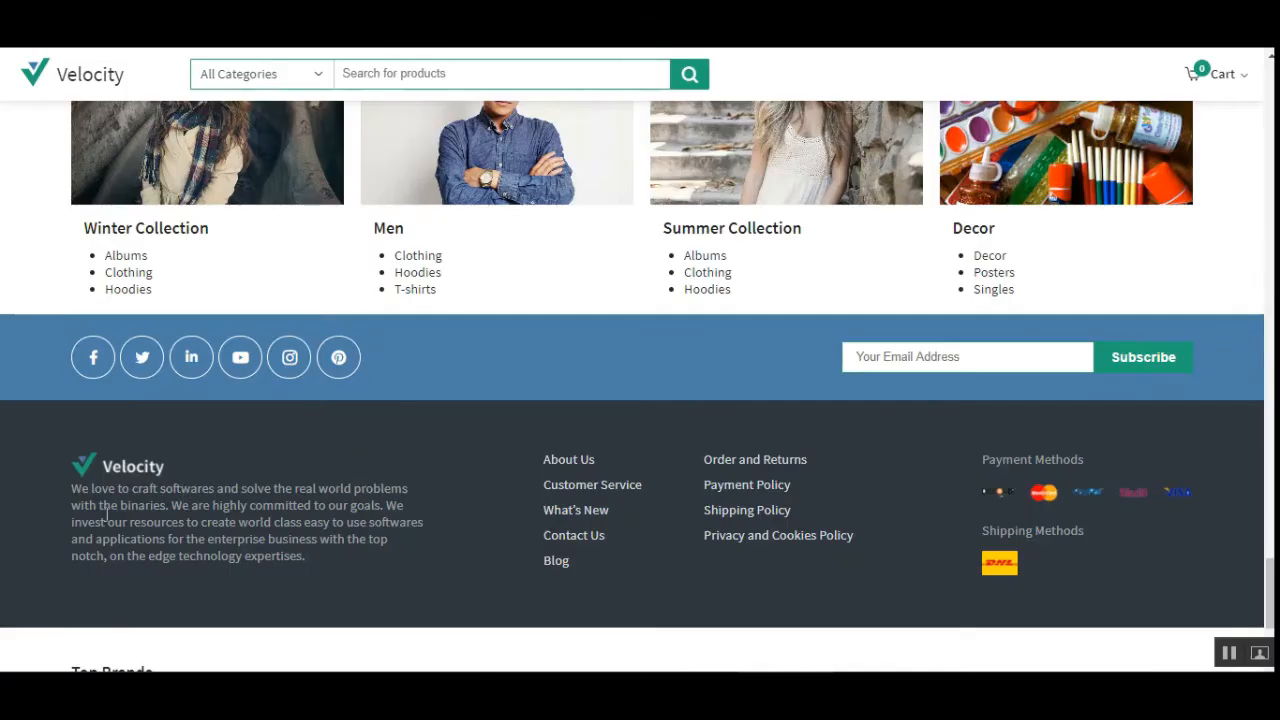
{"action": "left_click_drag", "start_coordinate": [103, 492], "coordinate": [327, 567]}
{"action": "left_click_drag", "start_coordinate": [570, 384], "coordinate": [697, 448]}
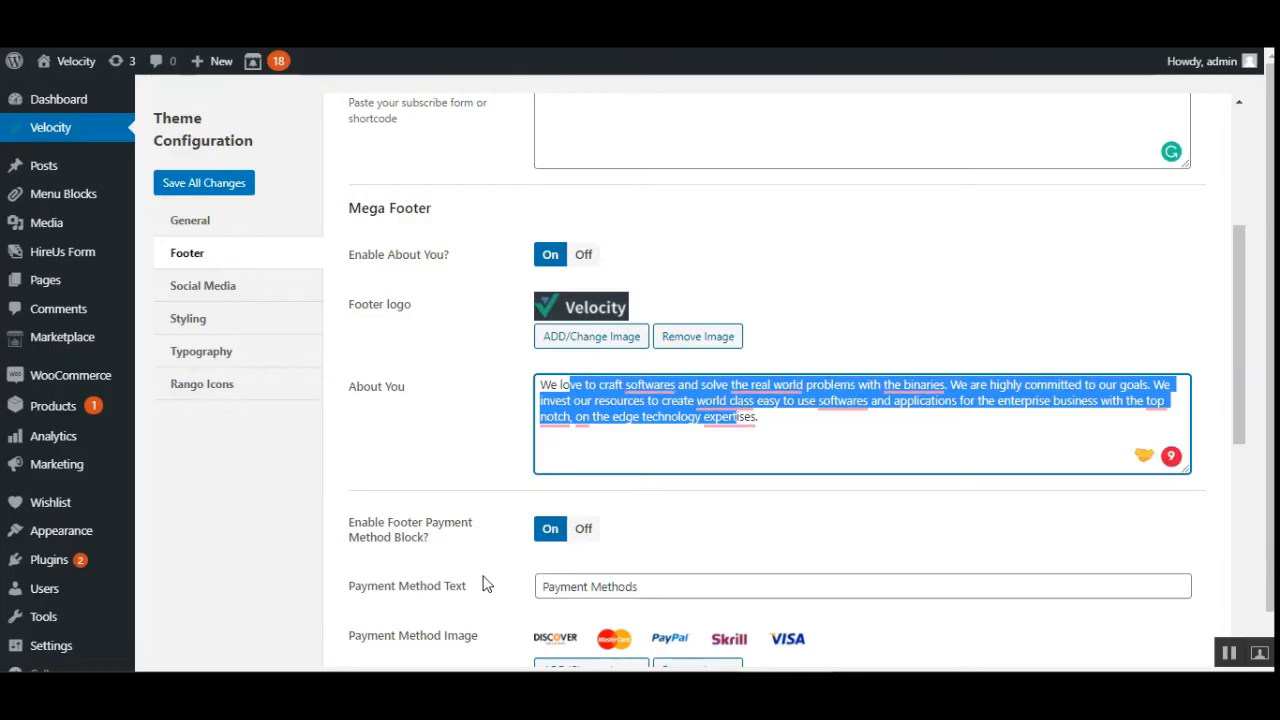
Step: Examine the footer payment method block, its text and image settings, comparing the heading with the storefront footer
{"action": "scroll", "coordinate": [482, 585], "scroll_direction": "down", "scroll_amount": 3}
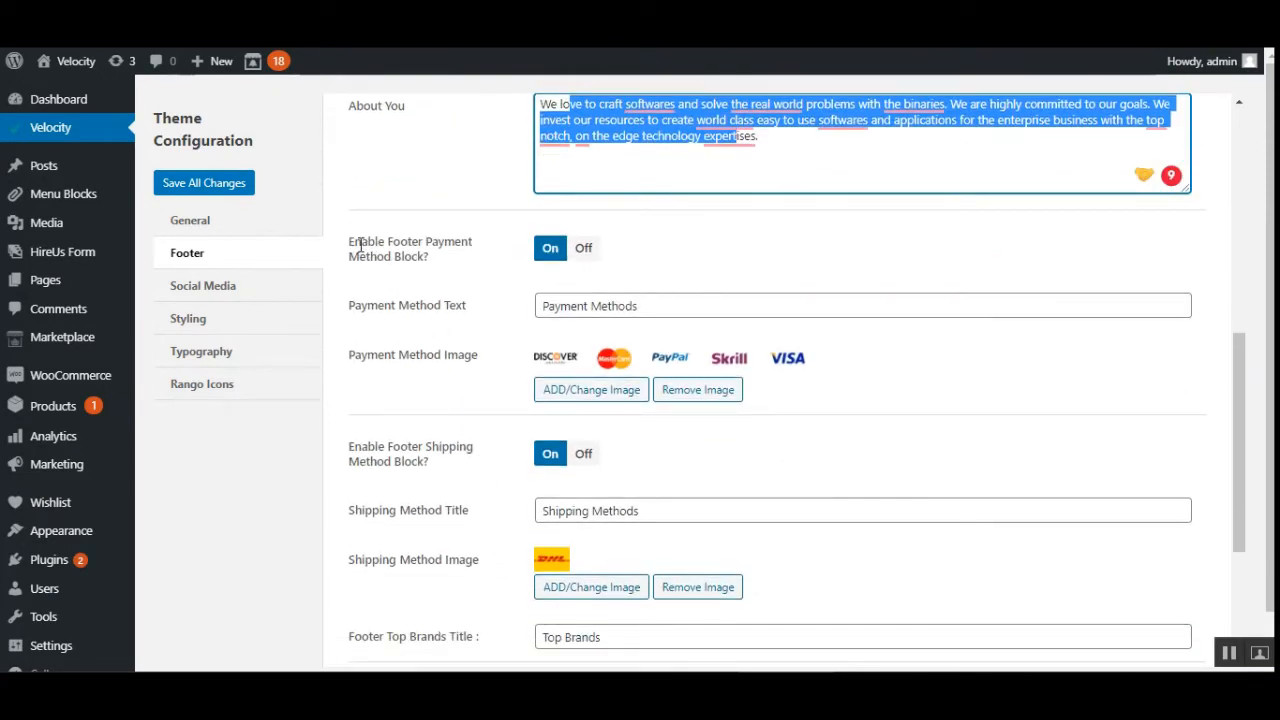
{"action": "left_click_drag", "start_coordinate": [360, 243], "coordinate": [472, 243]}
{"action": "left_click_drag", "start_coordinate": [367, 257], "coordinate": [415, 260]}
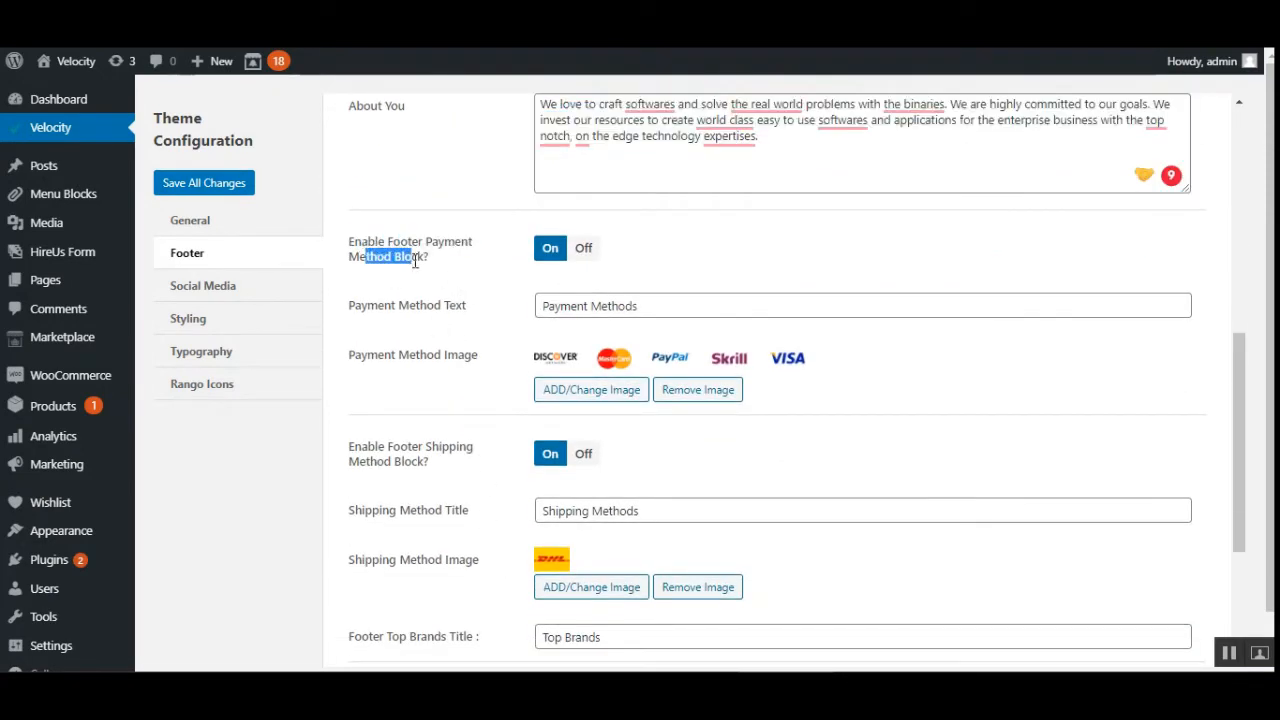
{"action": "left_click", "coordinate": [429, 286]}
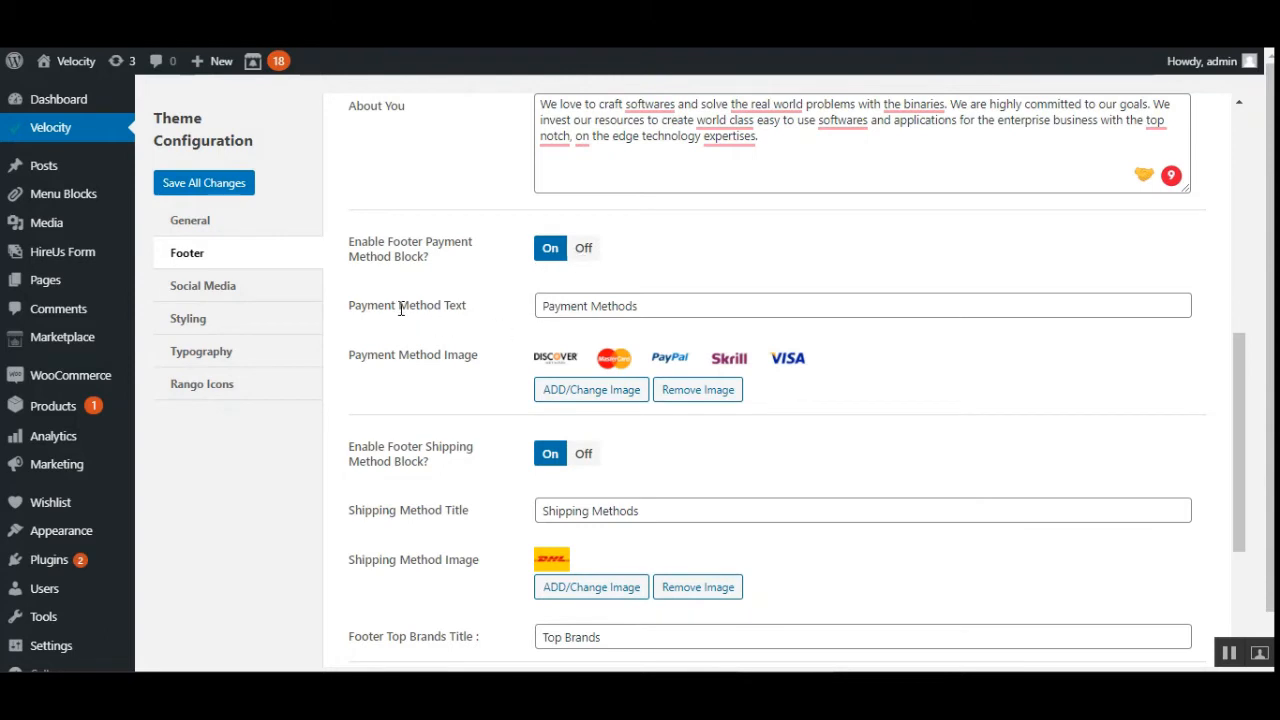
{"action": "left_click", "coordinate": [650, 302]}
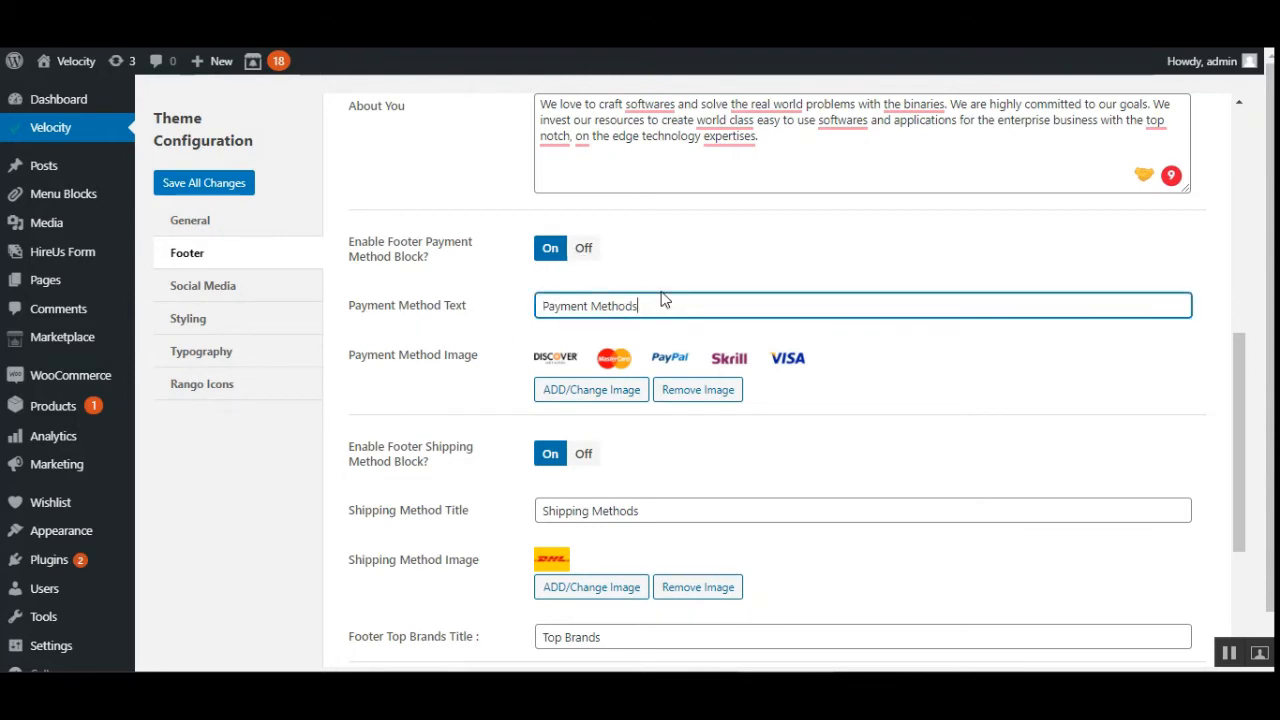
{"action": "left_click_drag", "start_coordinate": [543, 306], "coordinate": [662, 310]}
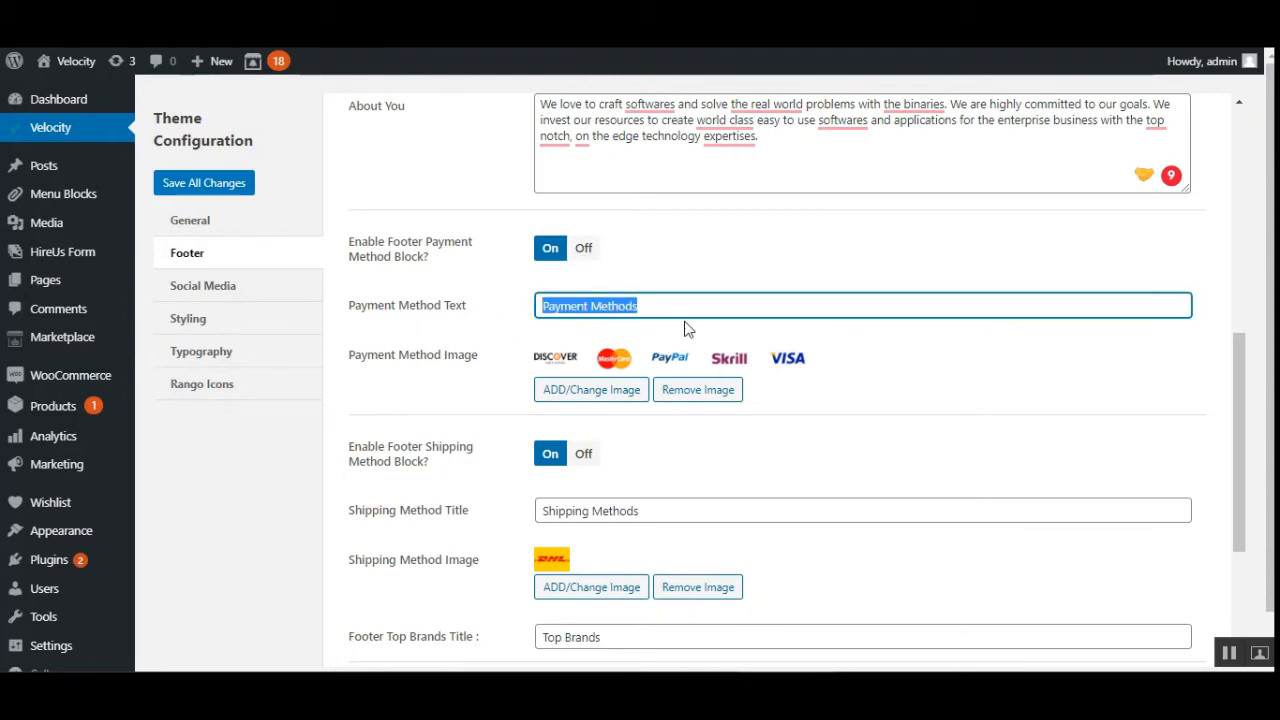
{"action": "left_click", "coordinate": [685, 307]}
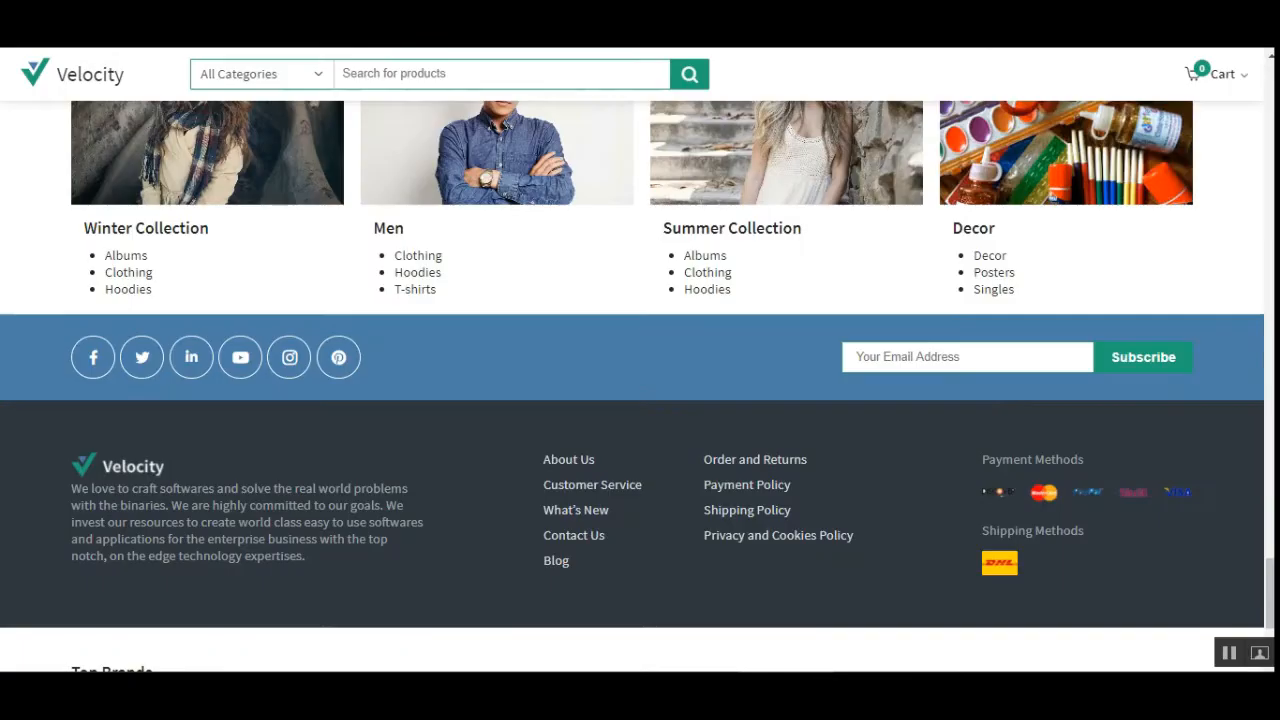
{"action": "left_click_drag", "start_coordinate": [982, 459], "coordinate": [1069, 460]}
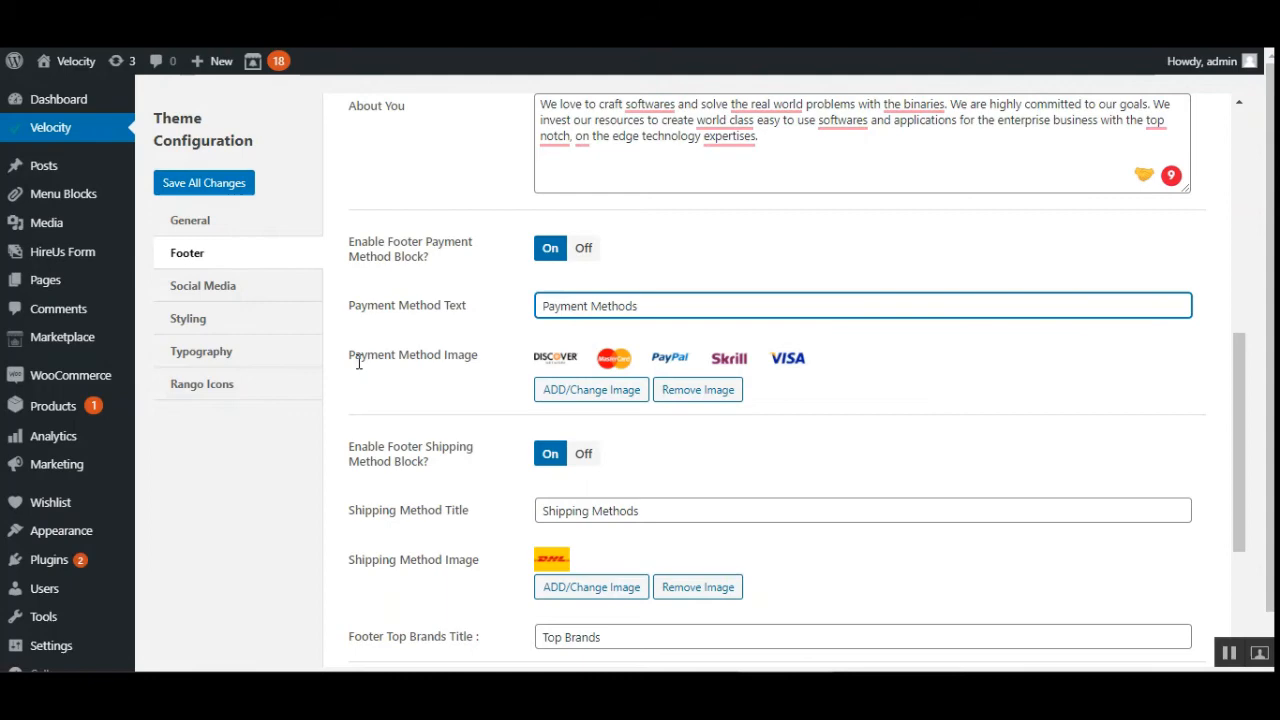
{"action": "left_click_drag", "start_coordinate": [352, 355], "coordinate": [470, 363]}
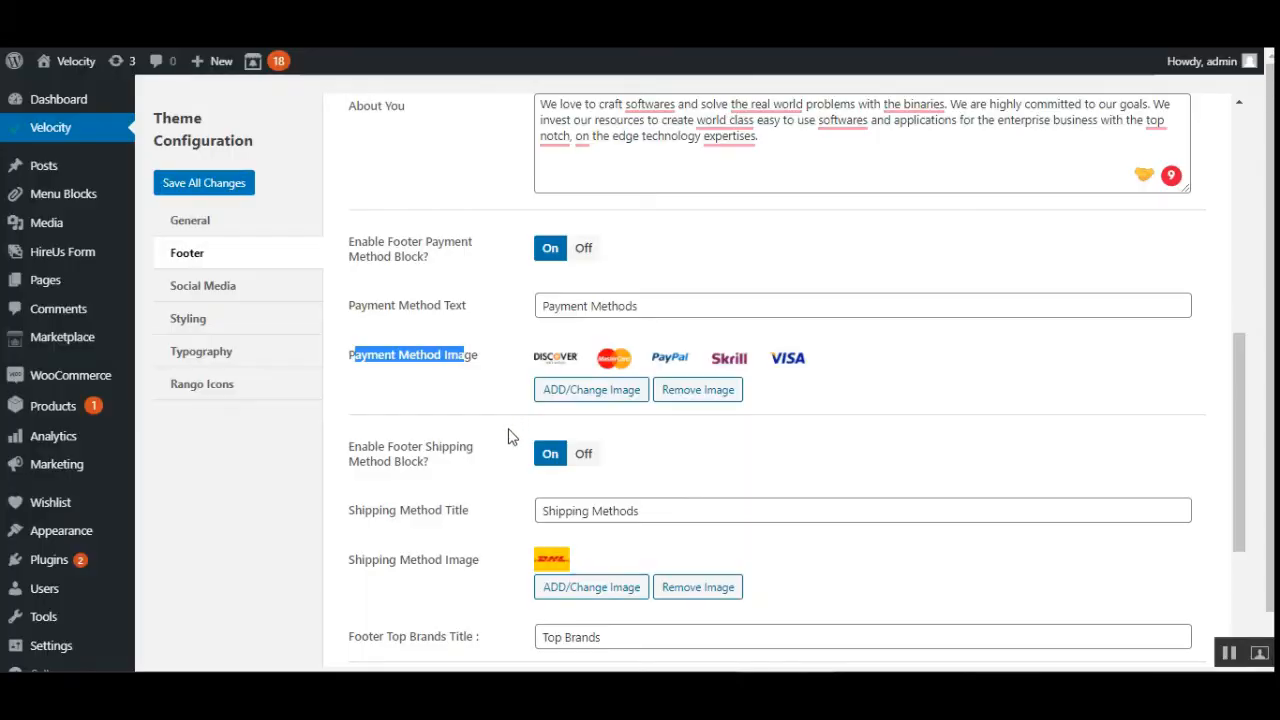
Step: Examine the footer shipping method block, its title and image settings, comparing the heading with the storefront footer
{"action": "scroll", "coordinate": [509, 434], "scroll_direction": "down", "scroll_amount": 2}
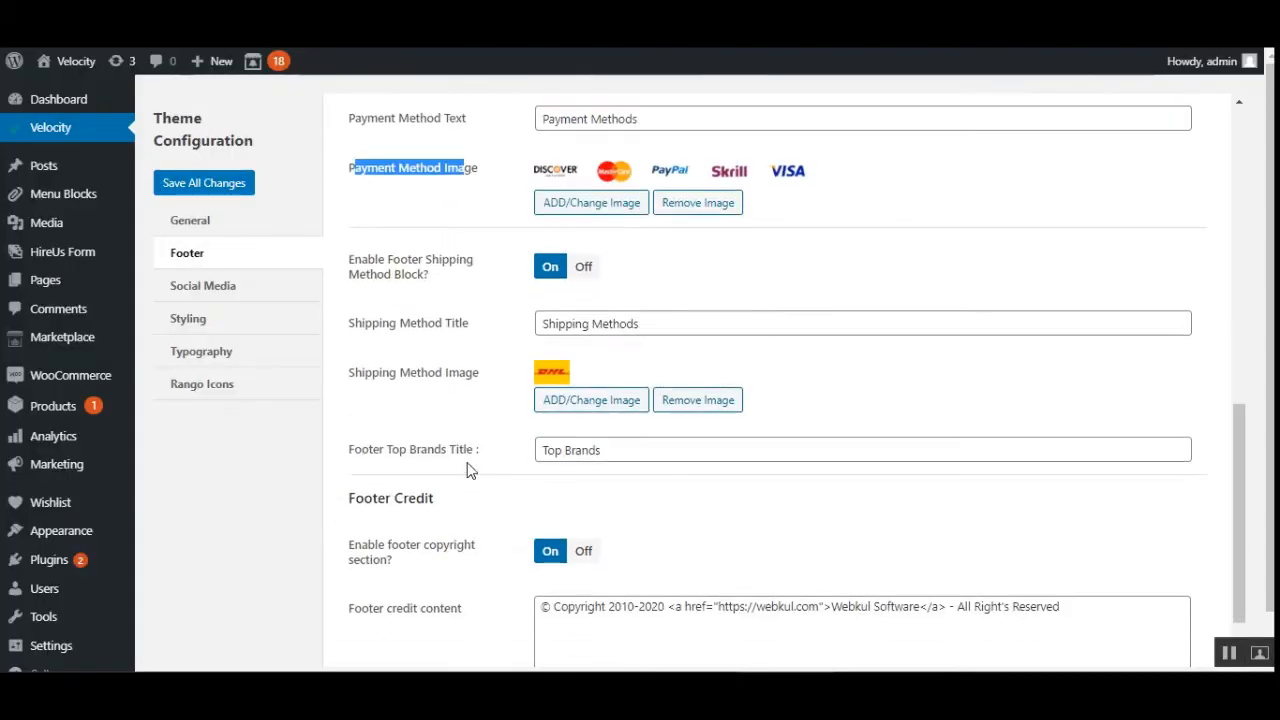
{"action": "left_click_drag", "start_coordinate": [366, 260], "coordinate": [451, 262]}
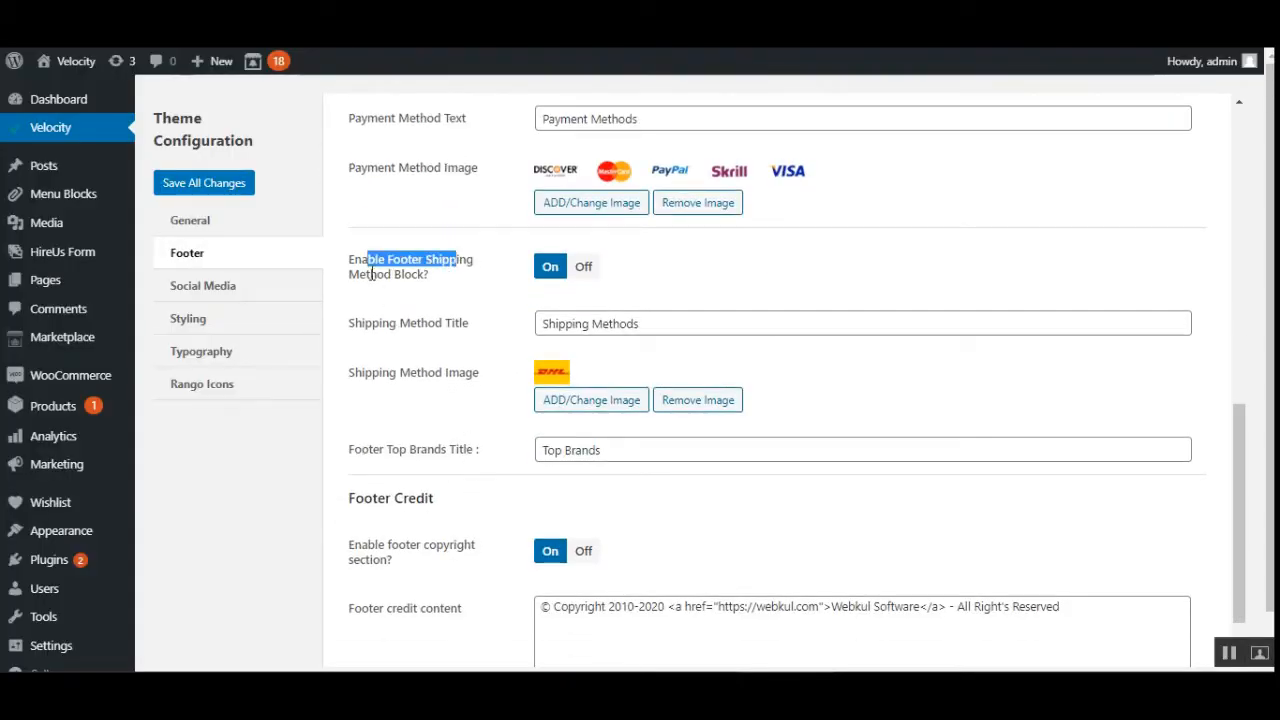
{"action": "left_click_drag", "start_coordinate": [368, 274], "coordinate": [460, 301]}
{"action": "left_click_drag", "start_coordinate": [368, 323], "coordinate": [478, 330]}
{"action": "left_click_drag", "start_coordinate": [365, 374], "coordinate": [484, 386]}
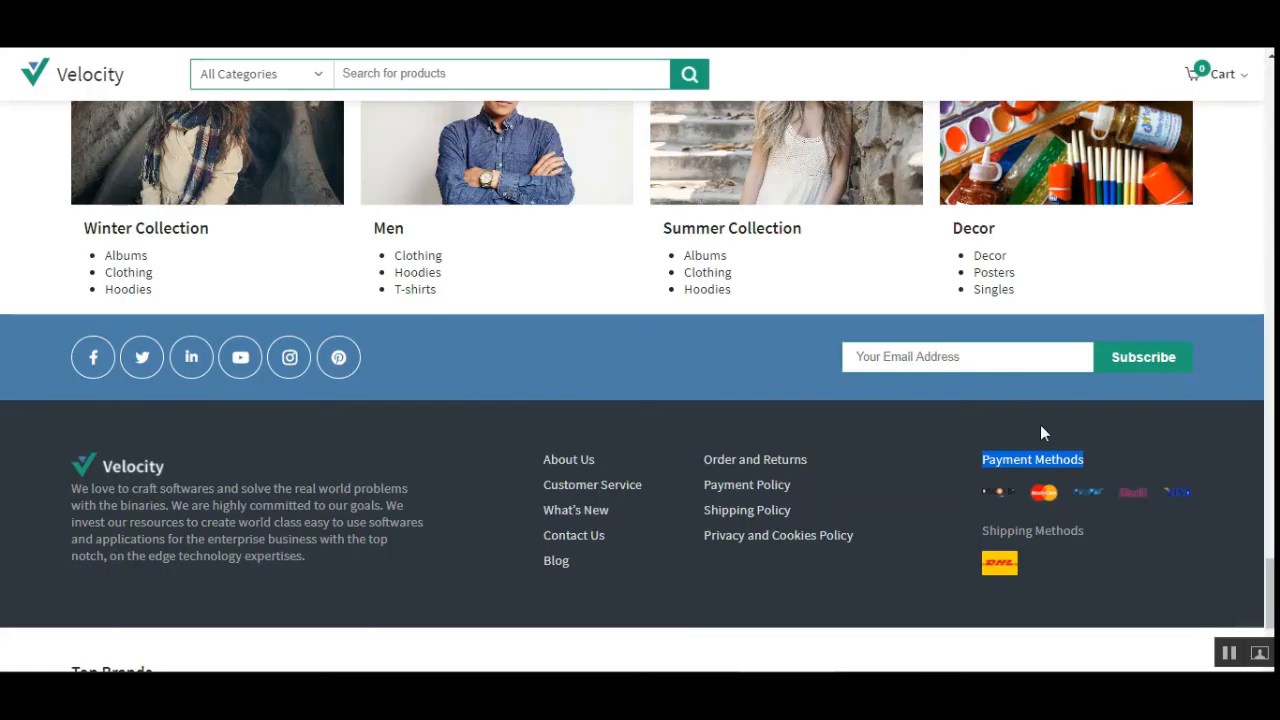
{"action": "left_click_drag", "start_coordinate": [997, 532], "coordinate": [1073, 537]}
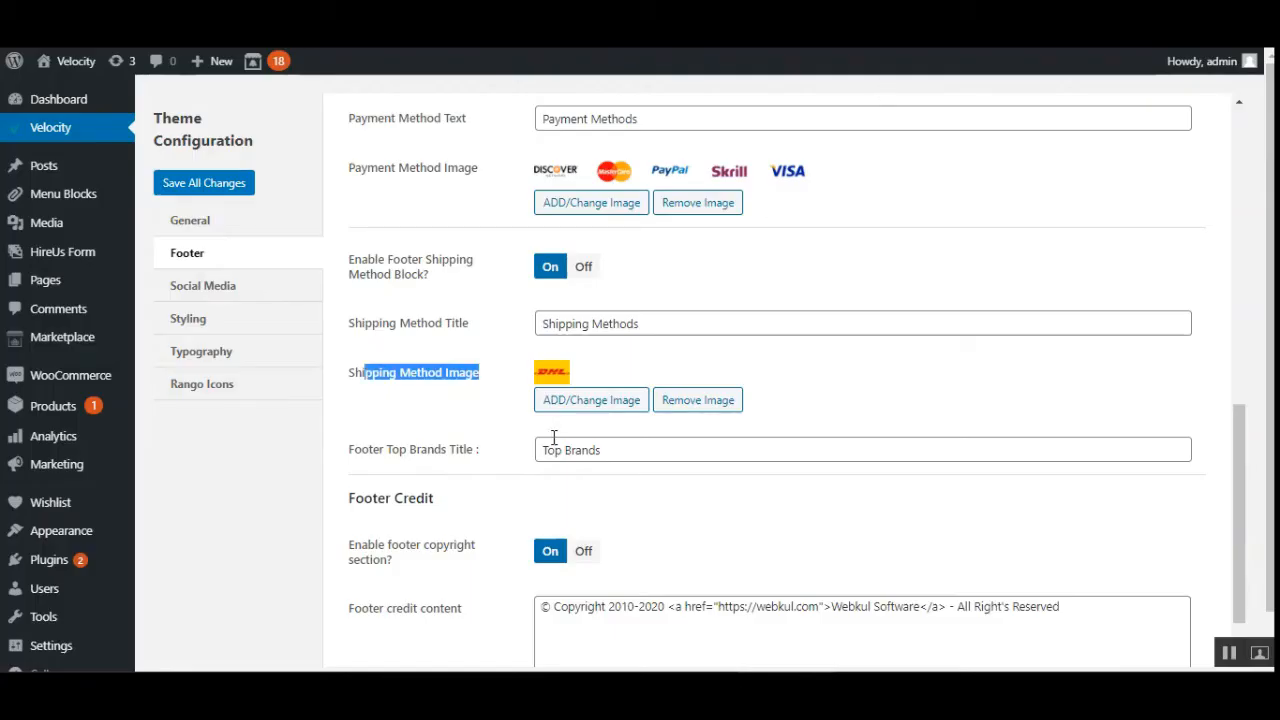
Step: Examine the Footer Top Brands Title setting and view the Top Brands section in the storefront footer
{"action": "left_click", "coordinate": [435, 430]}
{"action": "left_click_drag", "start_coordinate": [365, 452], "coordinate": [467, 451]}
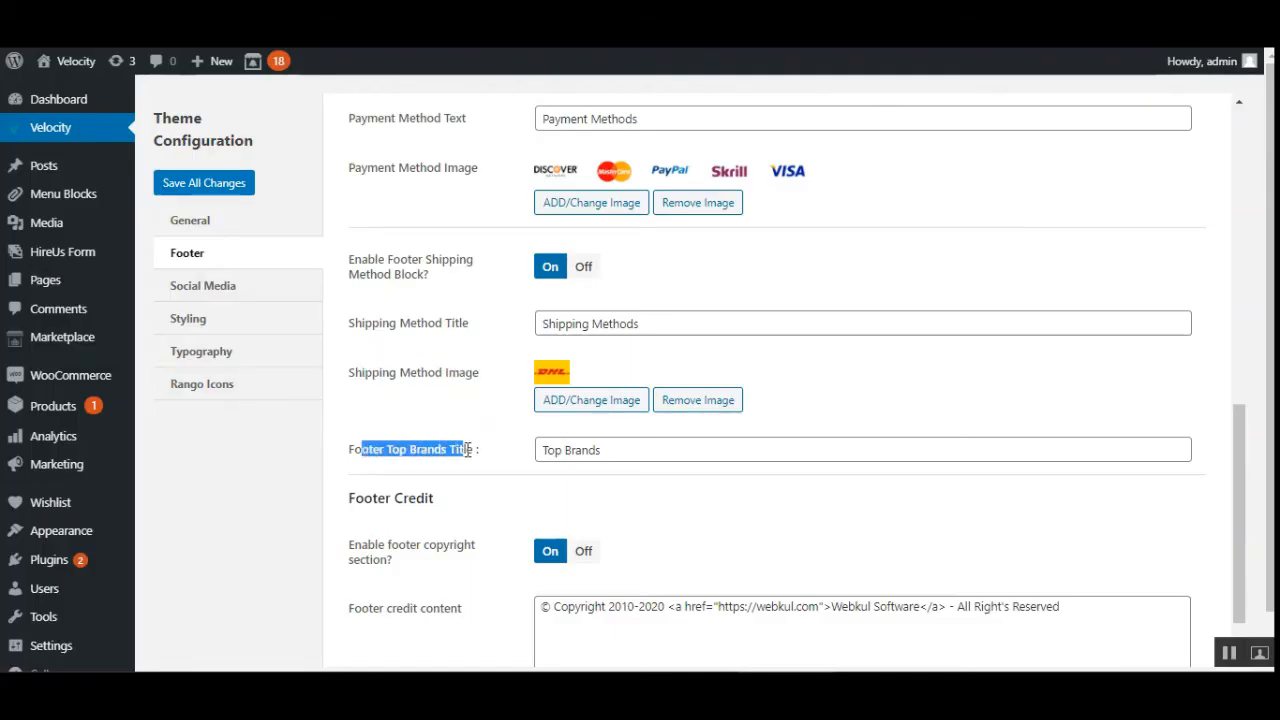
{"action": "left_click", "coordinate": [447, 471]}
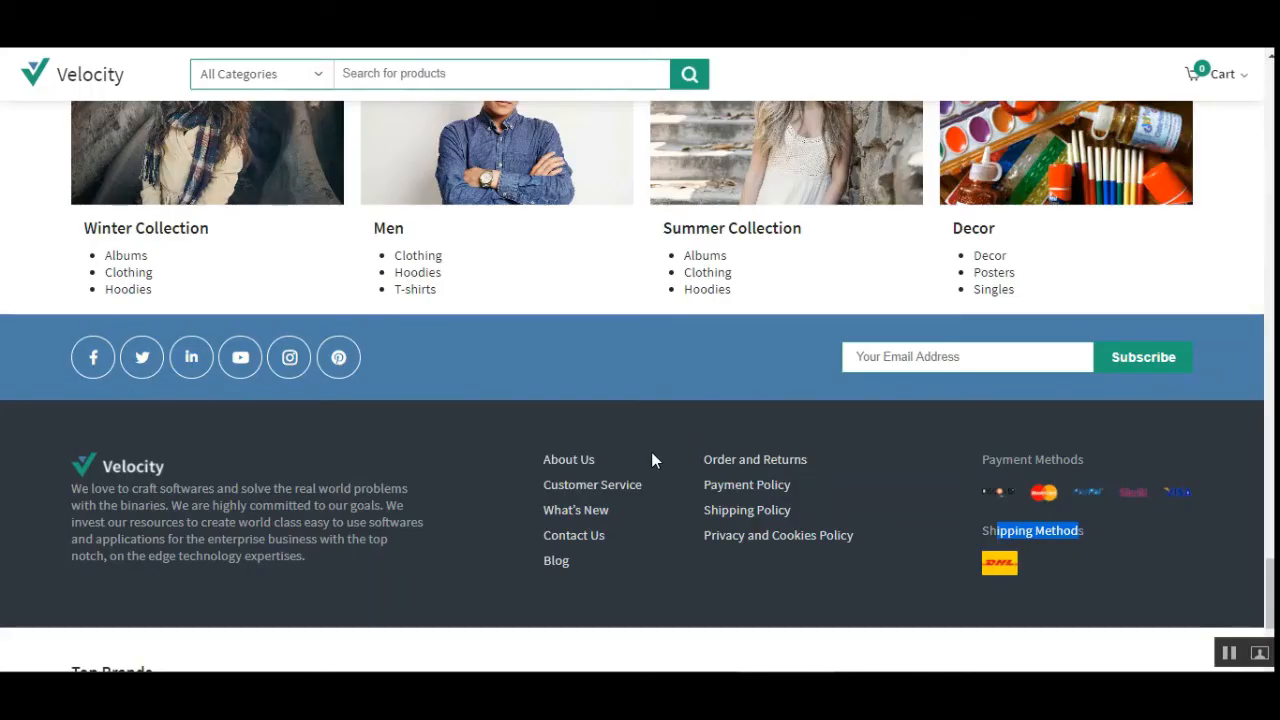
{"action": "scroll", "coordinate": [653, 454], "scroll_direction": "down", "scroll_amount": 2}
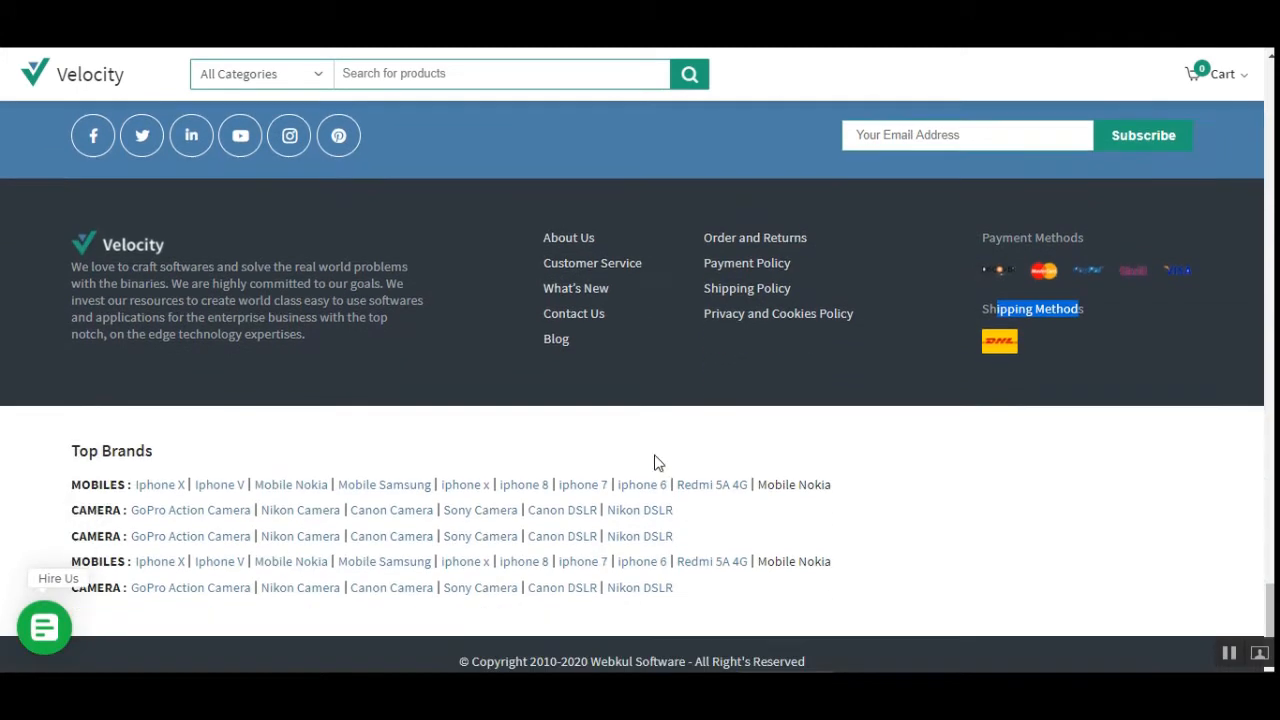
{"action": "left_click_drag", "start_coordinate": [79, 437], "coordinate": [211, 415]}
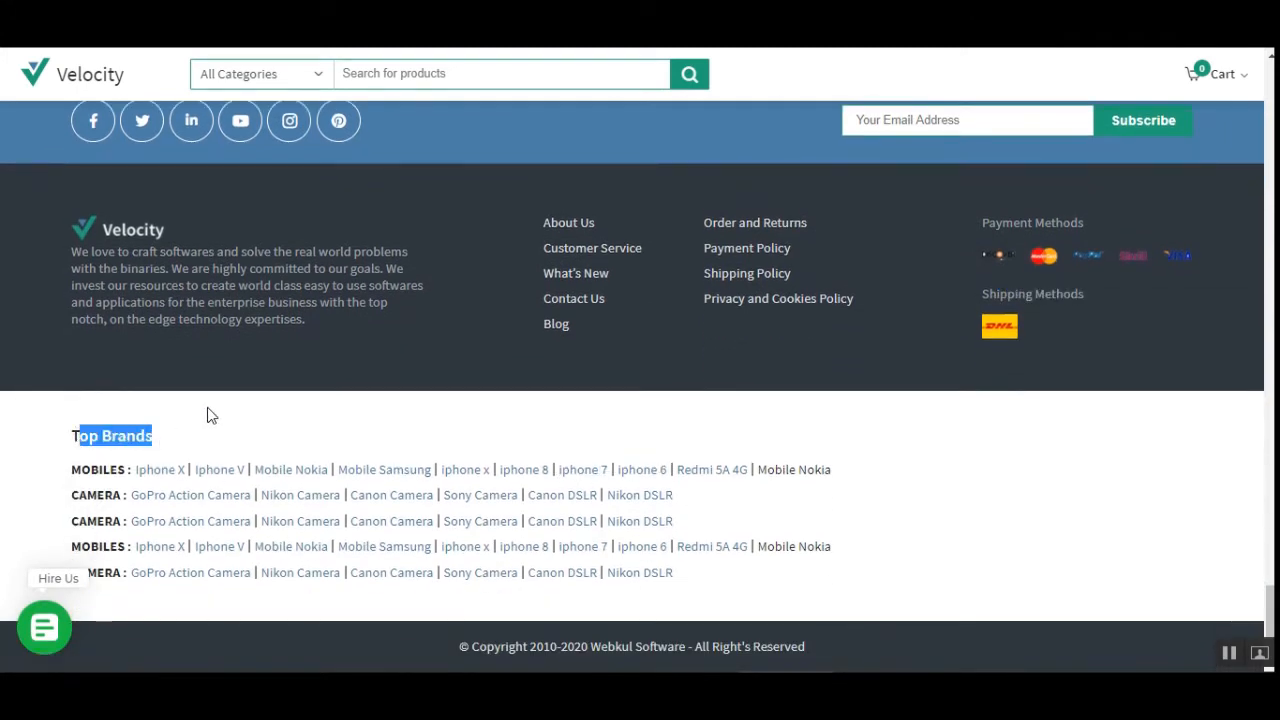
Step: Compare the storefront's Top Brands heading with the Footer Top Brands Title setting in the theme configuration
{"action": "left_click", "coordinate": [282, 437]}
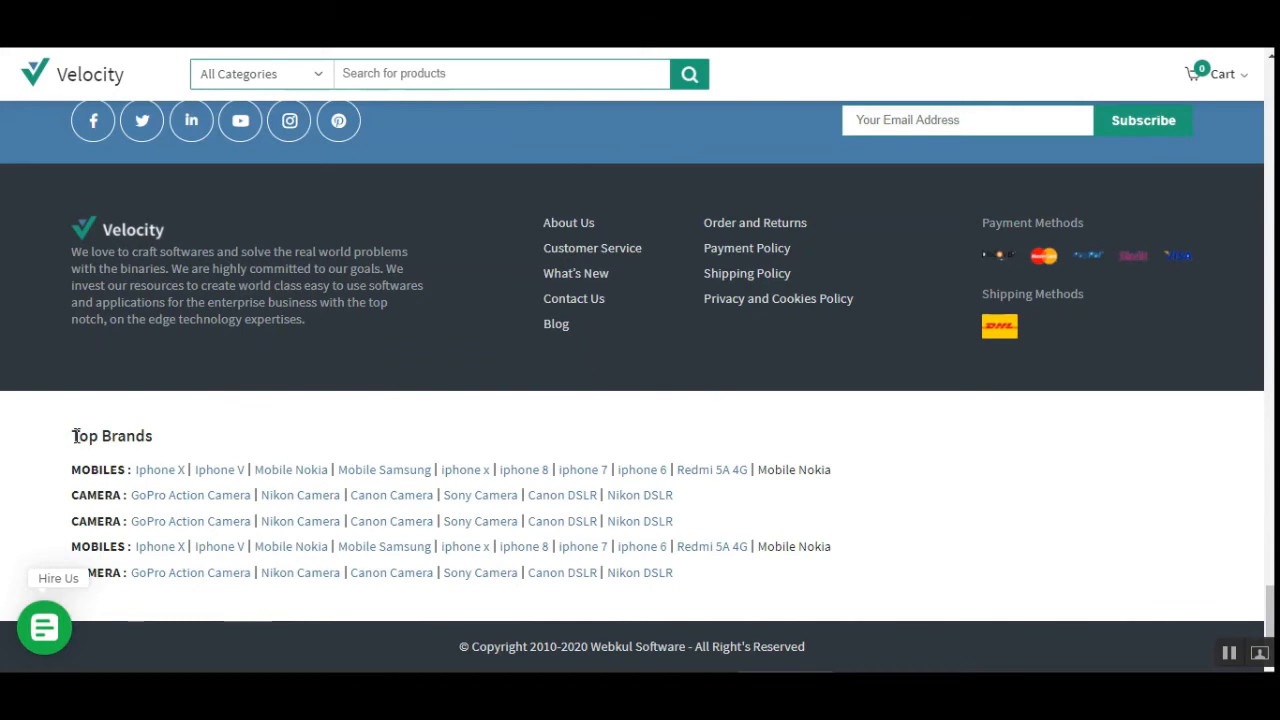
{"action": "left_click_drag", "start_coordinate": [73, 437], "coordinate": [210, 446]}
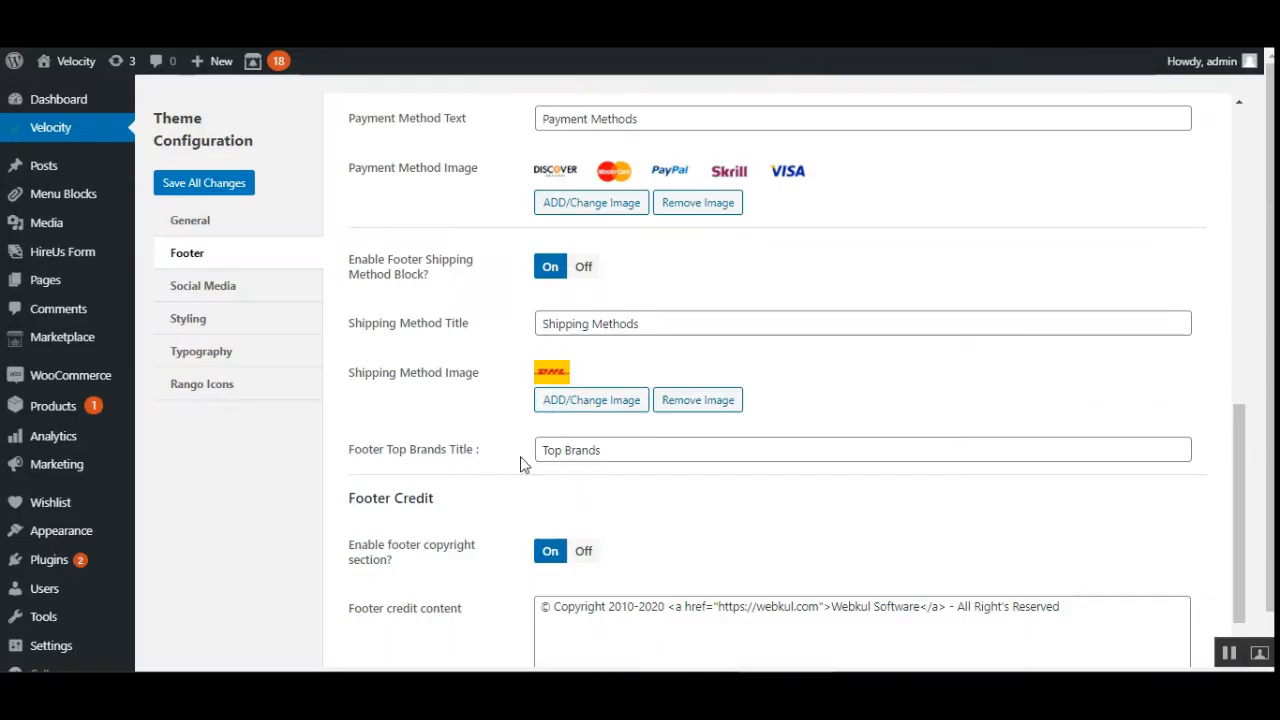
{"action": "scroll", "coordinate": [536, 528], "scroll_direction": "down", "scroll_amount": 1}
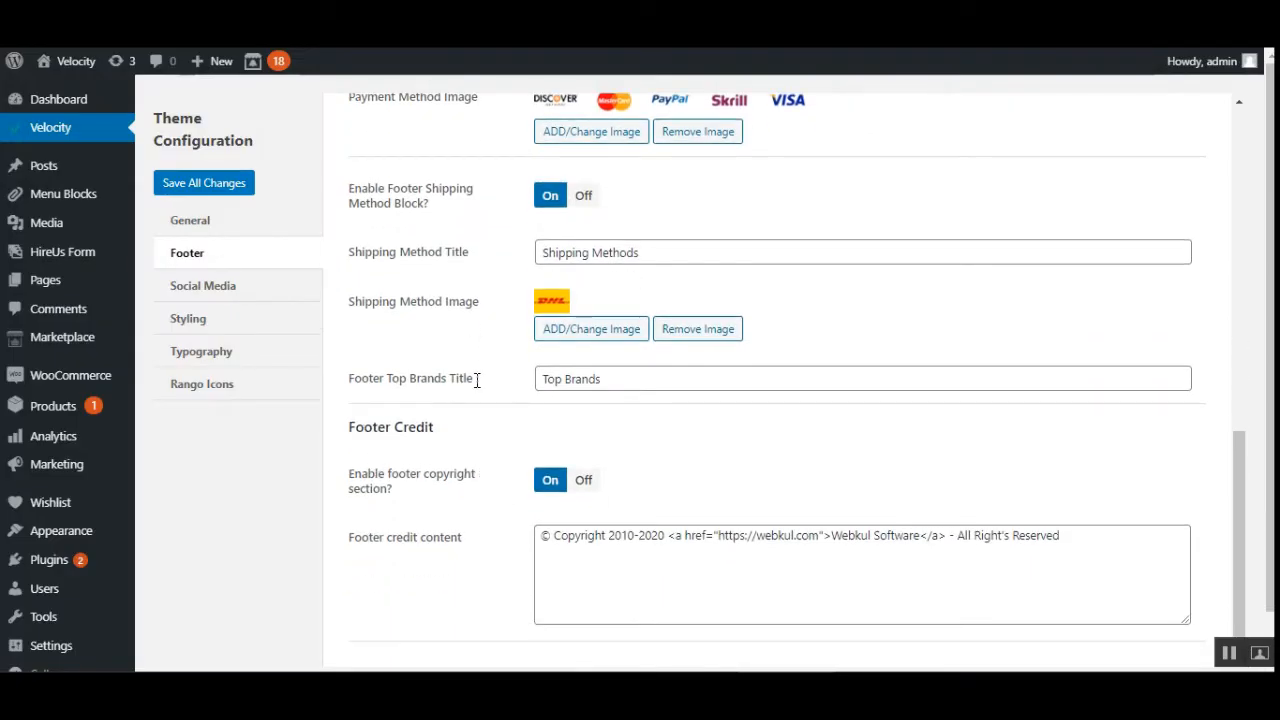
{"action": "left_click", "coordinate": [626, 381]}
{"action": "left_click_drag", "start_coordinate": [386, 378], "coordinate": [643, 386]}
{"action": "left_click", "coordinate": [643, 387]}
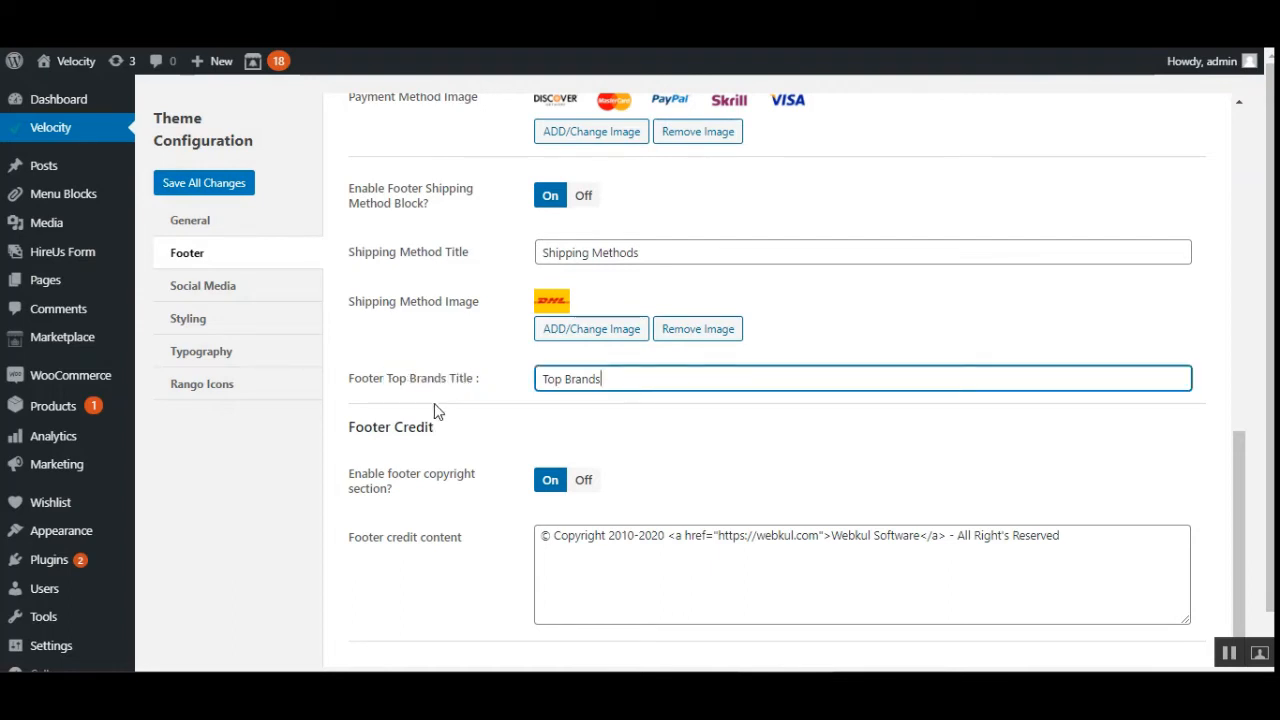
{"action": "left_click_drag", "start_coordinate": [362, 378], "coordinate": [477, 410]}
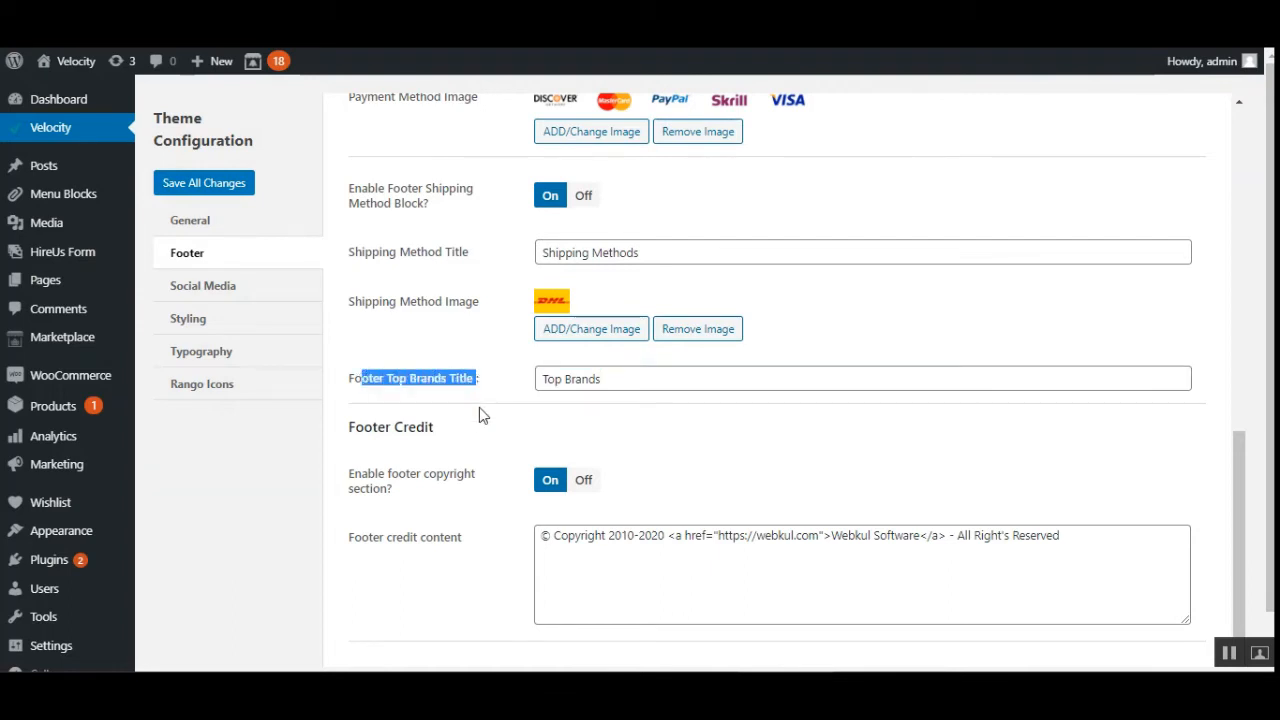
{"action": "left_click", "coordinate": [396, 474]}
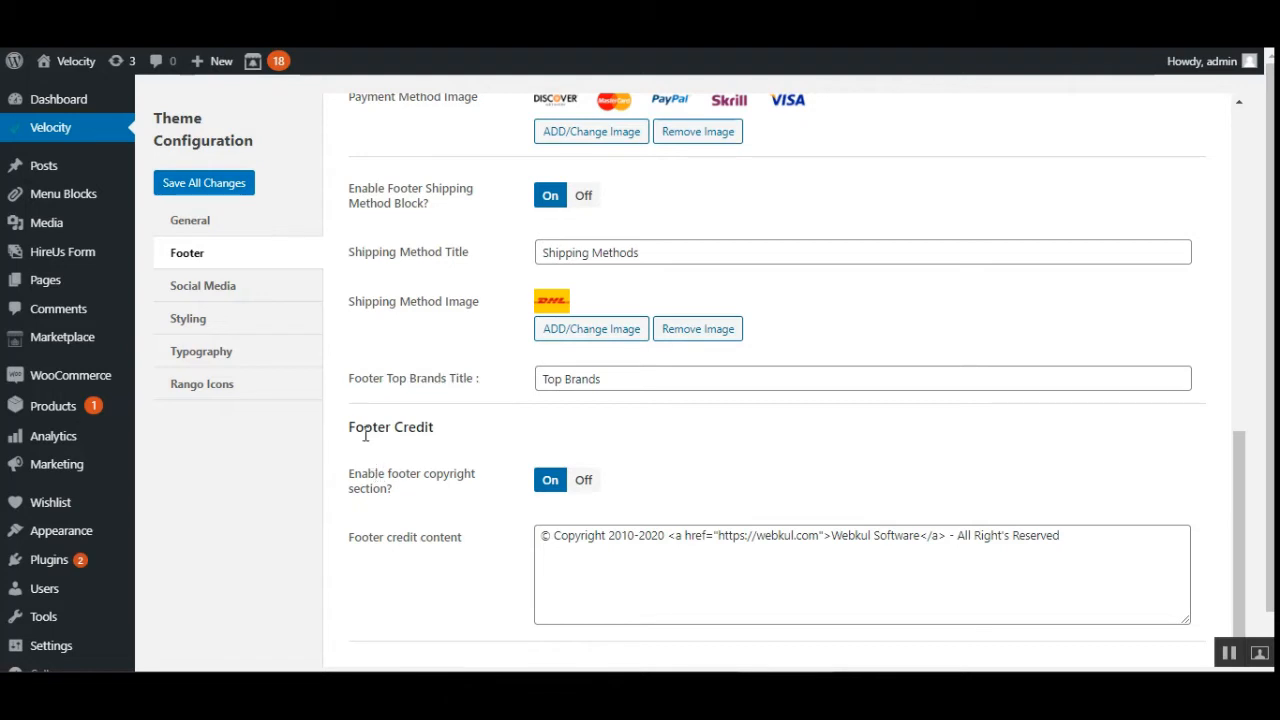
Step: Examine the Footer Credit section and its option to enable the footer copyright section
{"action": "left_click_drag", "start_coordinate": [357, 427], "coordinate": [444, 432]}
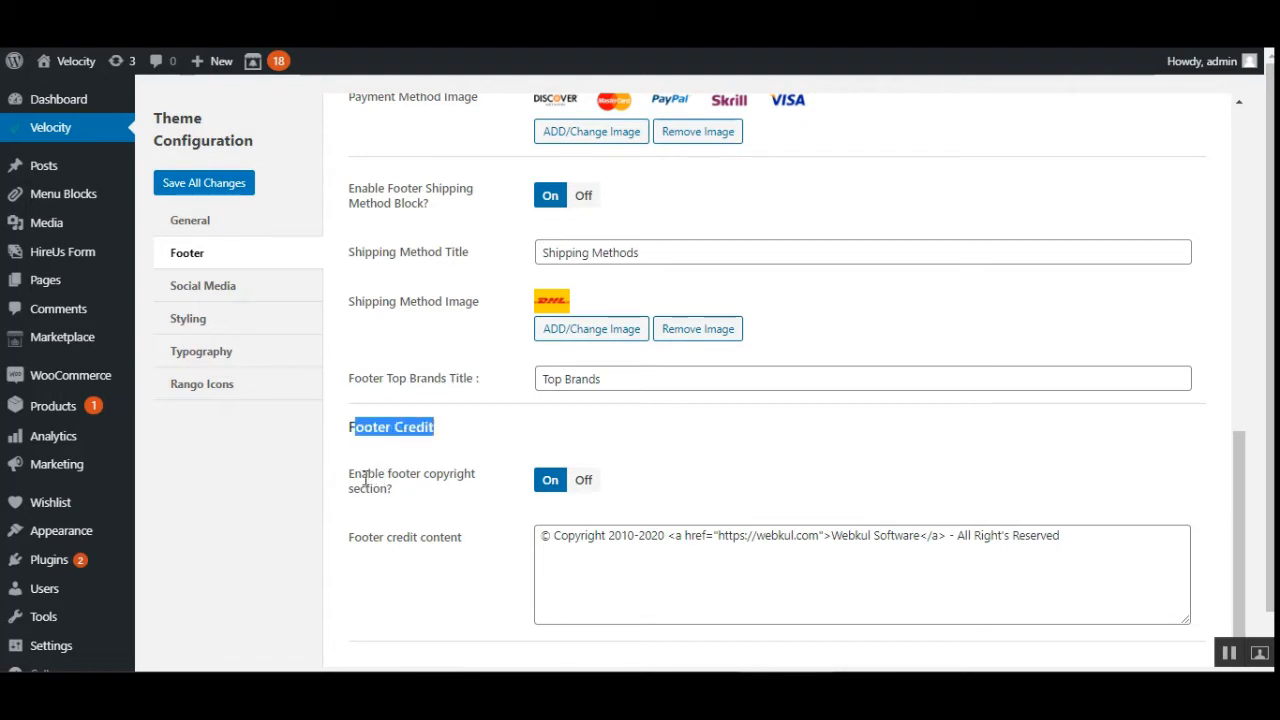
{"action": "left_click_drag", "start_coordinate": [372, 478], "coordinate": [468, 480]}
{"action": "left_click", "coordinate": [408, 512]}
{"action": "left_click_drag", "start_coordinate": [371, 477], "coordinate": [467, 476]}
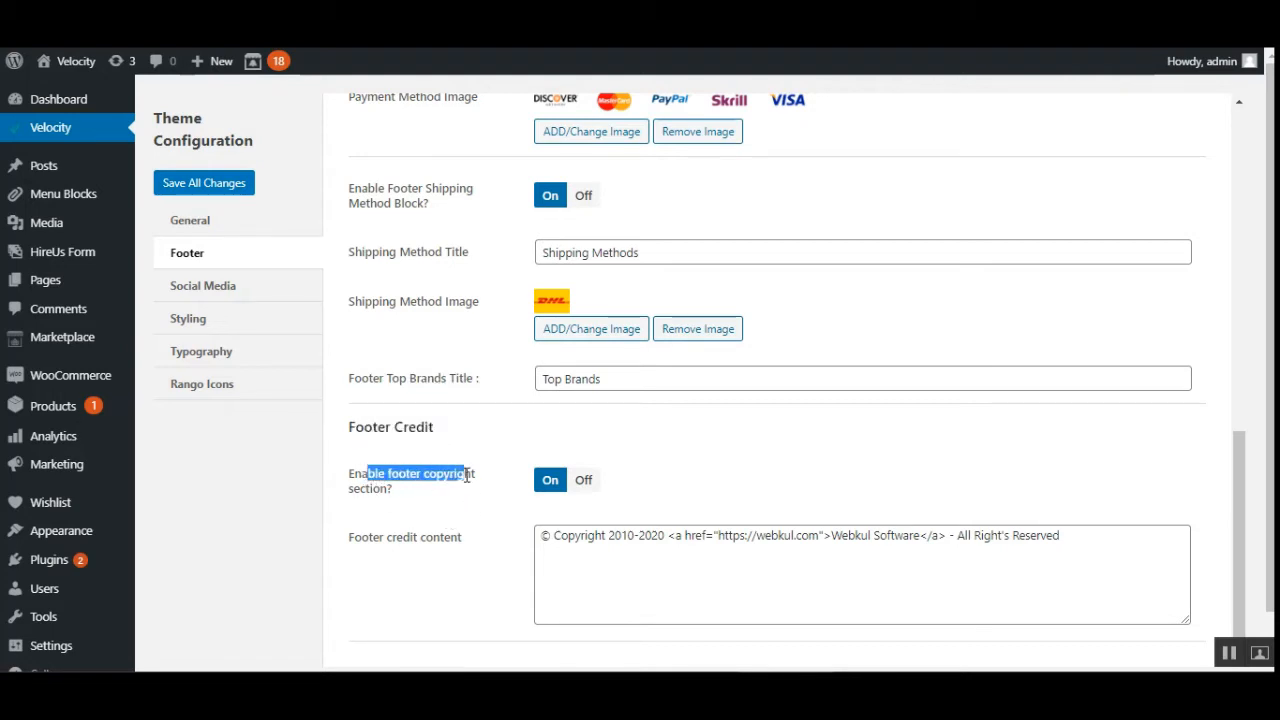
{"action": "left_click", "coordinate": [378, 489]}
{"action": "left_click_drag", "start_coordinate": [366, 488], "coordinate": [389, 488]}
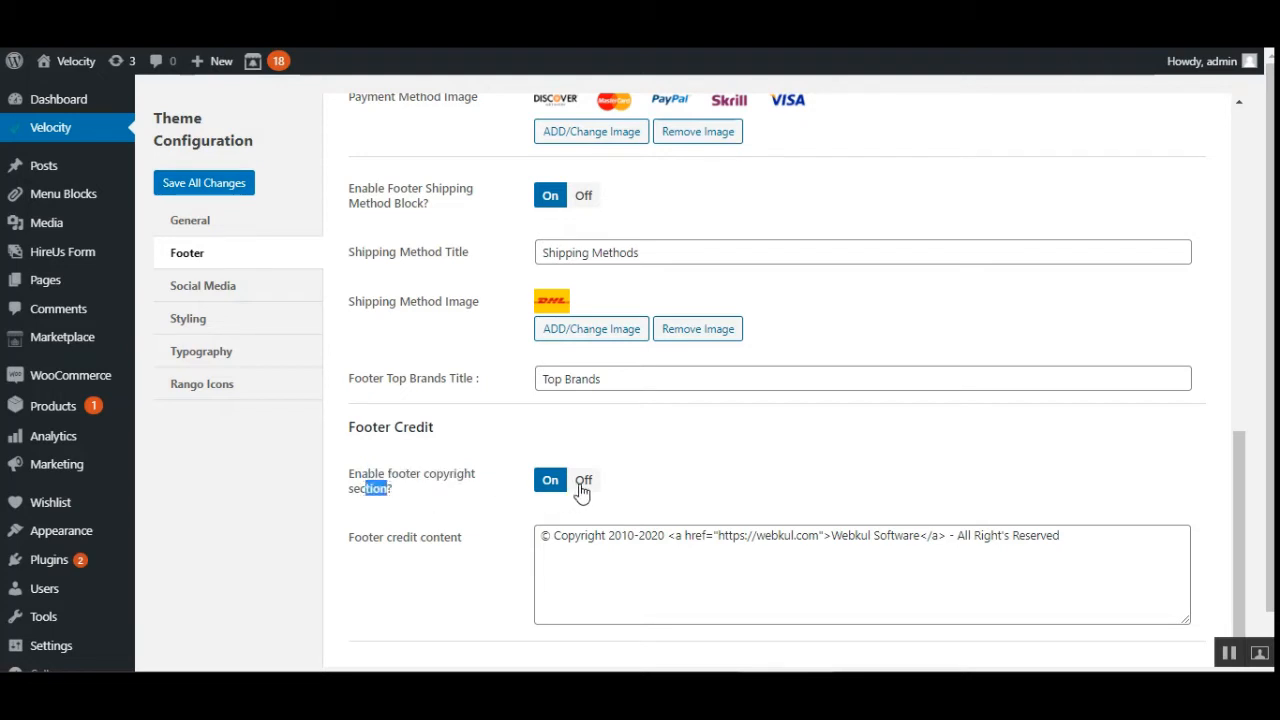
Step: Examine the Footer credit content text and compare it with the copyright line in the storefront footer
{"action": "left_click_drag", "start_coordinate": [362, 537], "coordinate": [466, 537]}
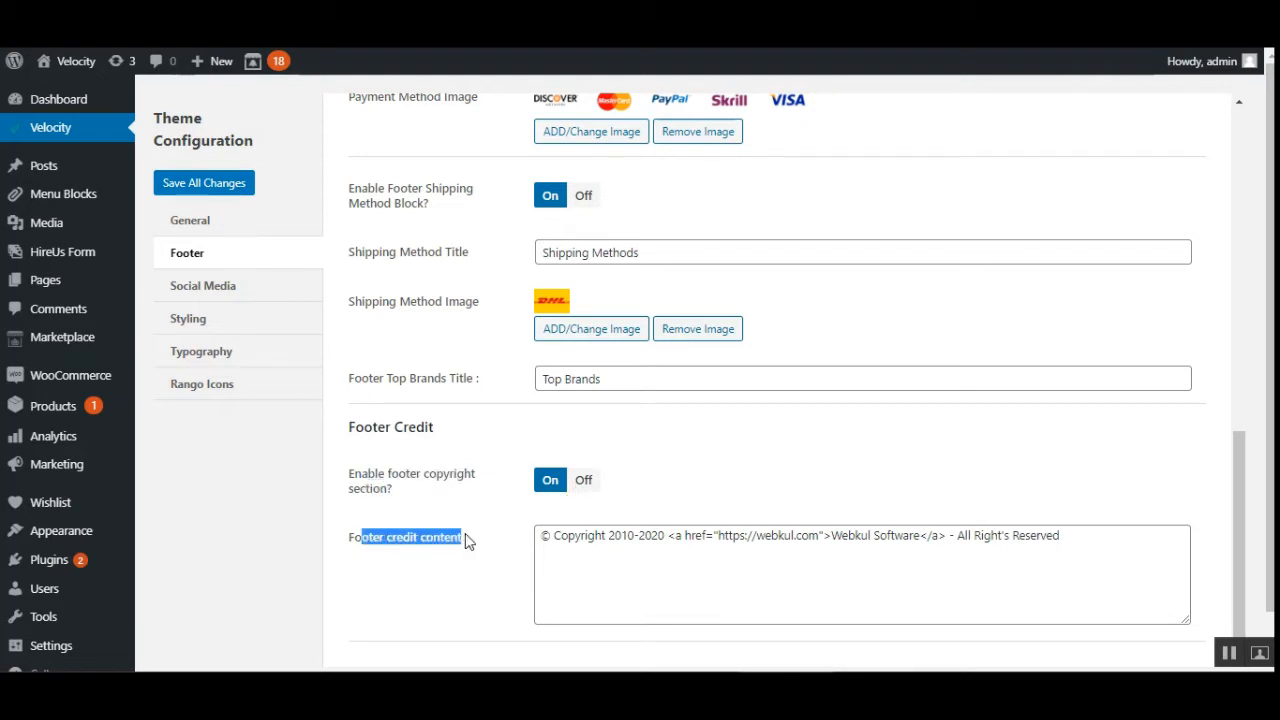
{"action": "left_click", "coordinate": [616, 537]}
{"action": "left_click_drag", "start_coordinate": [575, 539], "coordinate": [712, 548]}
{"action": "left_click", "coordinate": [719, 567]}
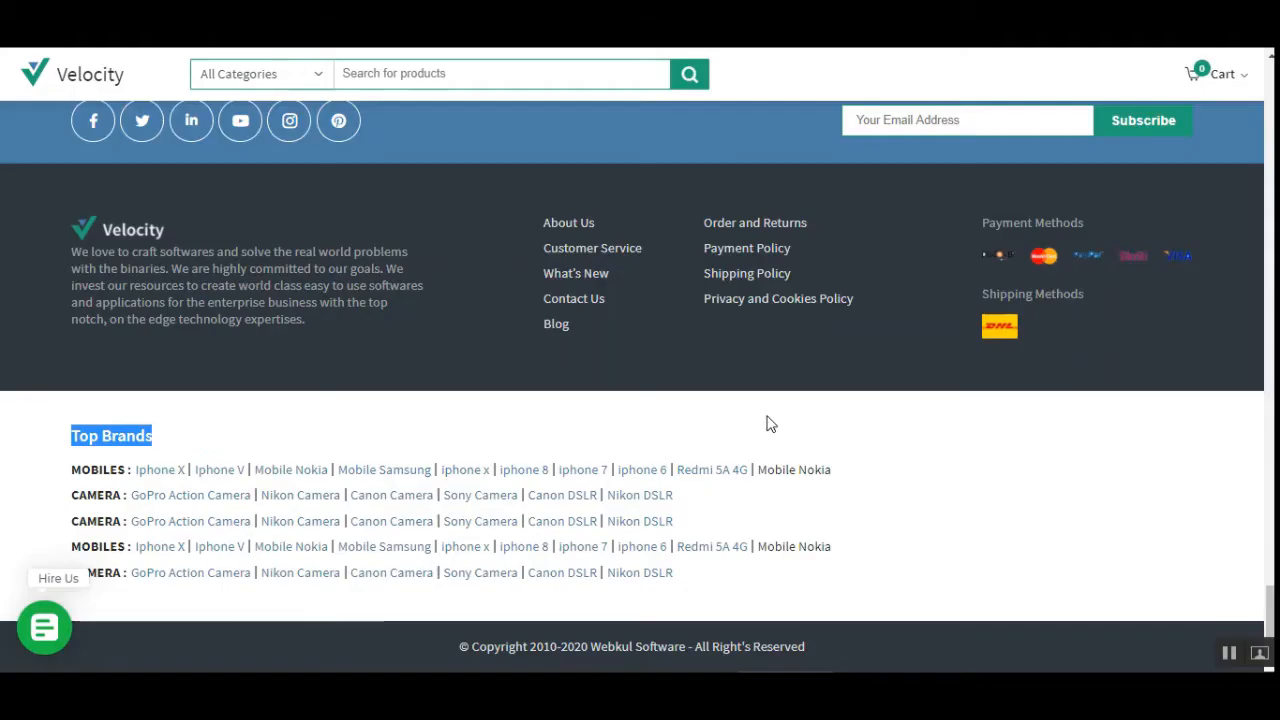
{"action": "left_click", "coordinate": [449, 644]}
{"action": "left_click_drag", "start_coordinate": [449, 644], "coordinate": [834, 650]}
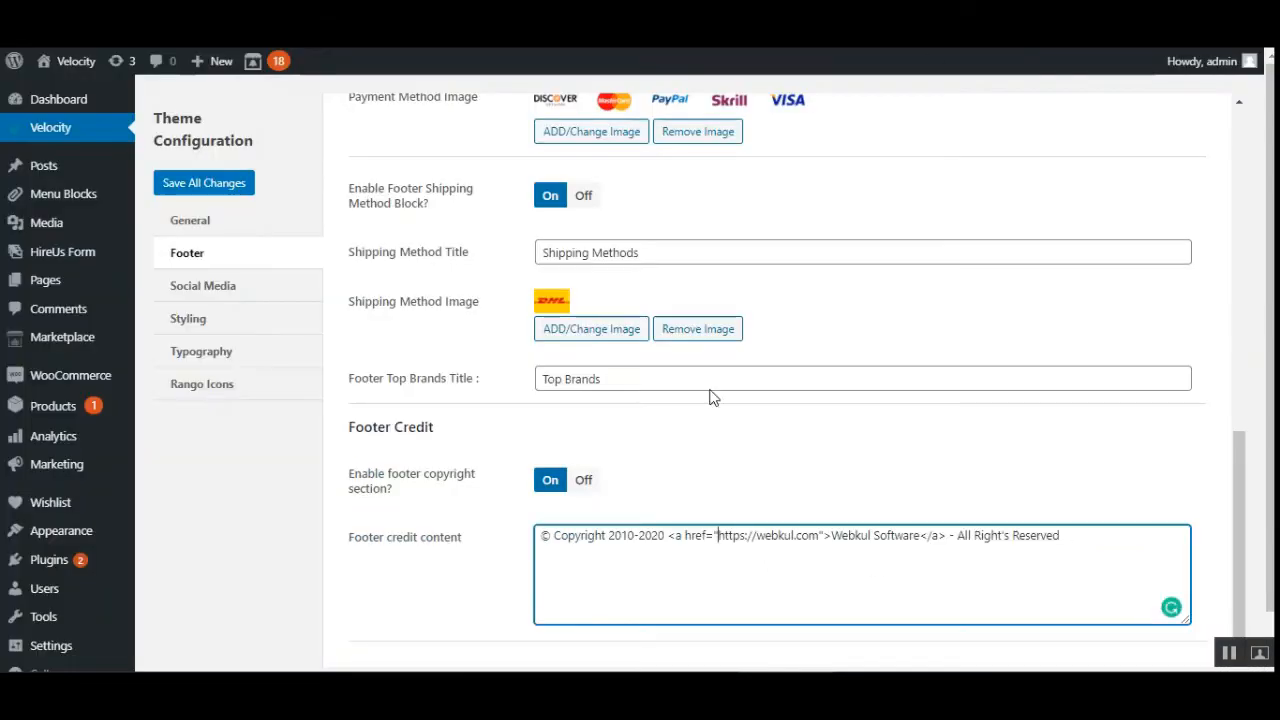
Step: Open the Social Media configuration and review the instruction and its social network URL fields
{"action": "scroll", "coordinate": [409, 374], "scroll_direction": "up", "scroll_amount": 5}
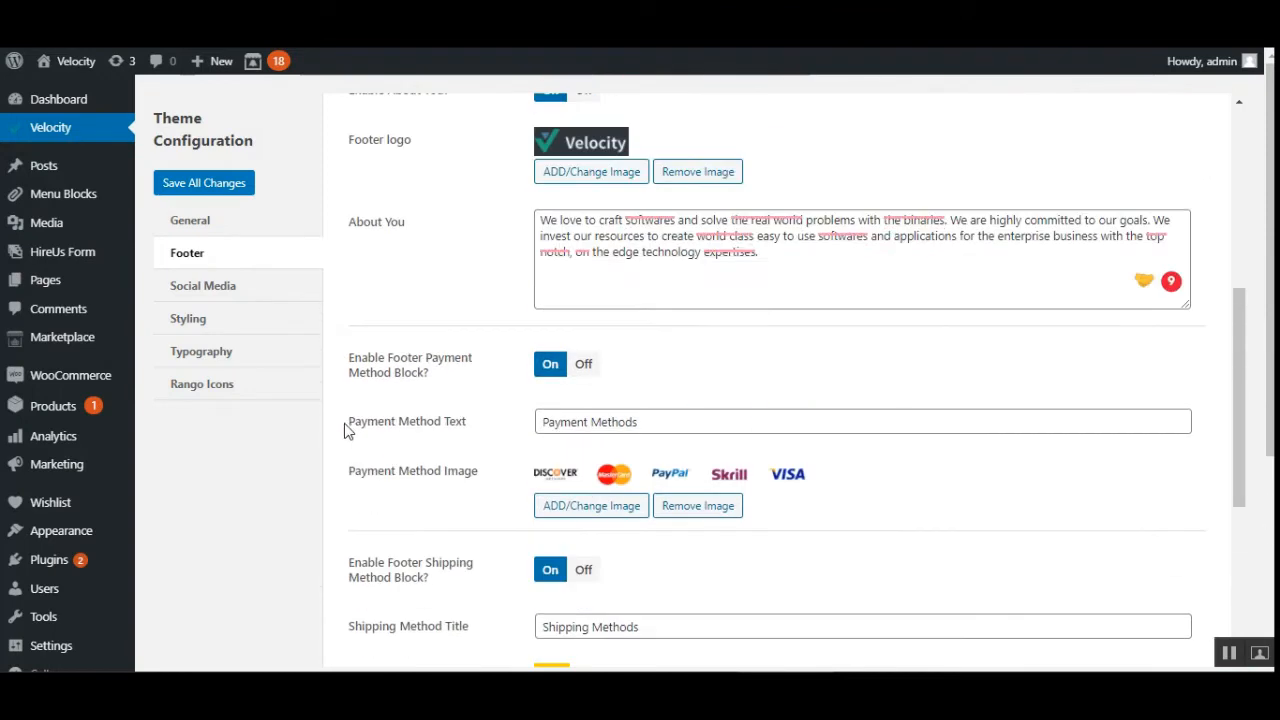
{"action": "left_click", "coordinate": [209, 289]}
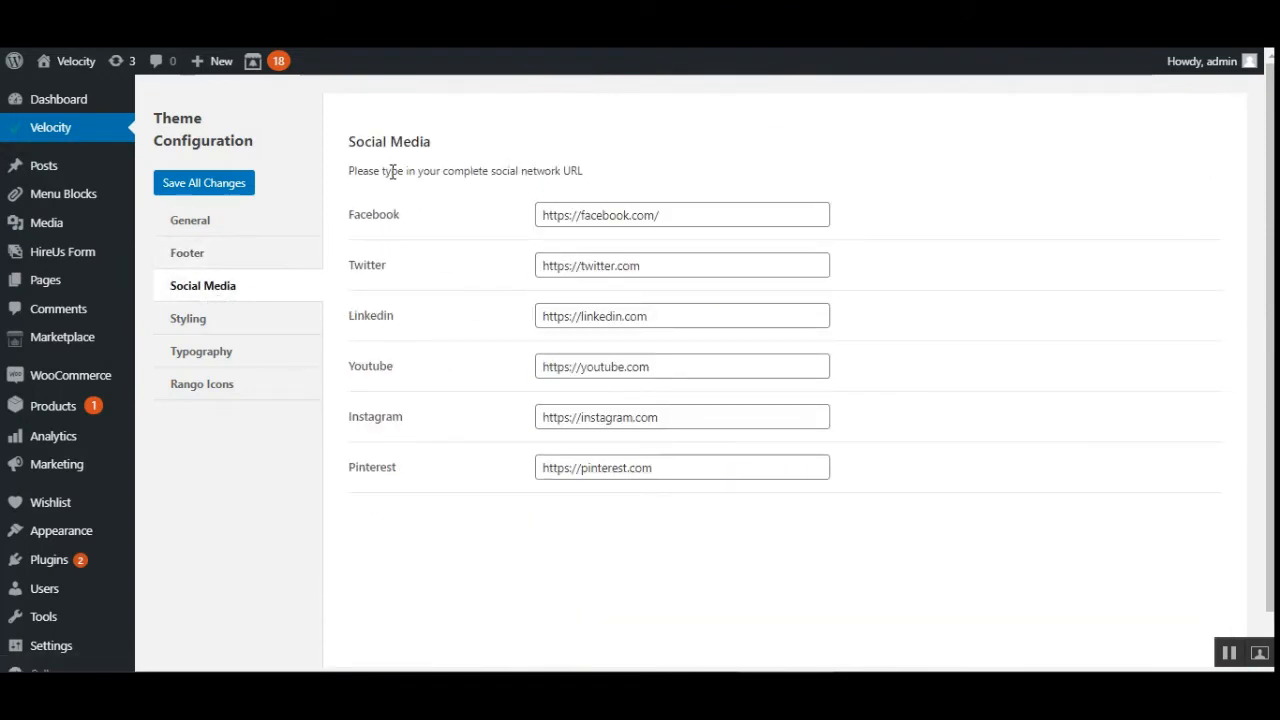
{"action": "left_click_drag", "start_coordinate": [393, 171], "coordinate": [570, 172]}
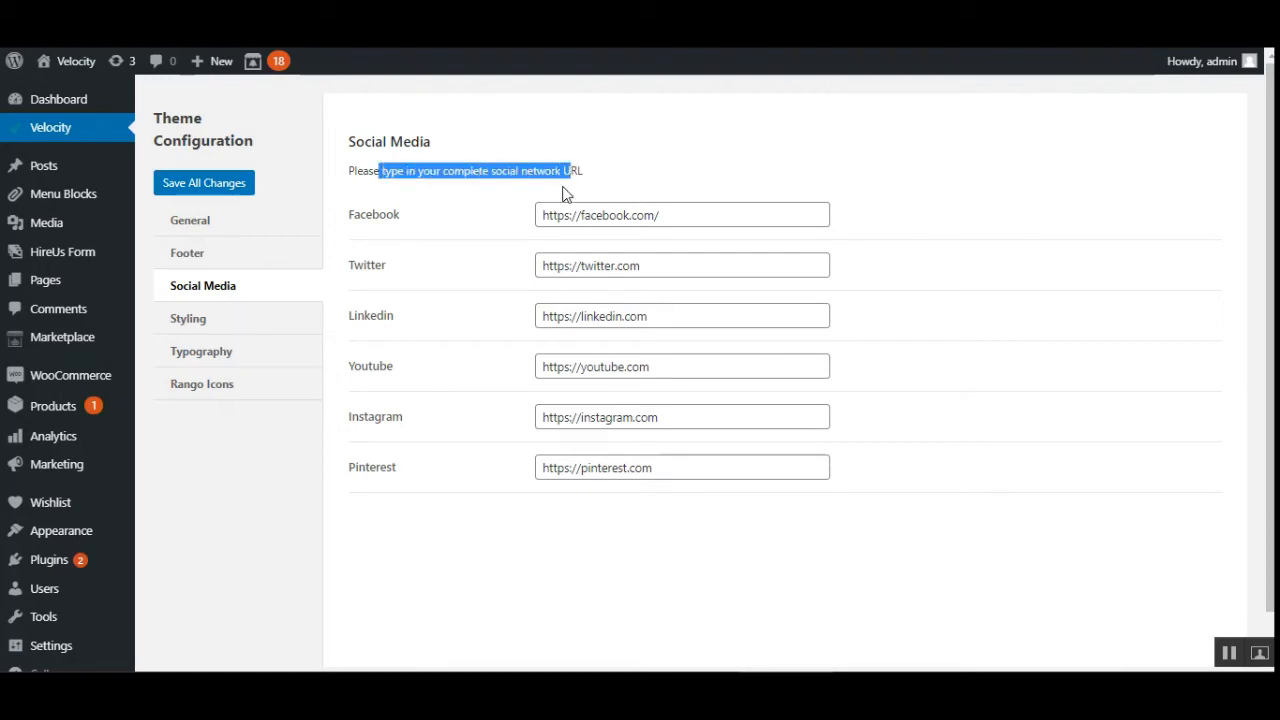
{"action": "left_click", "coordinate": [429, 223]}
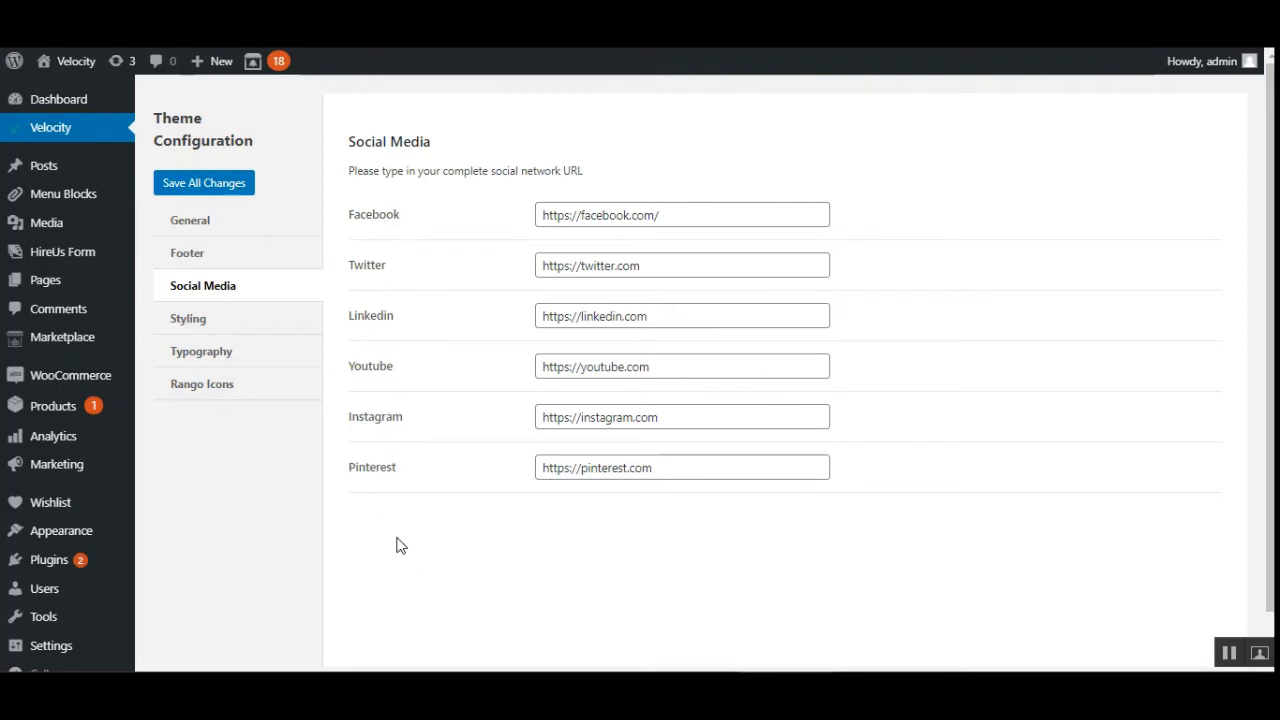
Step: Enable custom color in the Styling configuration and examine the theme color options alongside the storefront's current colors
{"action": "left_click", "coordinate": [222, 330]}
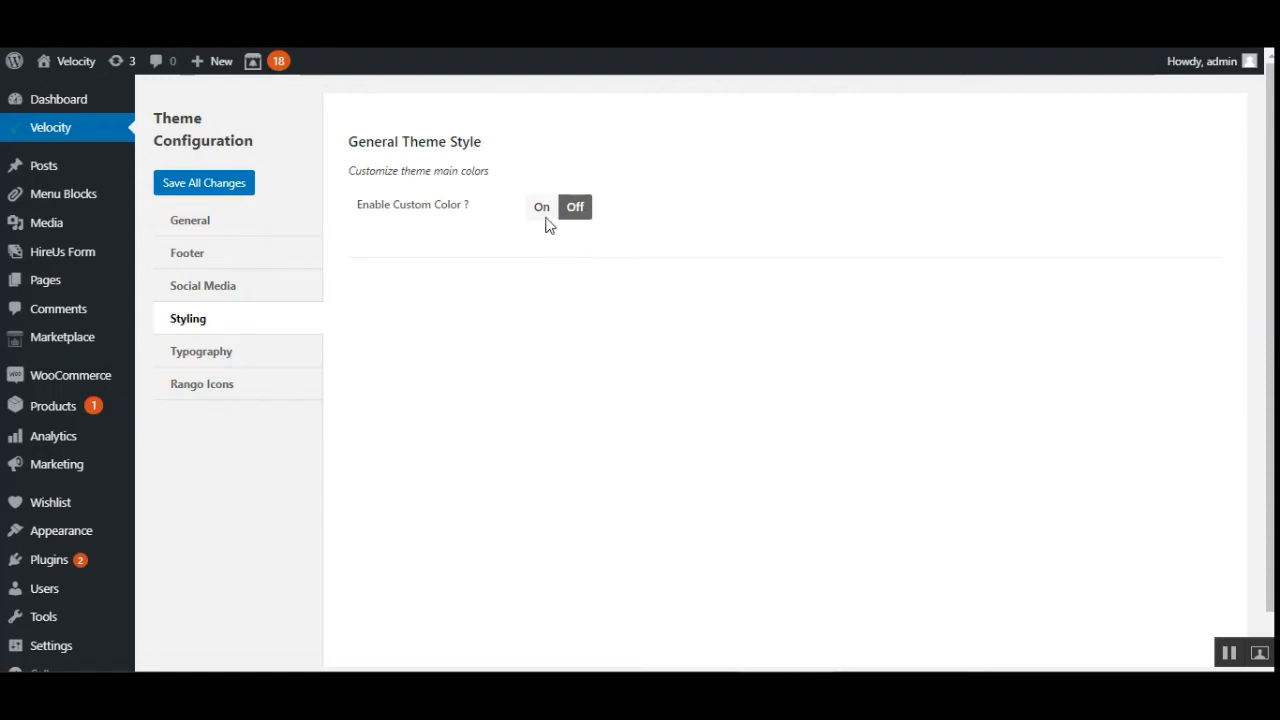
{"action": "left_click_drag", "start_coordinate": [368, 170], "coordinate": [479, 172]}
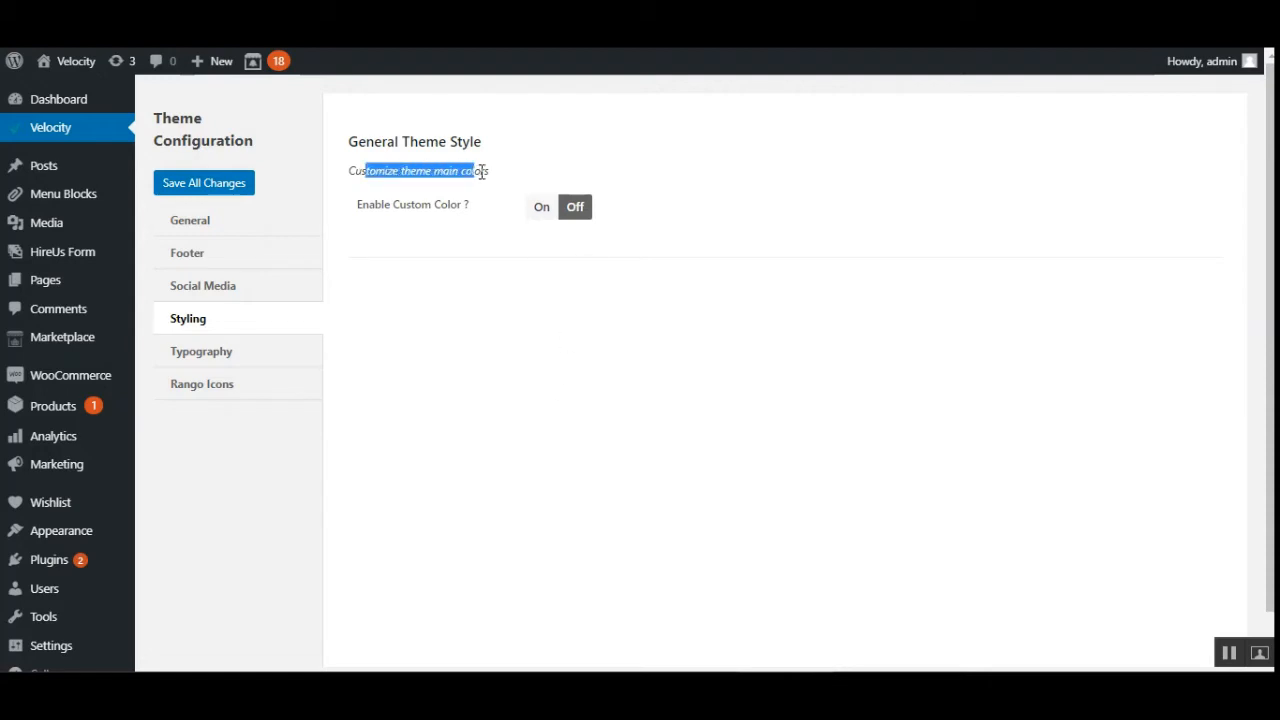
{"action": "left_click", "coordinate": [540, 212]}
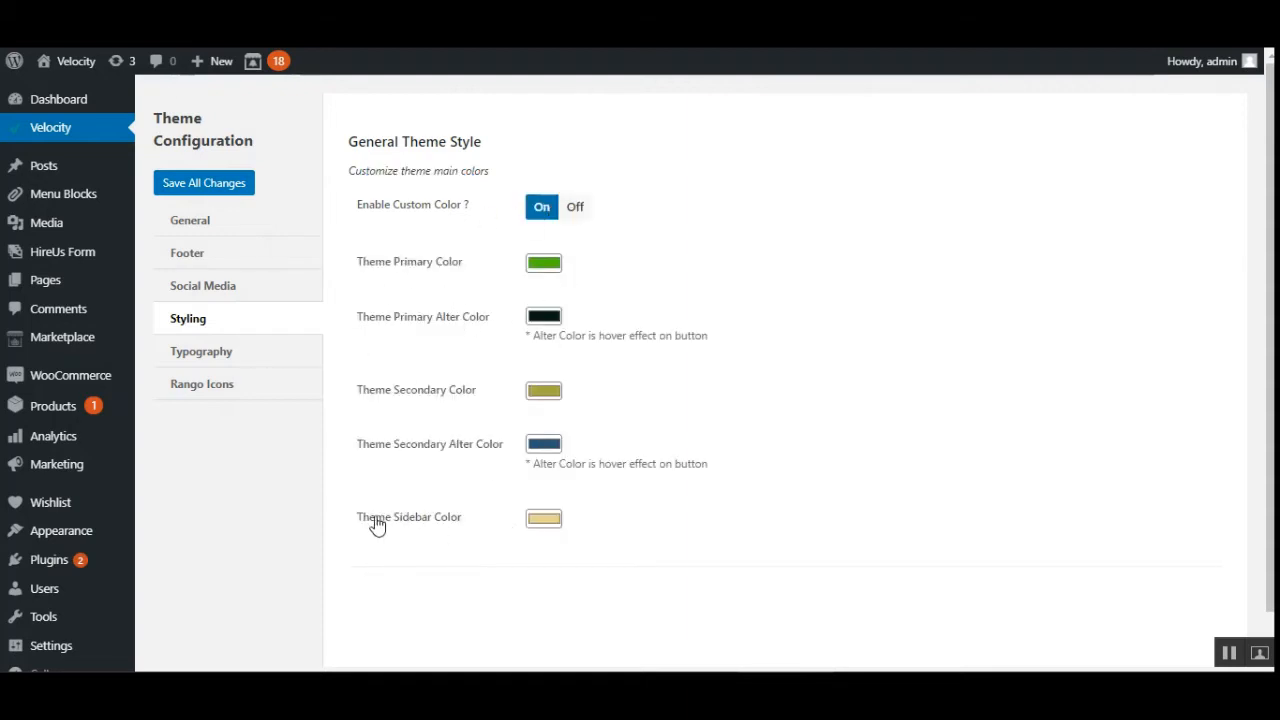
{"action": "left_click_drag", "start_coordinate": [375, 524], "coordinate": [449, 526]}
{"action": "left_click_drag", "start_coordinate": [375, 447], "coordinate": [500, 452]}
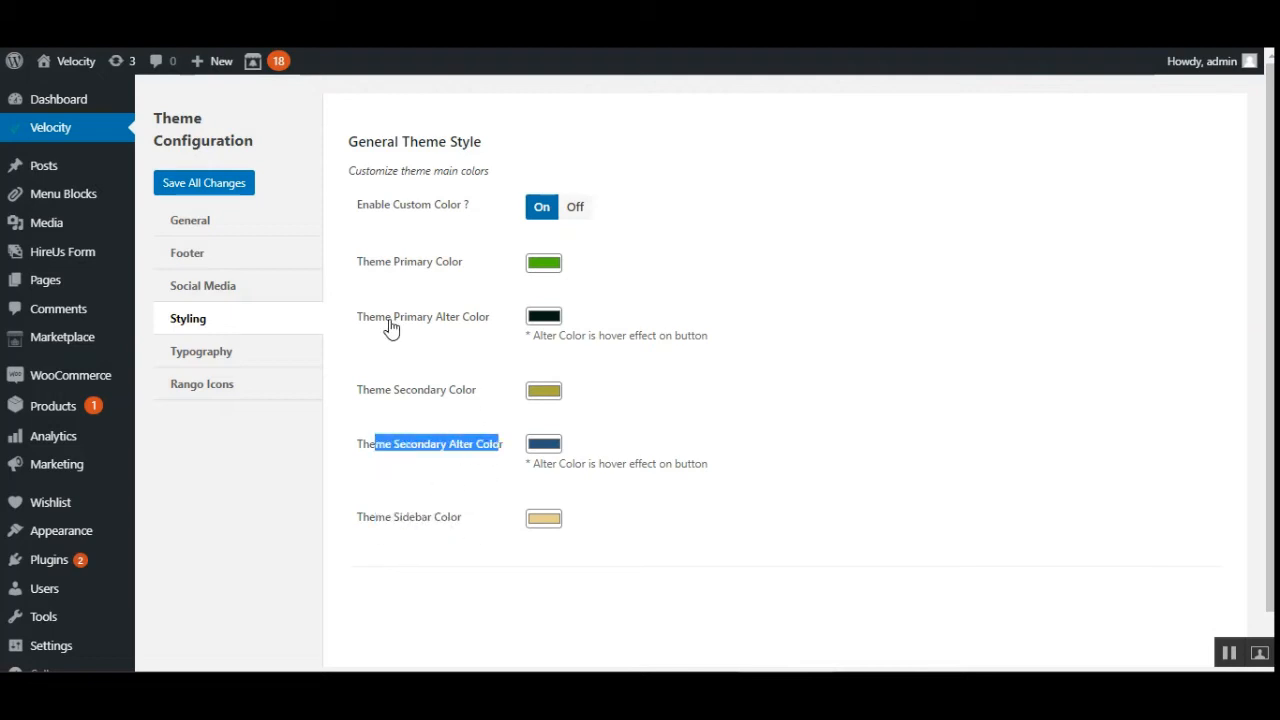
{"action": "left_click_drag", "start_coordinate": [385, 318], "coordinate": [472, 330]}
{"action": "left_click_drag", "start_coordinate": [374, 262], "coordinate": [436, 264]}
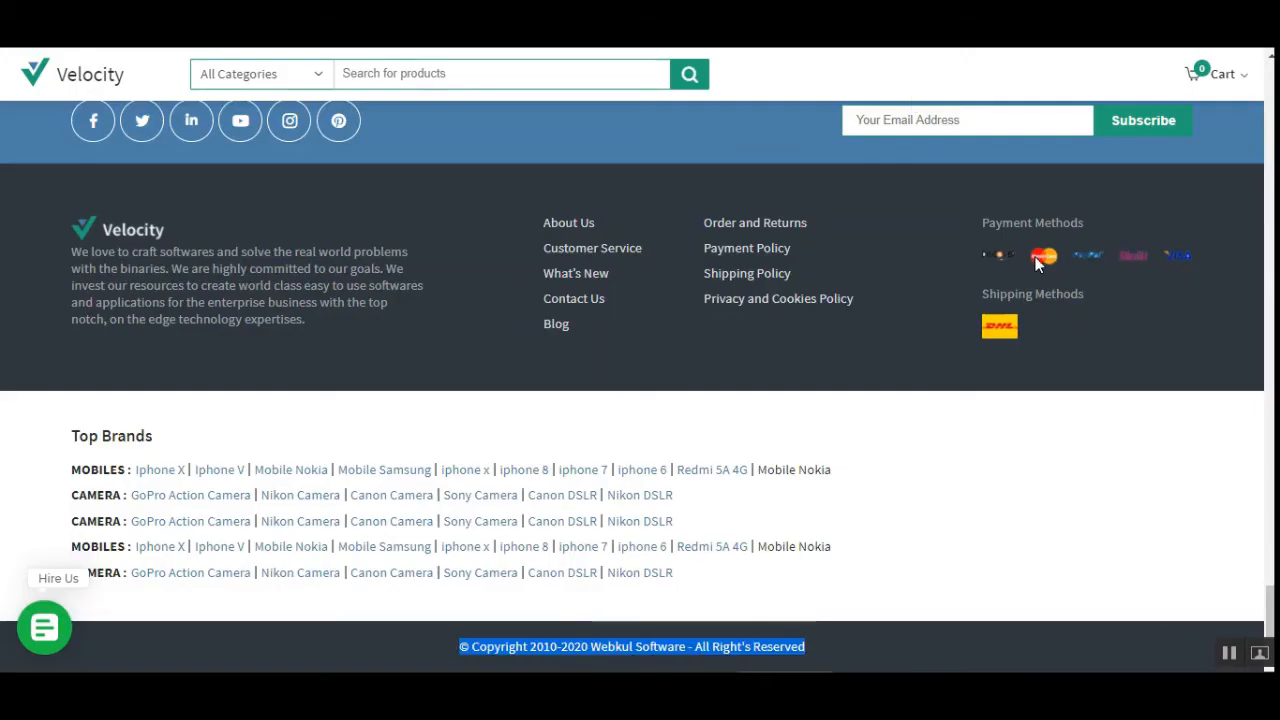
{"action": "scroll", "coordinate": [570, 400], "scroll_direction": "up", "scroll_amount": 4}
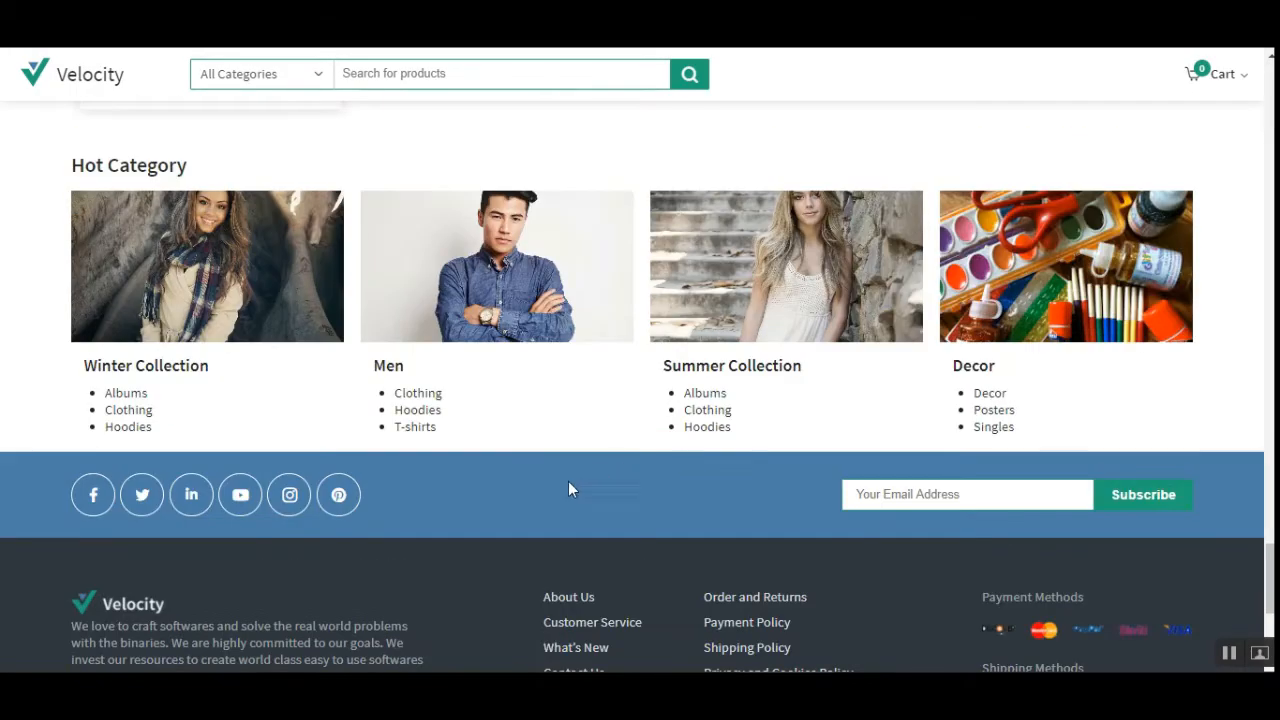
{"action": "scroll", "coordinate": [581, 505], "scroll_direction": "up", "scroll_amount": 15}
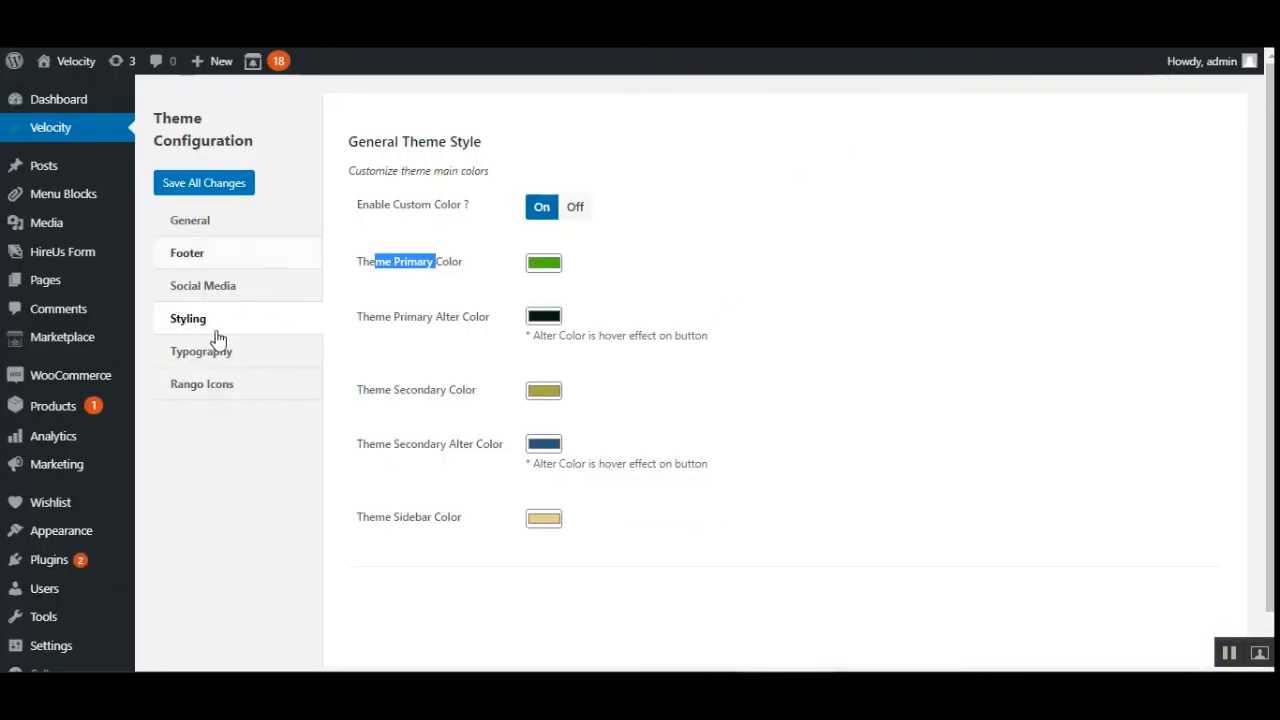
Step: Turn custom color off and view the Additional Script(JS) setting in the Typography configuration
{"action": "left_click", "coordinate": [575, 210]}
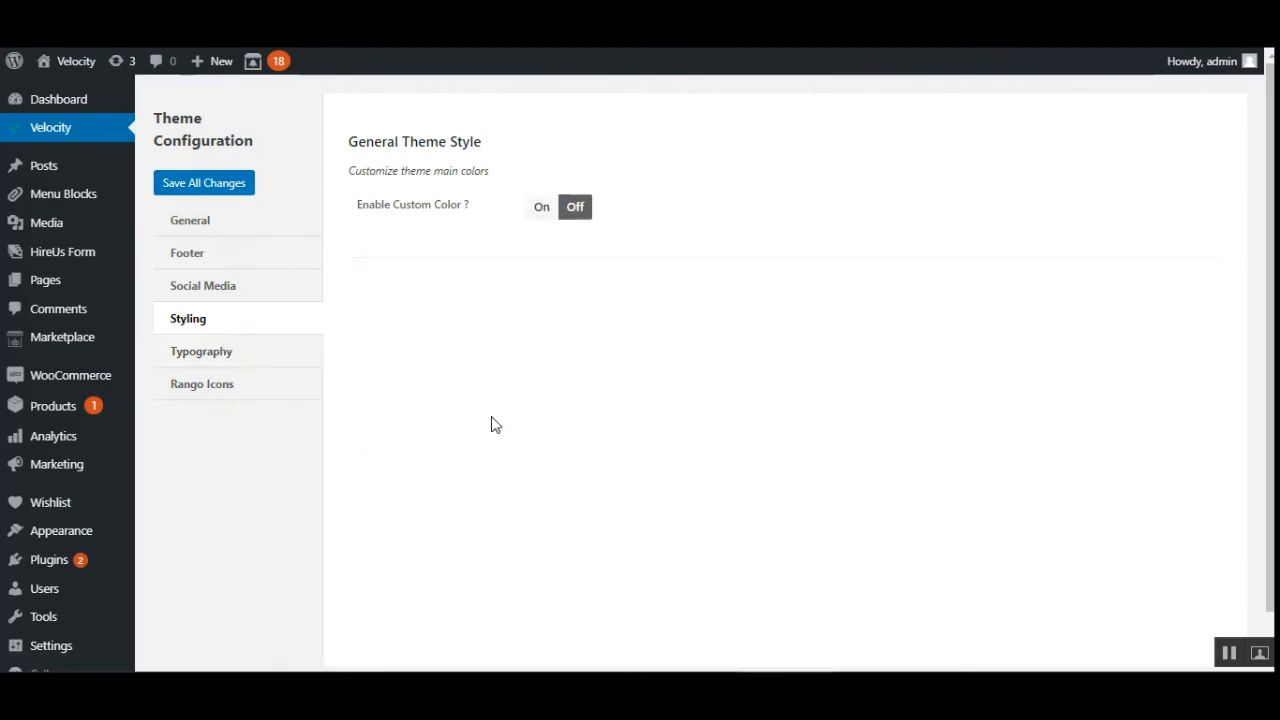
{"action": "left_click", "coordinate": [232, 358]}
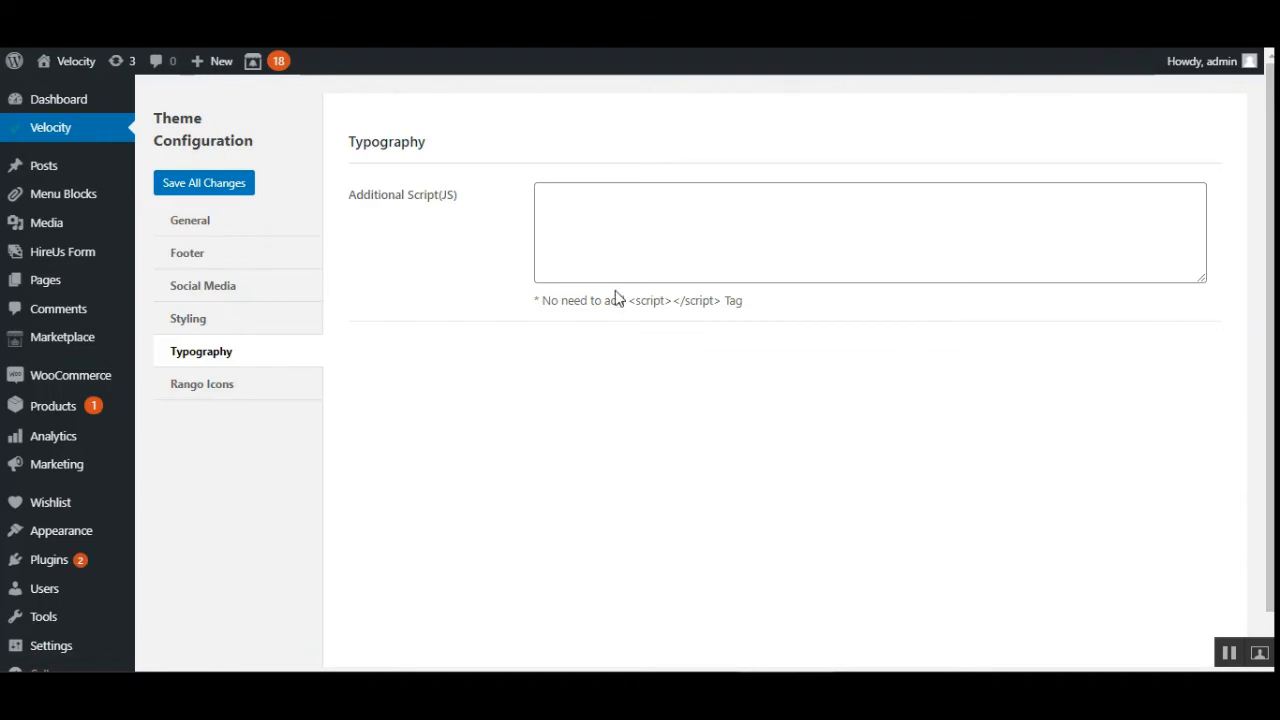
Step: Enable custom color in the Styling configuration with an orange-red Theme Primary Color, and save the changes
{"action": "left_click", "coordinate": [189, 322]}
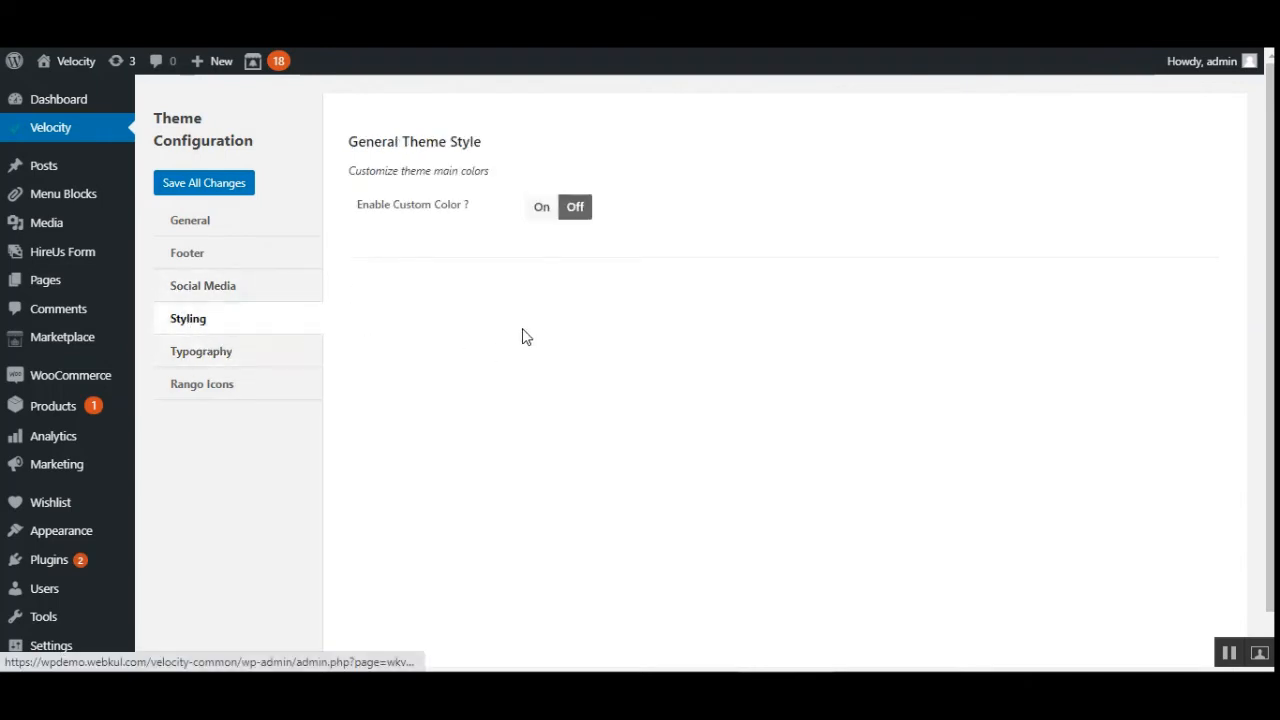
{"action": "left_click", "coordinate": [543, 212]}
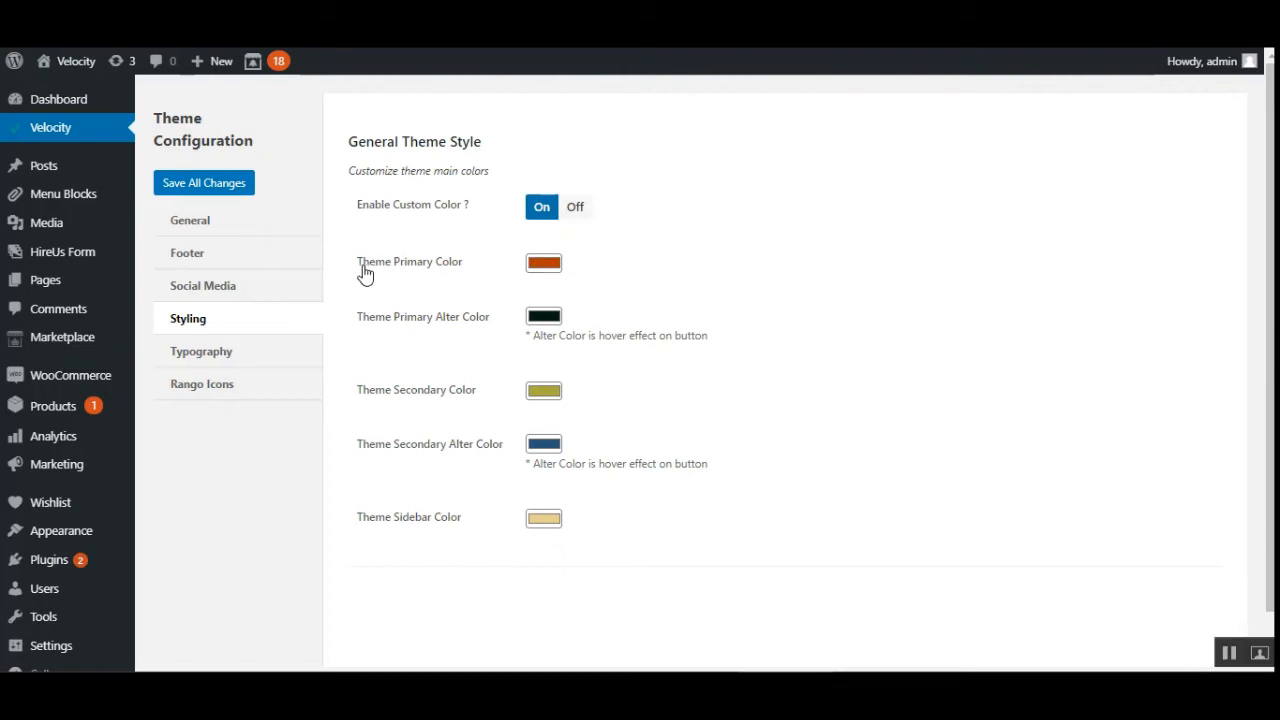
{"action": "left_click_drag", "start_coordinate": [360, 263], "coordinate": [460, 265]}
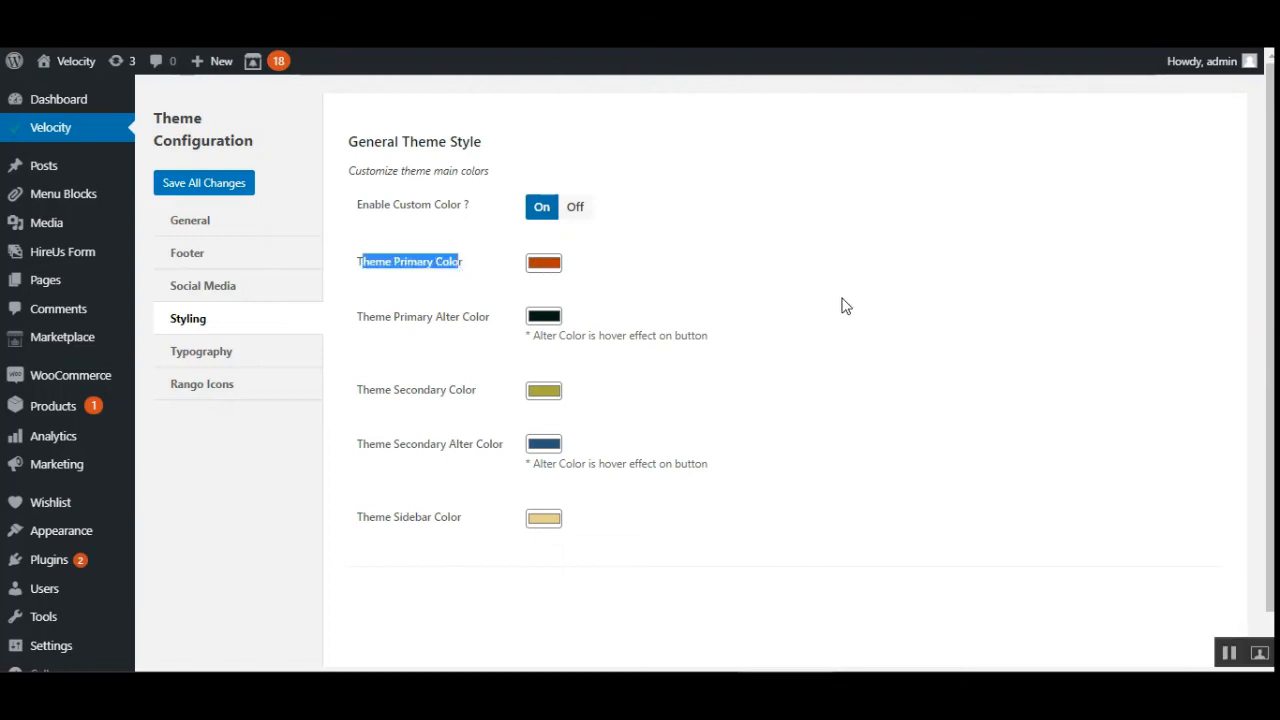
{"action": "scroll", "coordinate": [400, 300], "scroll_direction": "down", "scroll_amount": 1}
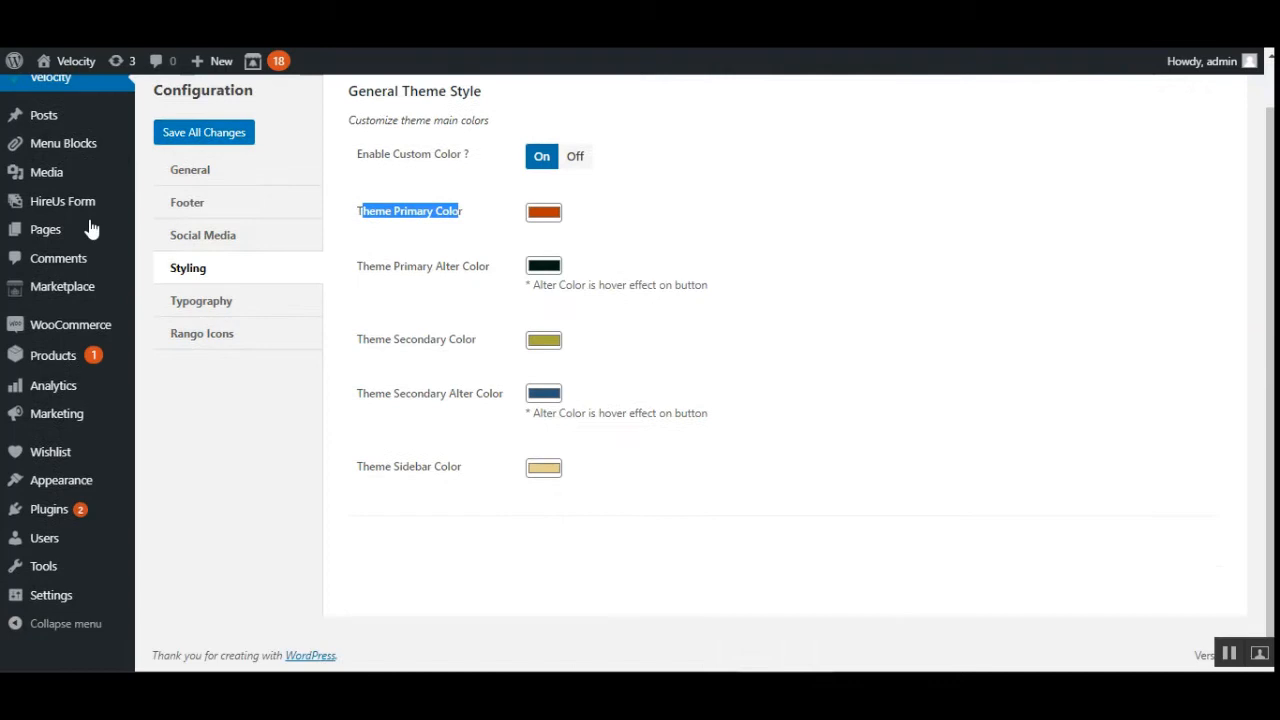
{"action": "left_click", "coordinate": [204, 137]}
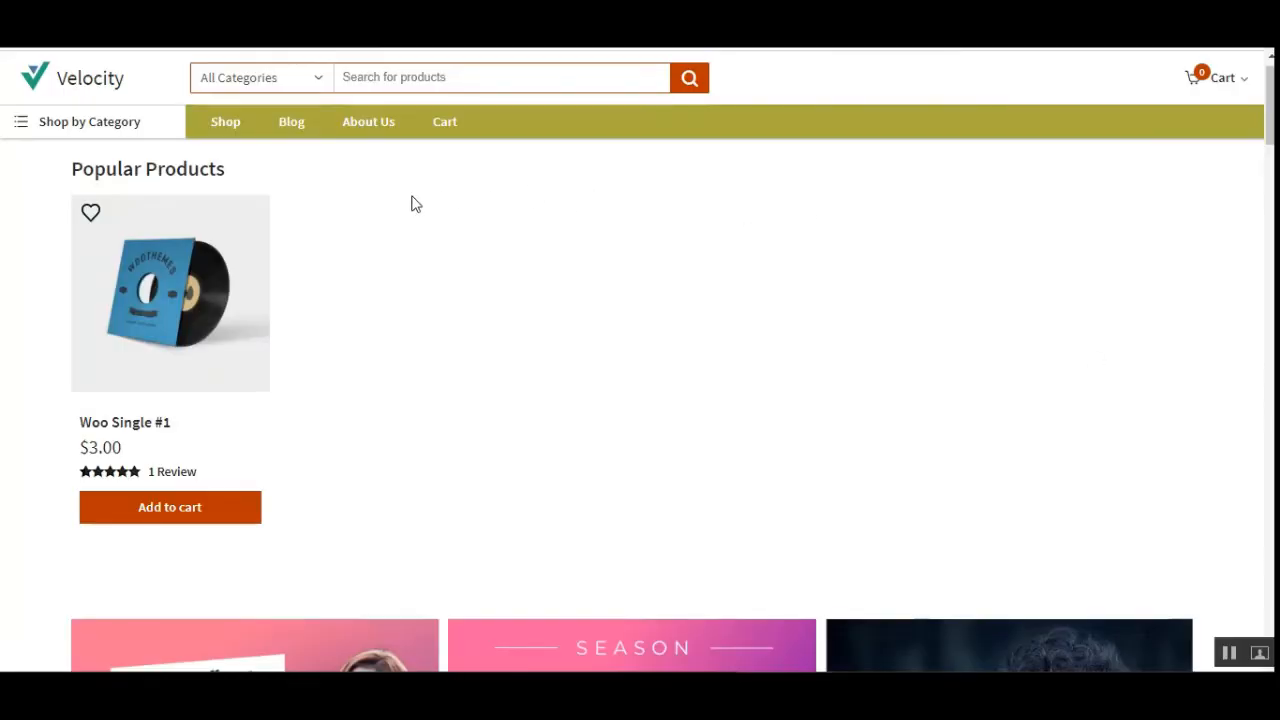
Step: Examine the custom theme colors on the storefront's header, navigation bar, Add to cart buttons and lower page sections
{"action": "left_click_drag", "start_coordinate": [1270, 130], "coordinate": [1270, 120]}
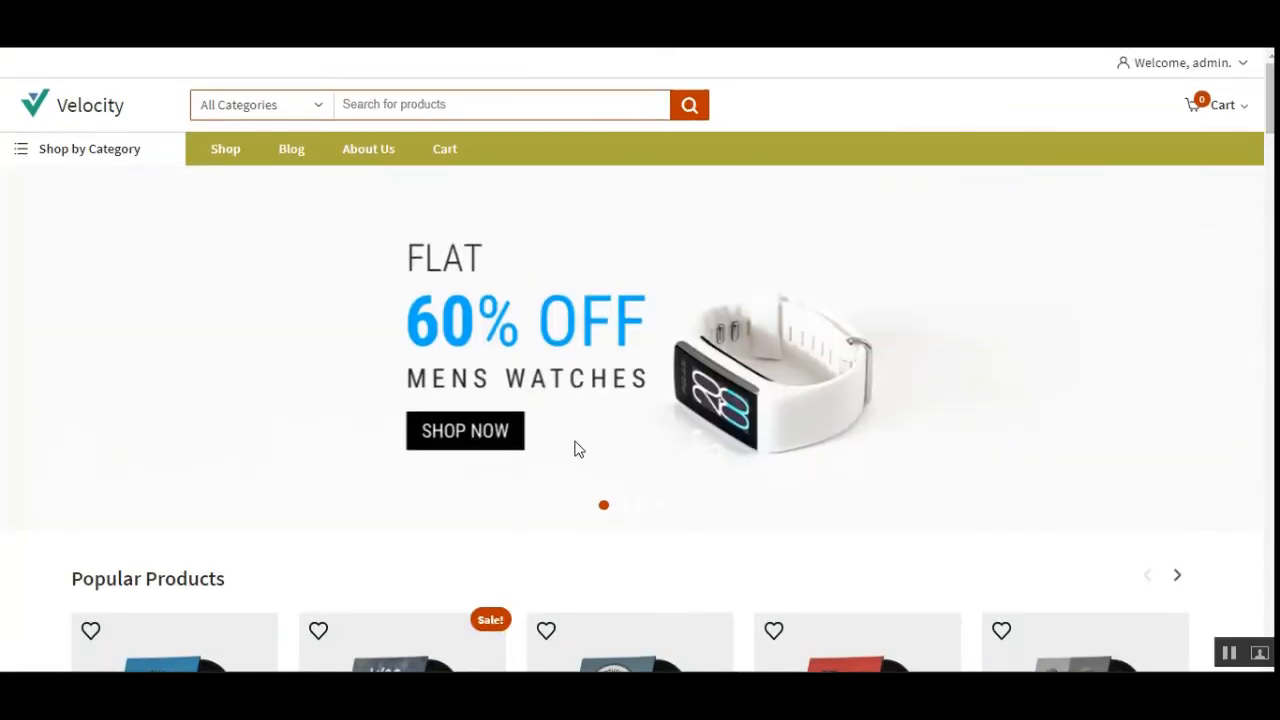
{"action": "scroll", "coordinate": [577, 449], "scroll_direction": "down", "scroll_amount": 6}
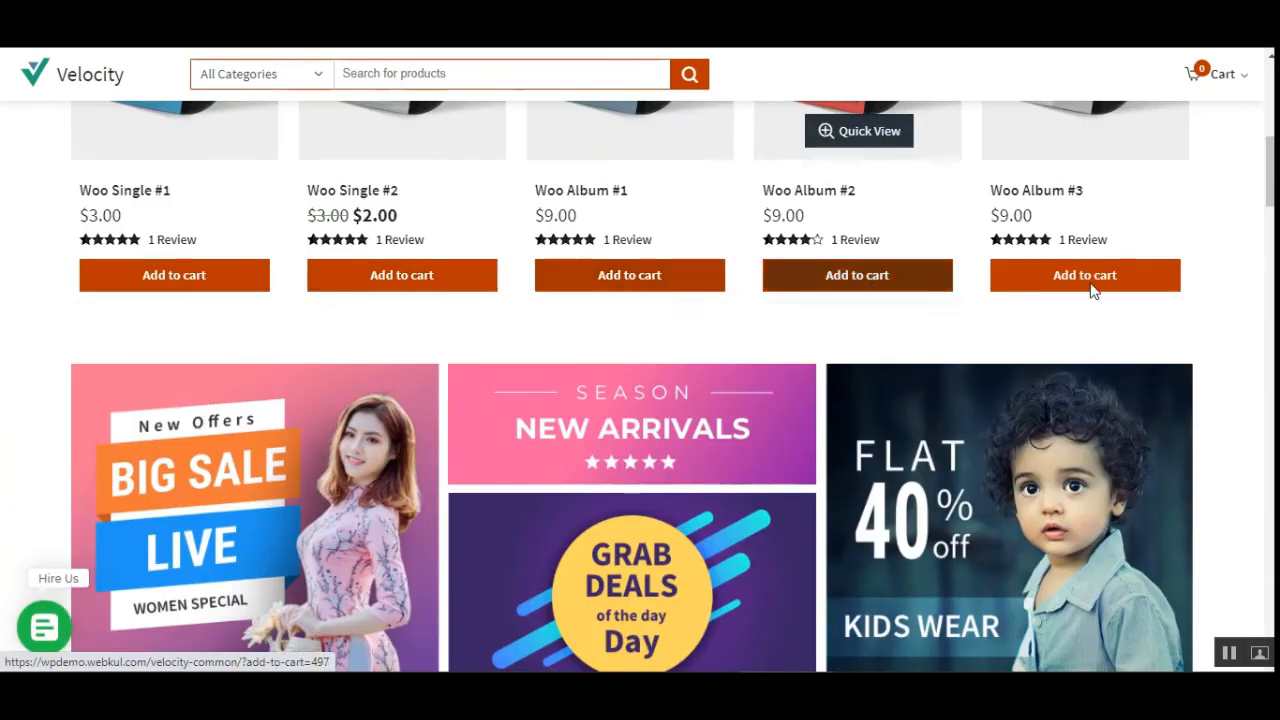
{"action": "scroll", "coordinate": [797, 443], "scroll_direction": "down", "scroll_amount": 3}
{"action": "left_click_drag", "start_coordinate": [1270, 192], "coordinate": [1269, 581]}
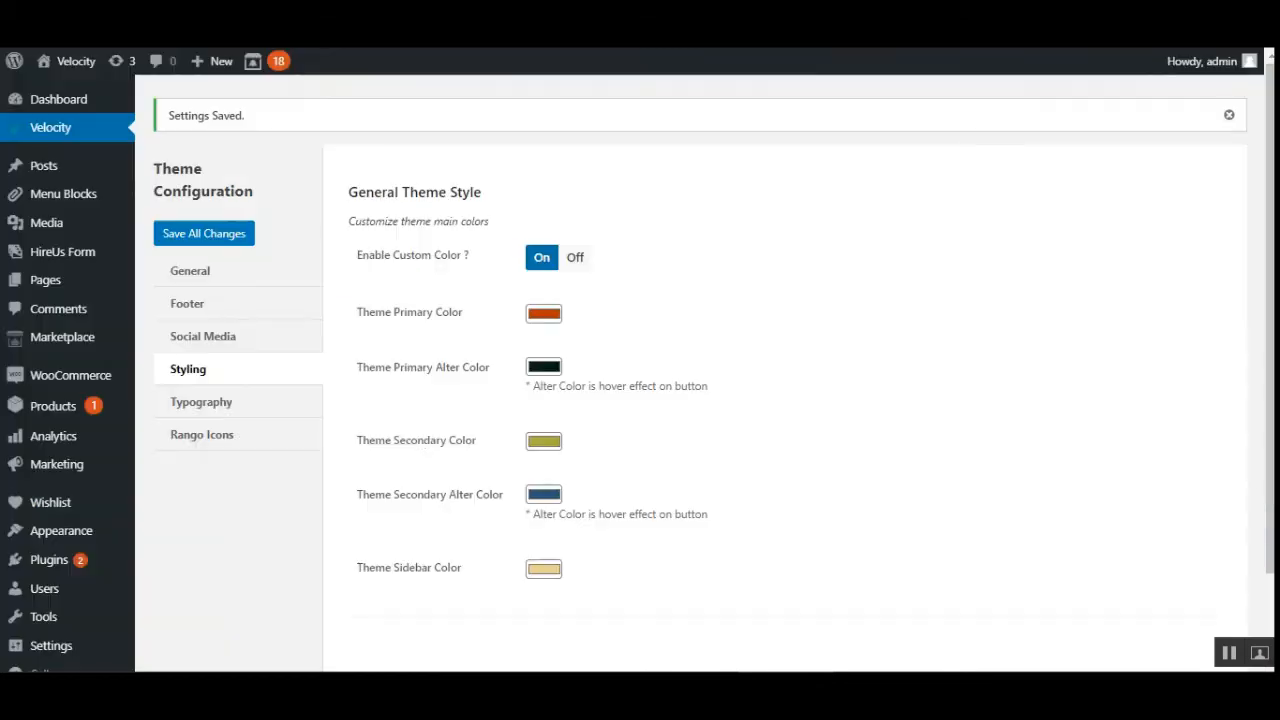
Step: Set the Theme Secondary Color to RGB 64, 62, 172, save the changes, and check the result on the storefront
{"action": "left_click", "coordinate": [548, 443]}
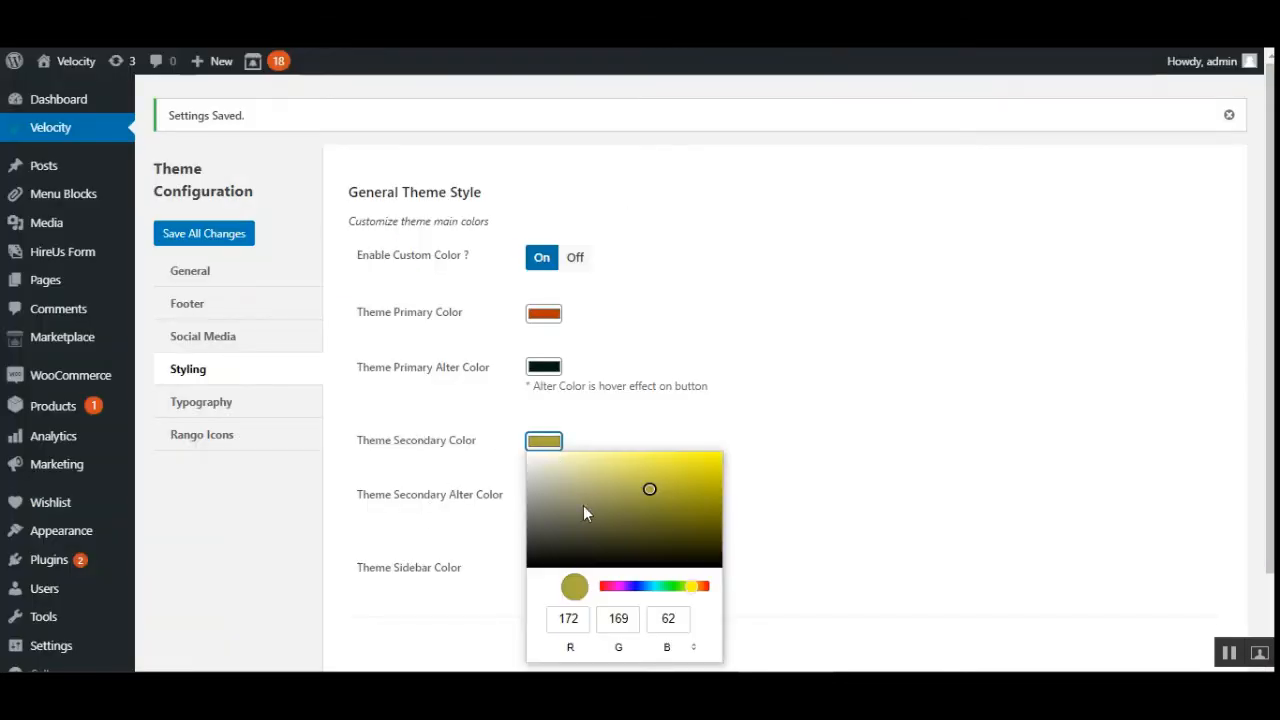
{"action": "left_click", "coordinate": [637, 587]}
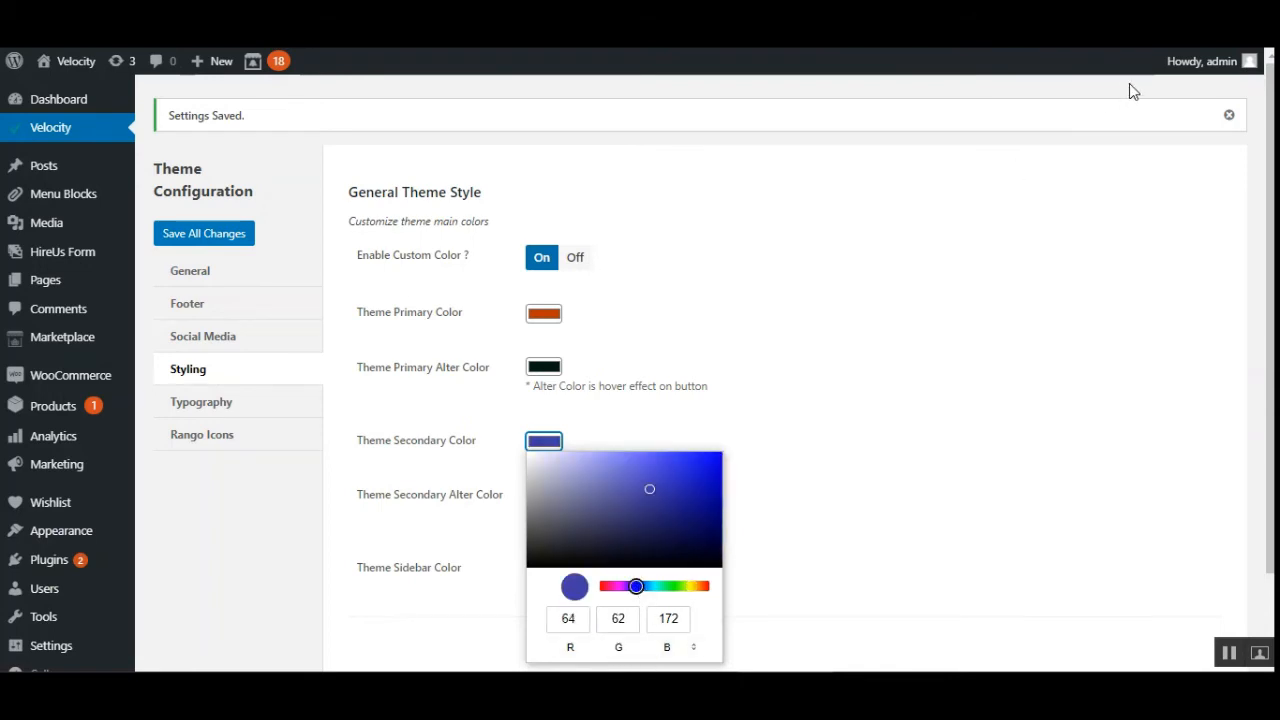
{"action": "left_click", "coordinate": [240, 237]}
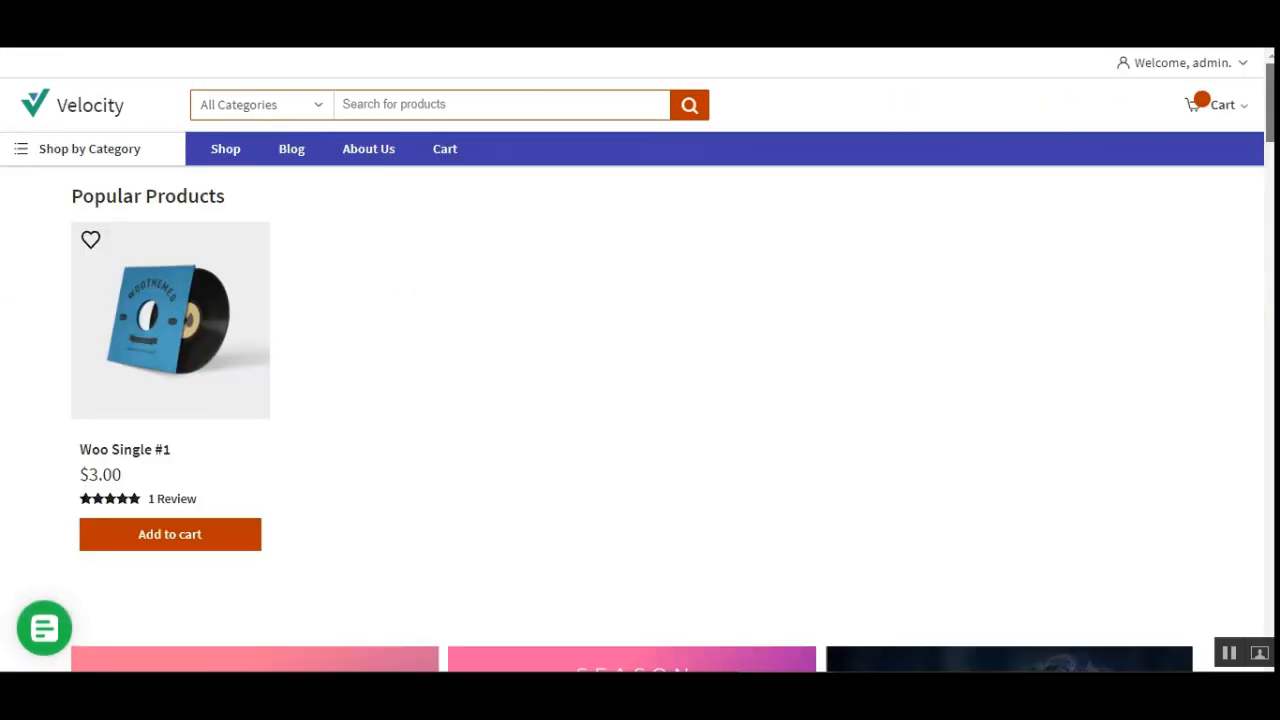
{"action": "left_click_drag", "start_coordinate": [1270, 100], "coordinate": [1270, 620]}
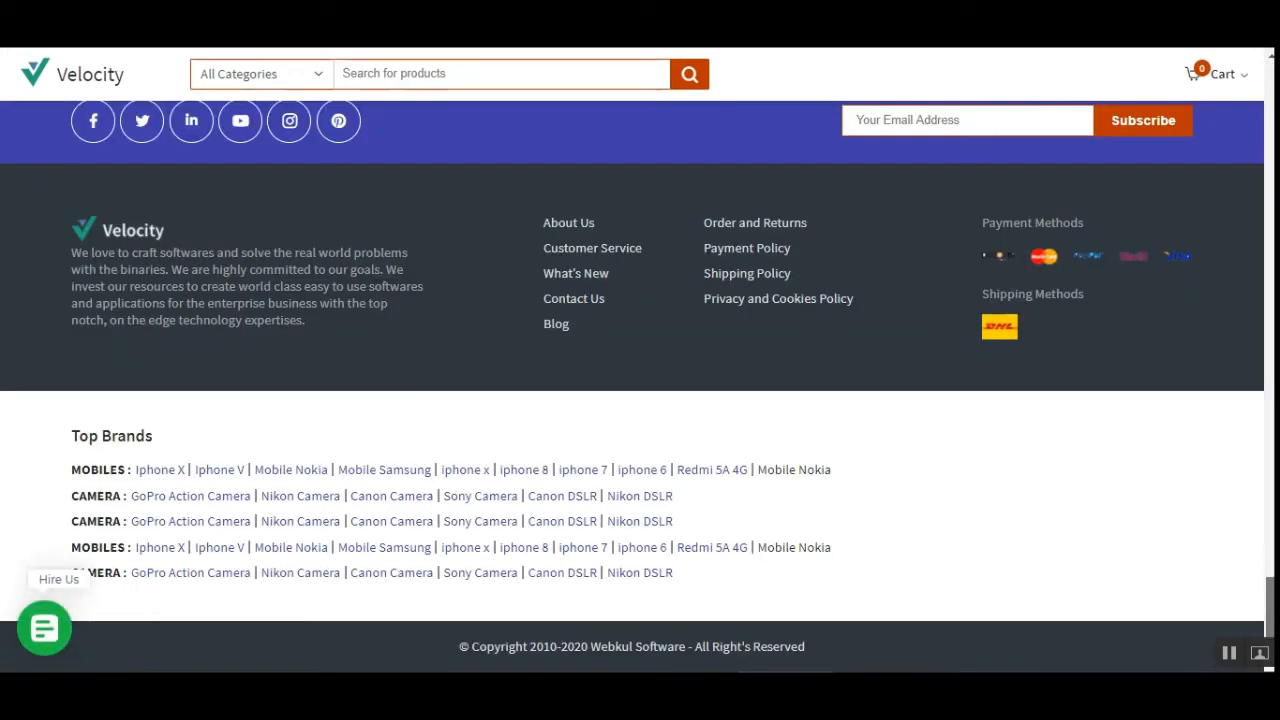
{"action": "scroll", "coordinate": [745, 425], "scroll_direction": "up", "scroll_amount": 3}
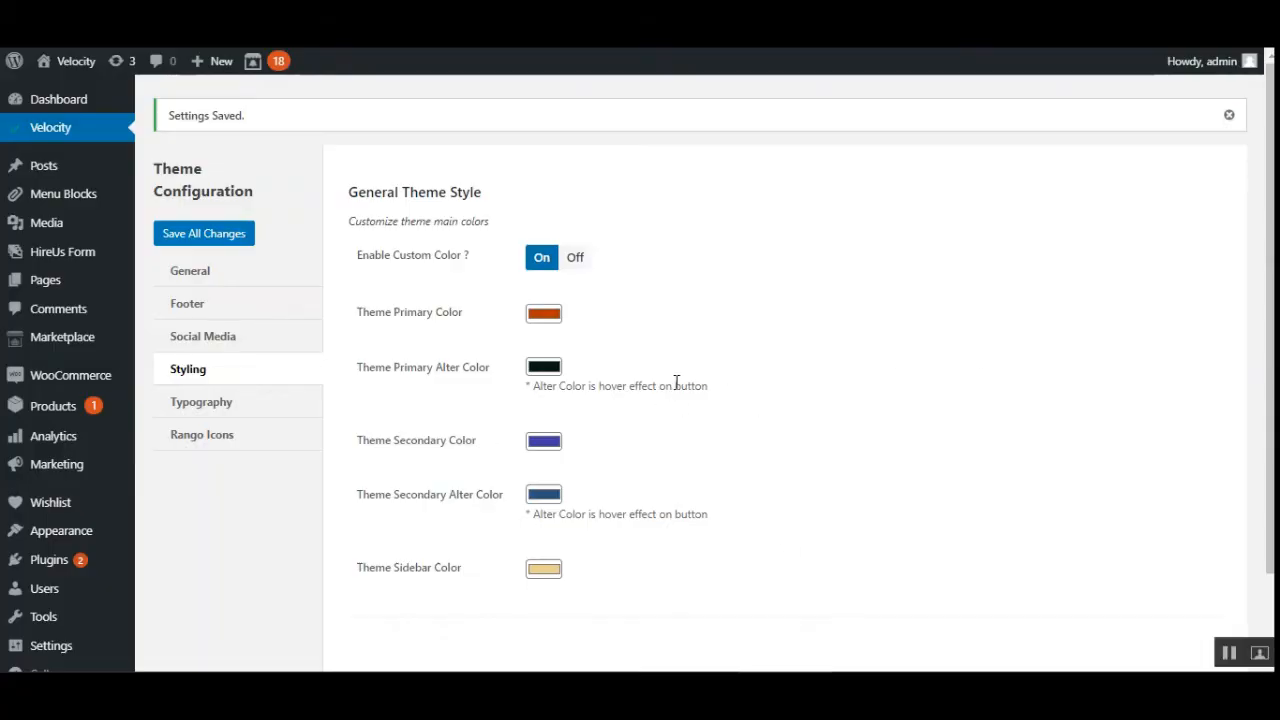
Step: View the Additional Script(JS) setting in the Typography configuration and examine the available icons in the Rango Icons configuration
{"action": "left_click", "coordinate": [244, 405]}
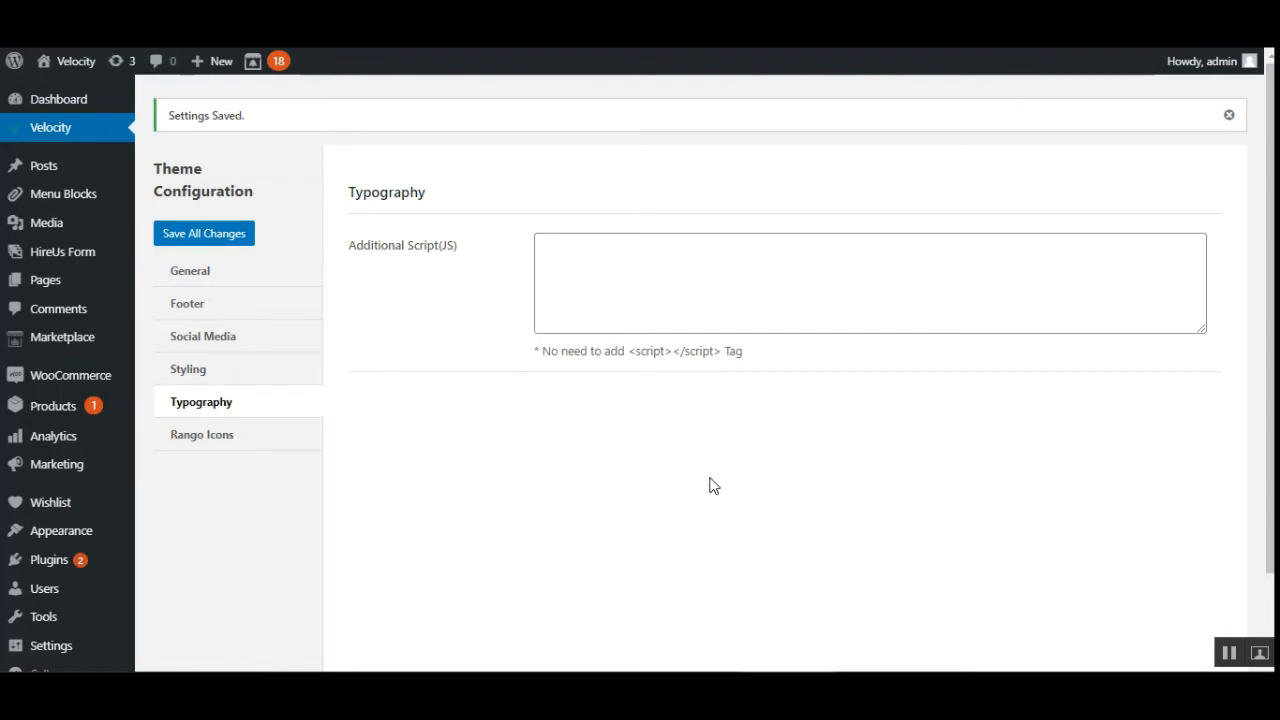
{"action": "left_click", "coordinate": [676, 276]}
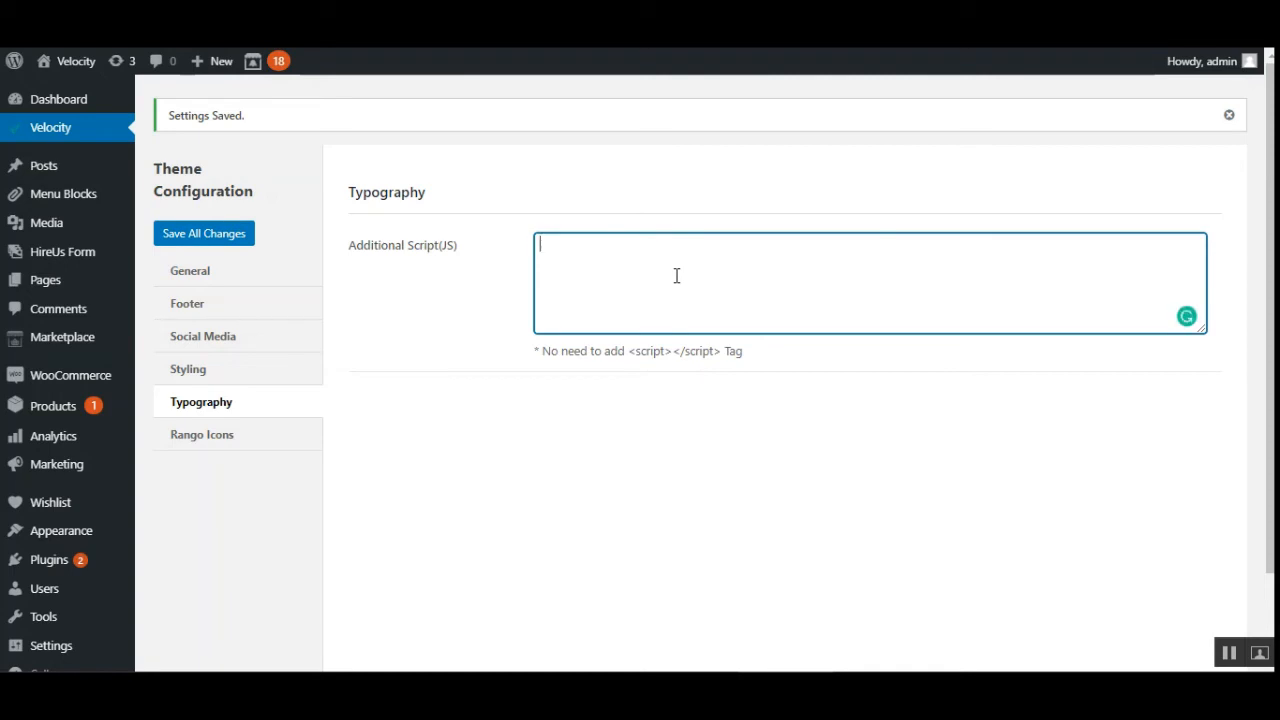
{"action": "left_click", "coordinate": [218, 440]}
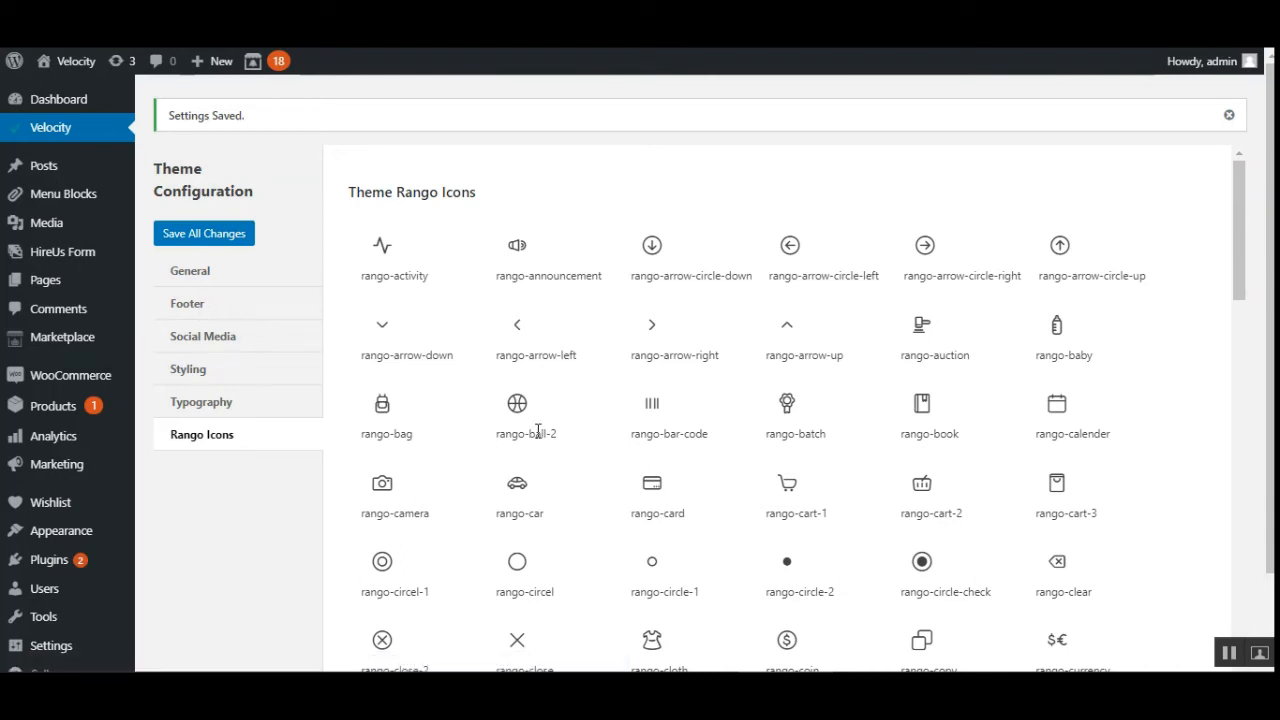
{"action": "scroll", "coordinate": [700, 480], "scroll_direction": "down", "scroll_amount": 3}
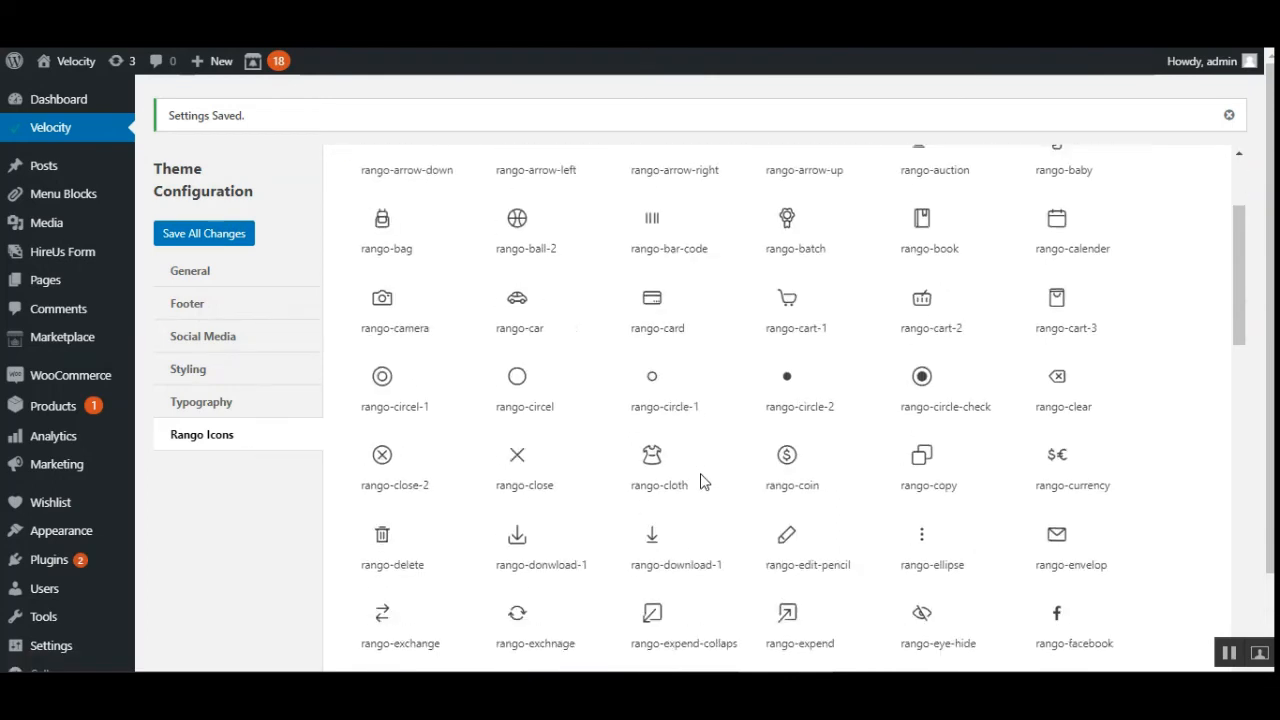
{"action": "scroll", "coordinate": [700, 485], "scroll_direction": "up", "scroll_amount": 3}
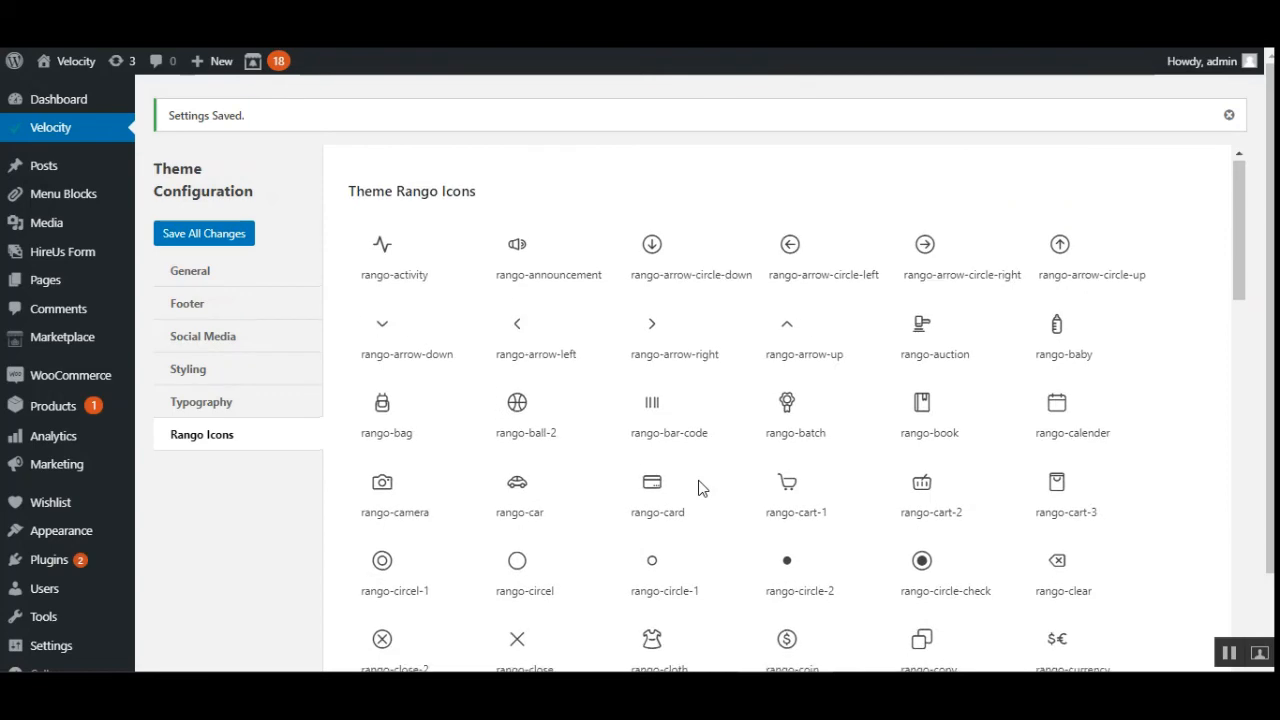
{"action": "scroll", "coordinate": [700, 486], "scroll_direction": "down", "scroll_amount": 3}
{"action": "scroll", "coordinate": [700, 488], "scroll_direction": "up", "scroll_amount": 3}
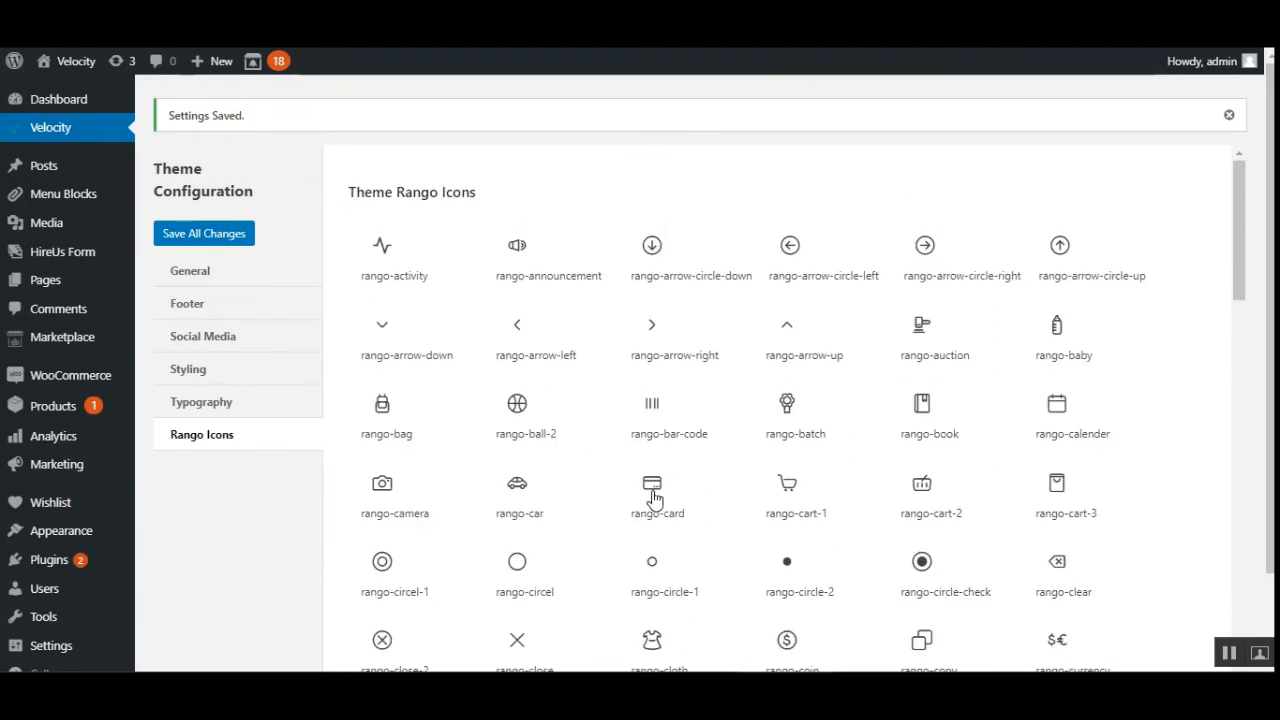
{"action": "scroll", "coordinate": [697, 508], "scroll_direction": "down", "scroll_amount": 1}
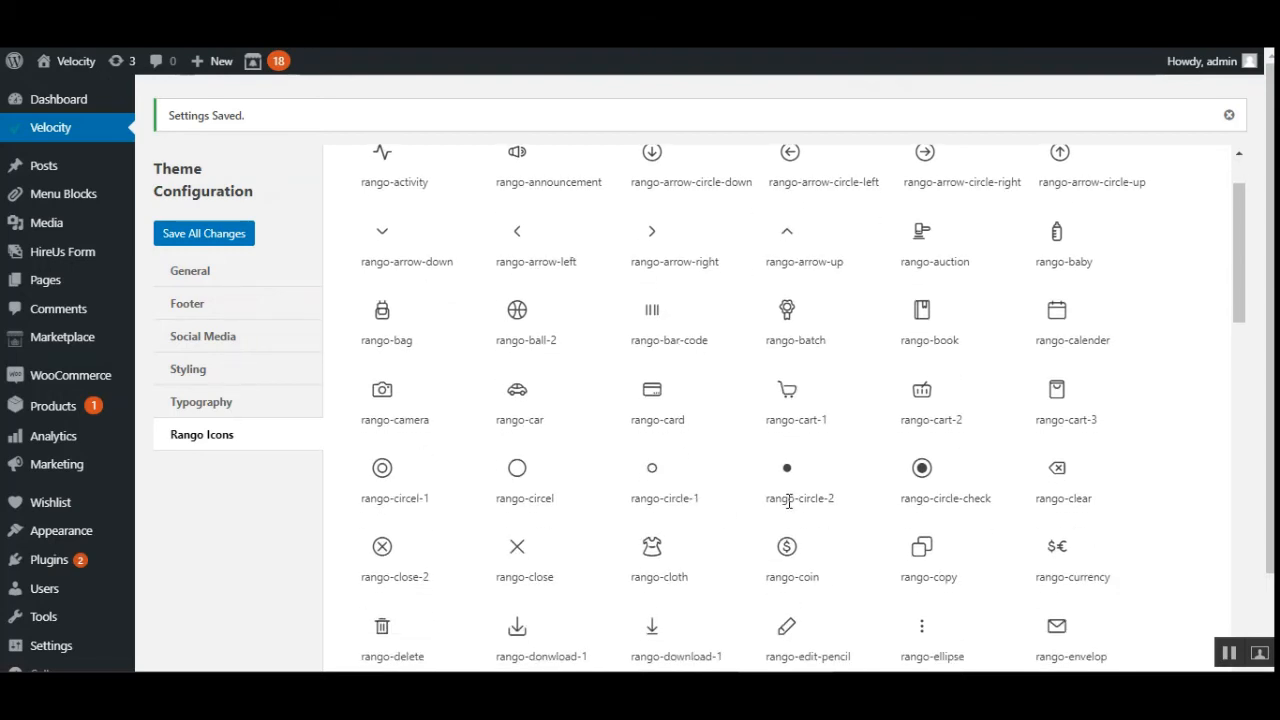
{"action": "scroll", "coordinate": [789, 501], "scroll_direction": "down", "scroll_amount": 2}
{"action": "scroll", "coordinate": [533, 555], "scroll_direction": "down", "scroll_amount": 5}
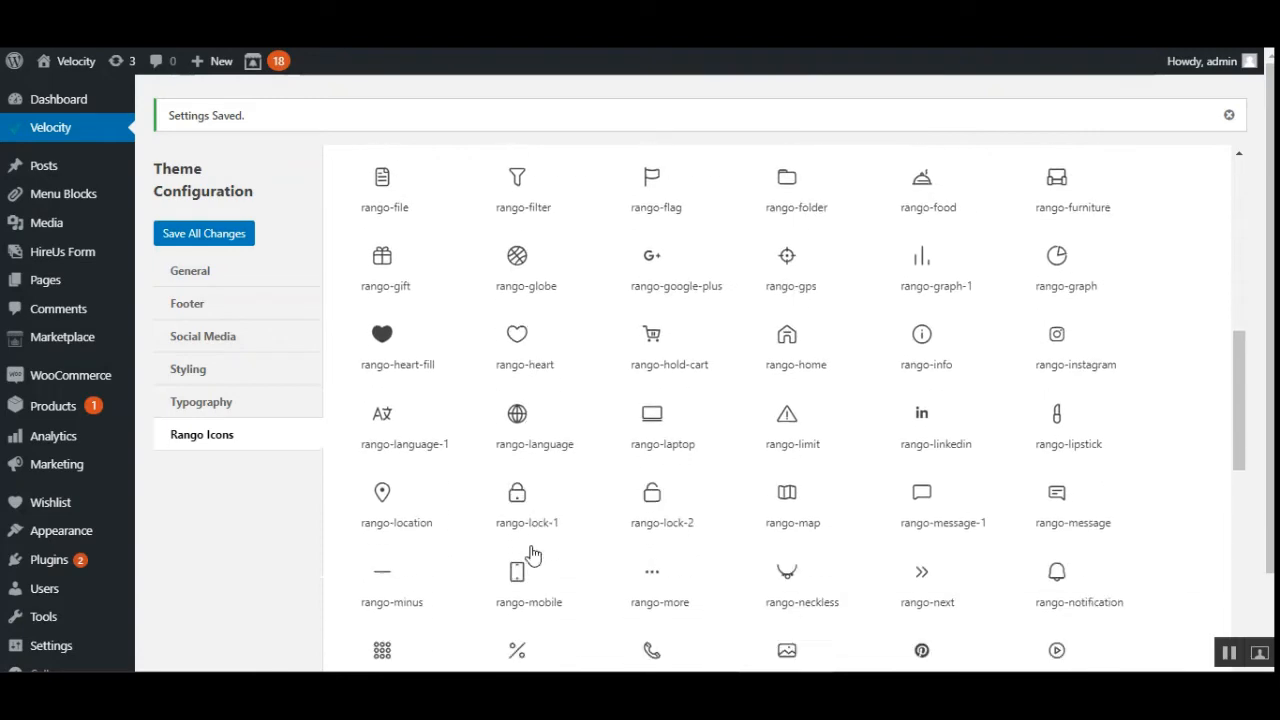
{"action": "scroll", "coordinate": [540, 550], "scroll_direction": "up", "scroll_amount": 8}
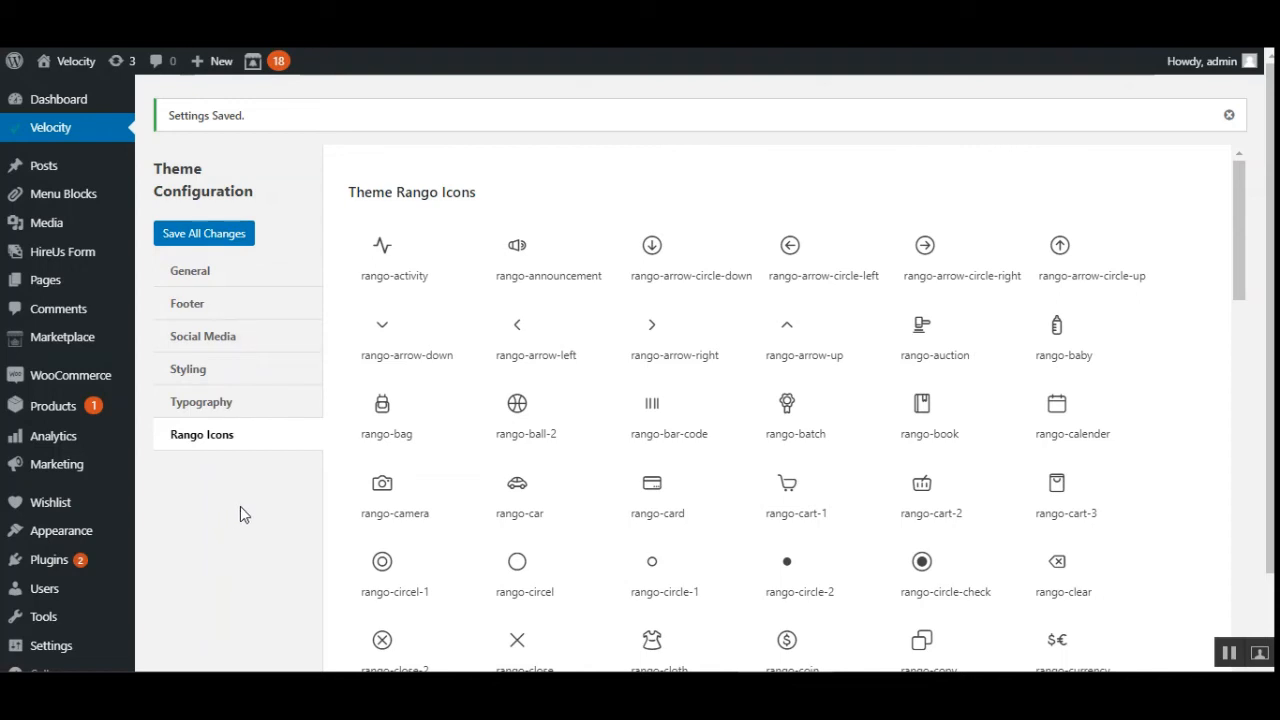
Step: Open the front page "Homepage" for editing and go through the block editor welcome guide to close it
{"action": "scroll", "coordinate": [160, 575], "scroll_direction": "down", "scroll_amount": 1}
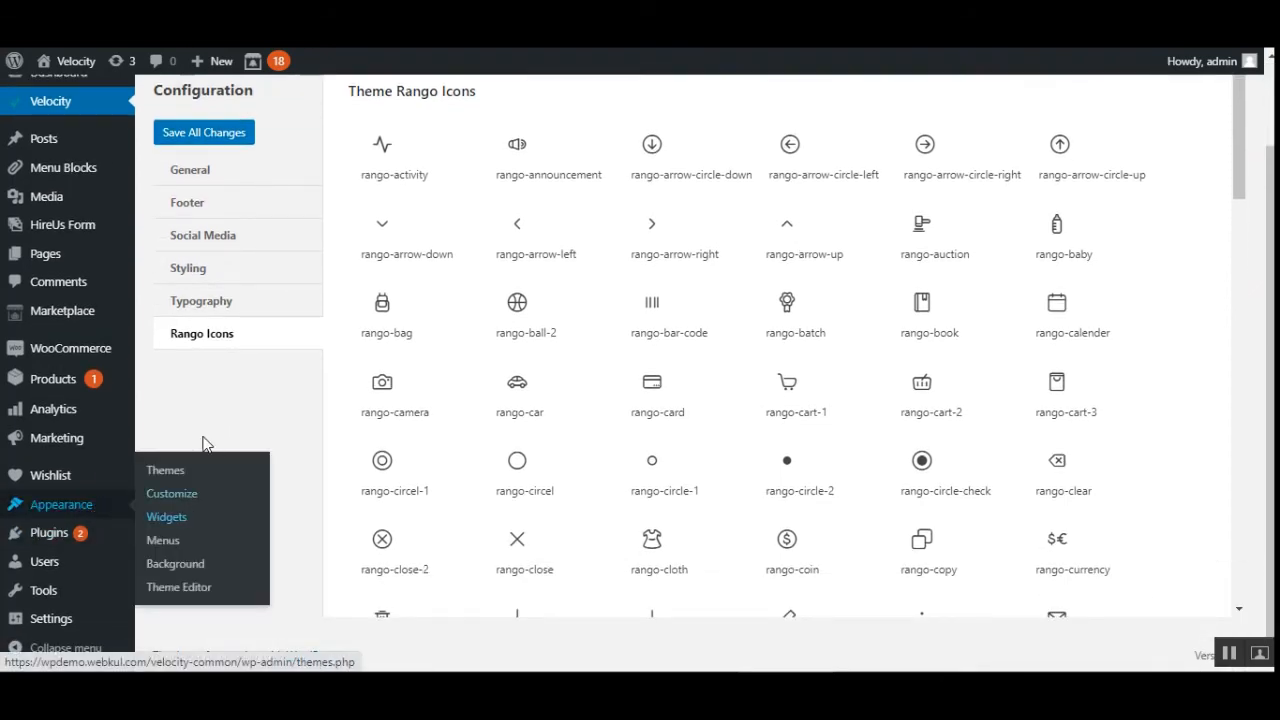
{"action": "left_click", "coordinate": [46, 257]}
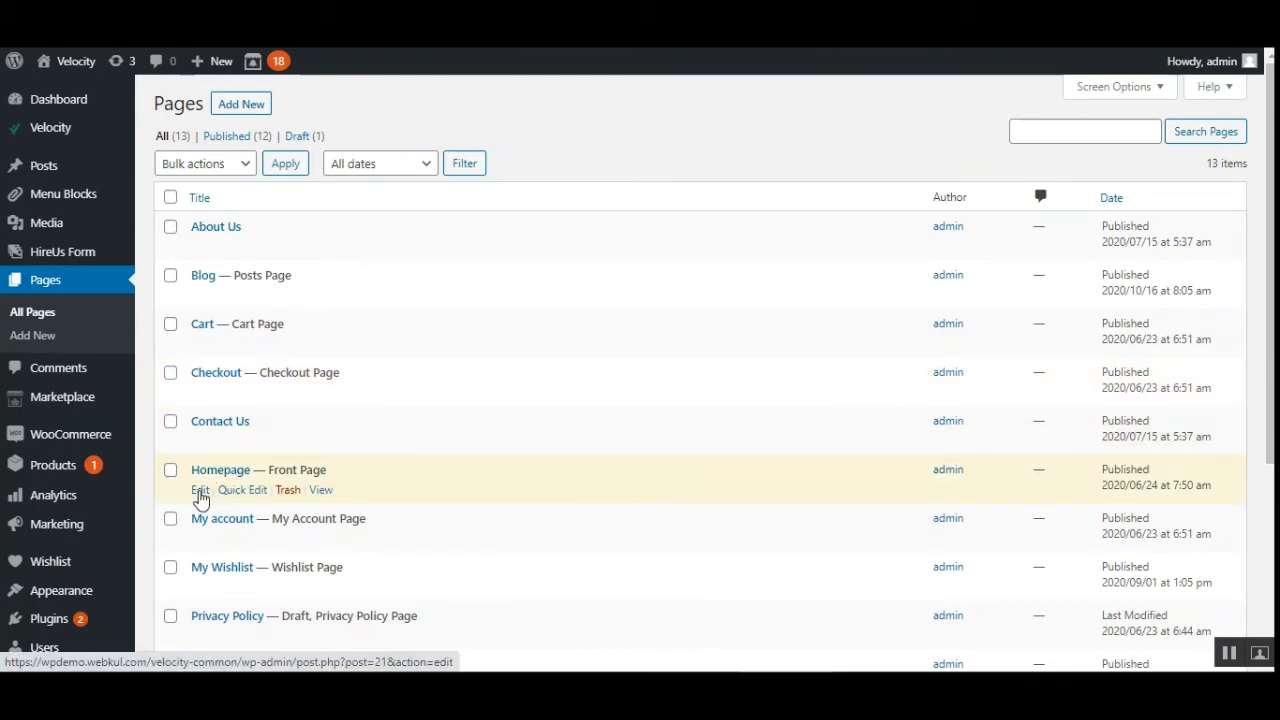
{"action": "left_click", "coordinate": [201, 490]}
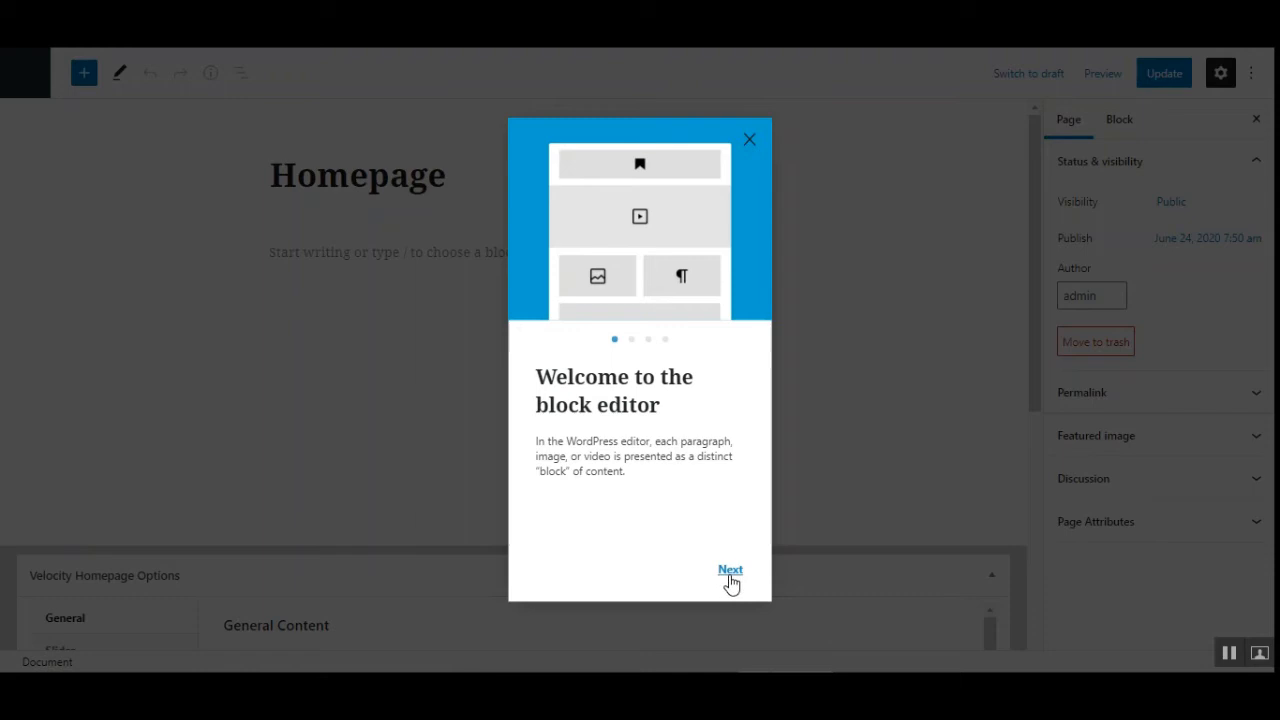
{"action": "left_click", "coordinate": [730, 572]}
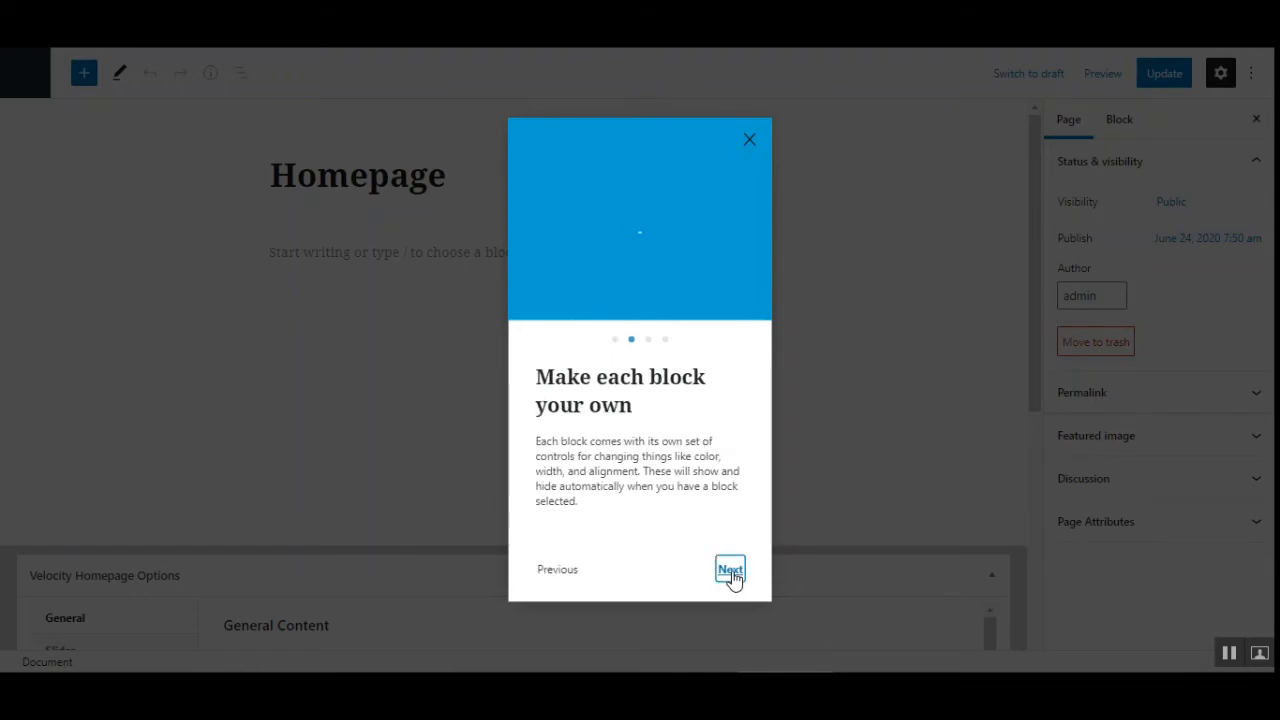
{"action": "left_click", "coordinate": [731, 572]}
{"action": "left_click", "coordinate": [733, 572]}
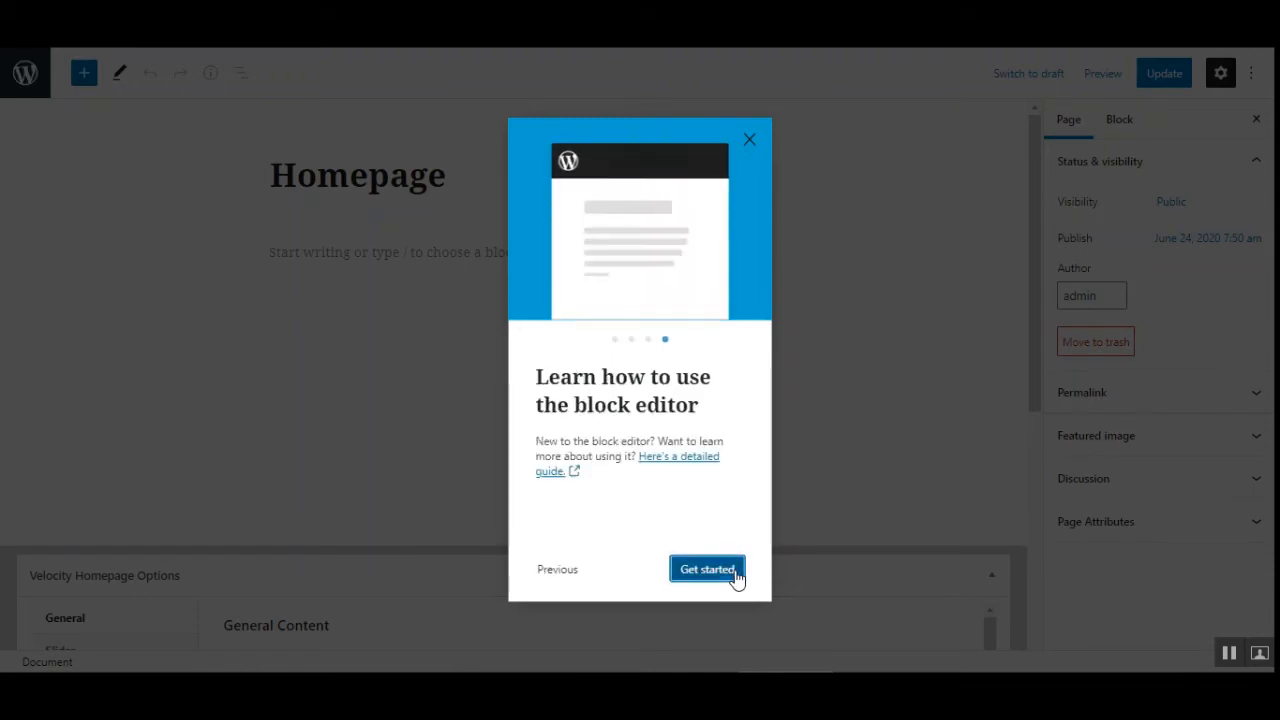
{"action": "left_click", "coordinate": [707, 570]}
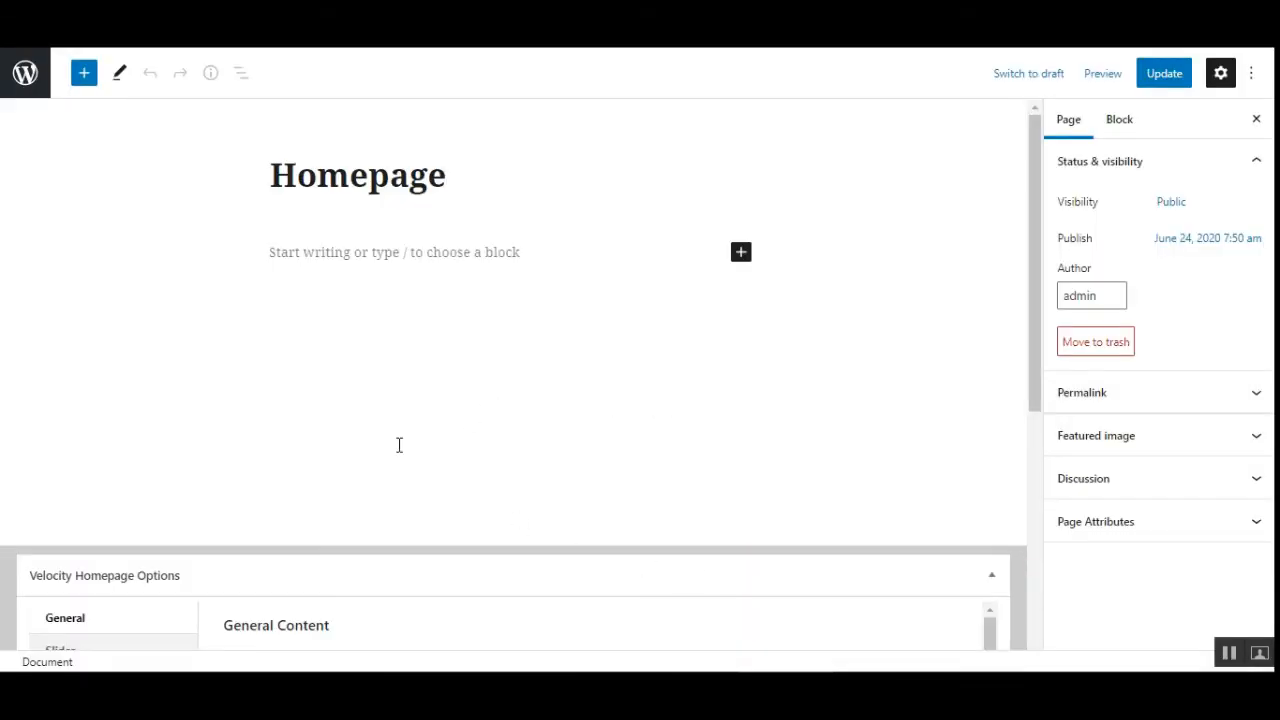
Step: Examine the section list and the General block priorities and enabled states in the Velocity Homepage Options
{"action": "scroll", "coordinate": [399, 447], "scroll_direction": "down", "scroll_amount": 2}
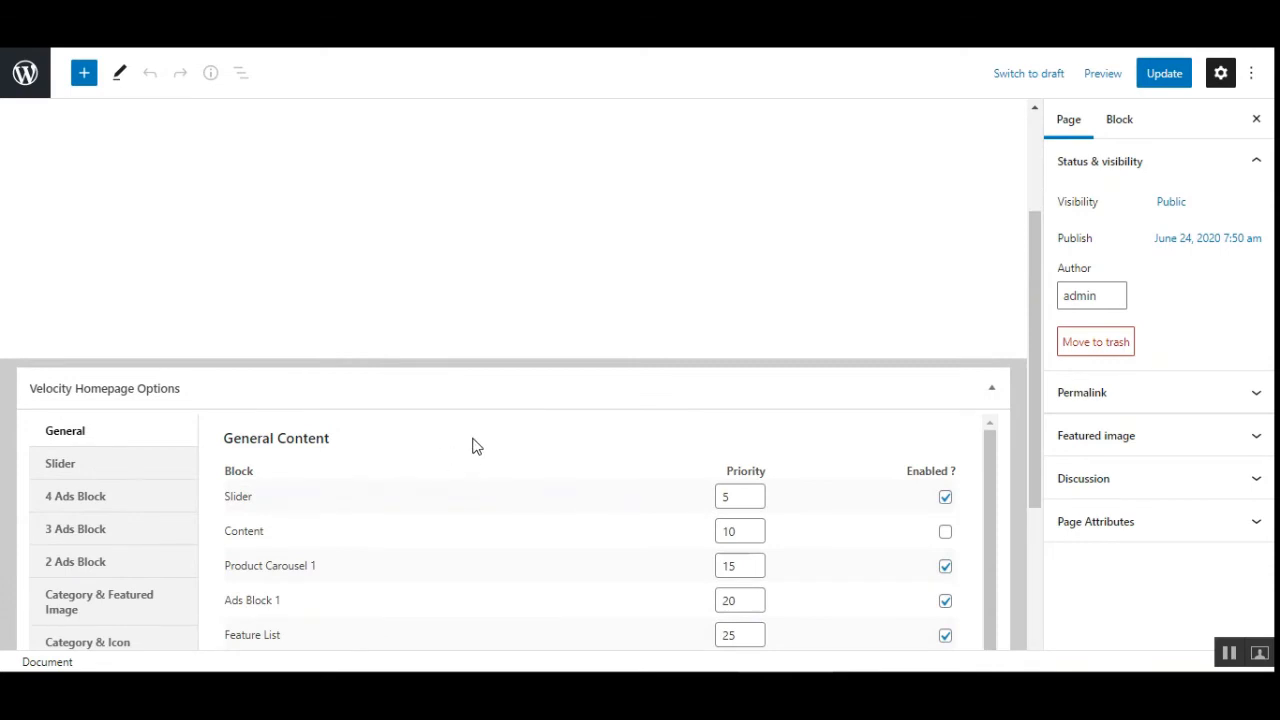
{"action": "scroll", "coordinate": [421, 440], "scroll_direction": "down", "scroll_amount": 1}
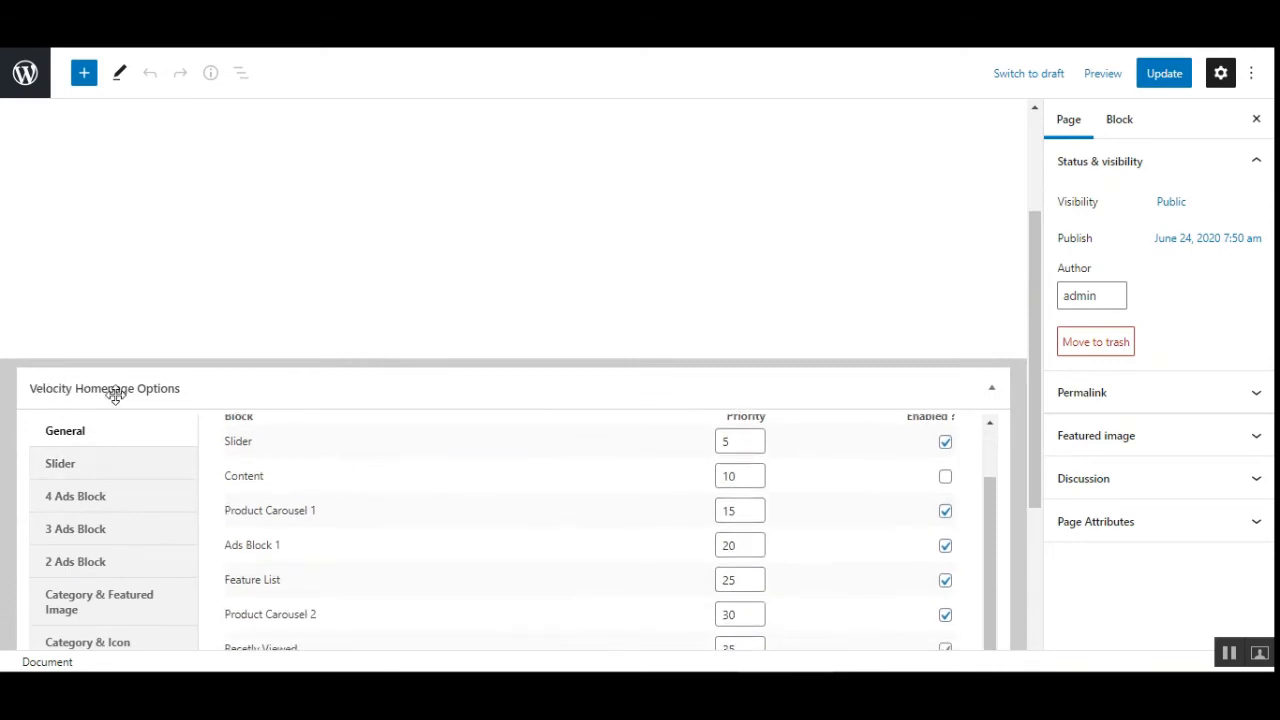
{"action": "scroll", "coordinate": [120, 491], "scroll_direction": "up", "scroll_amount": 1}
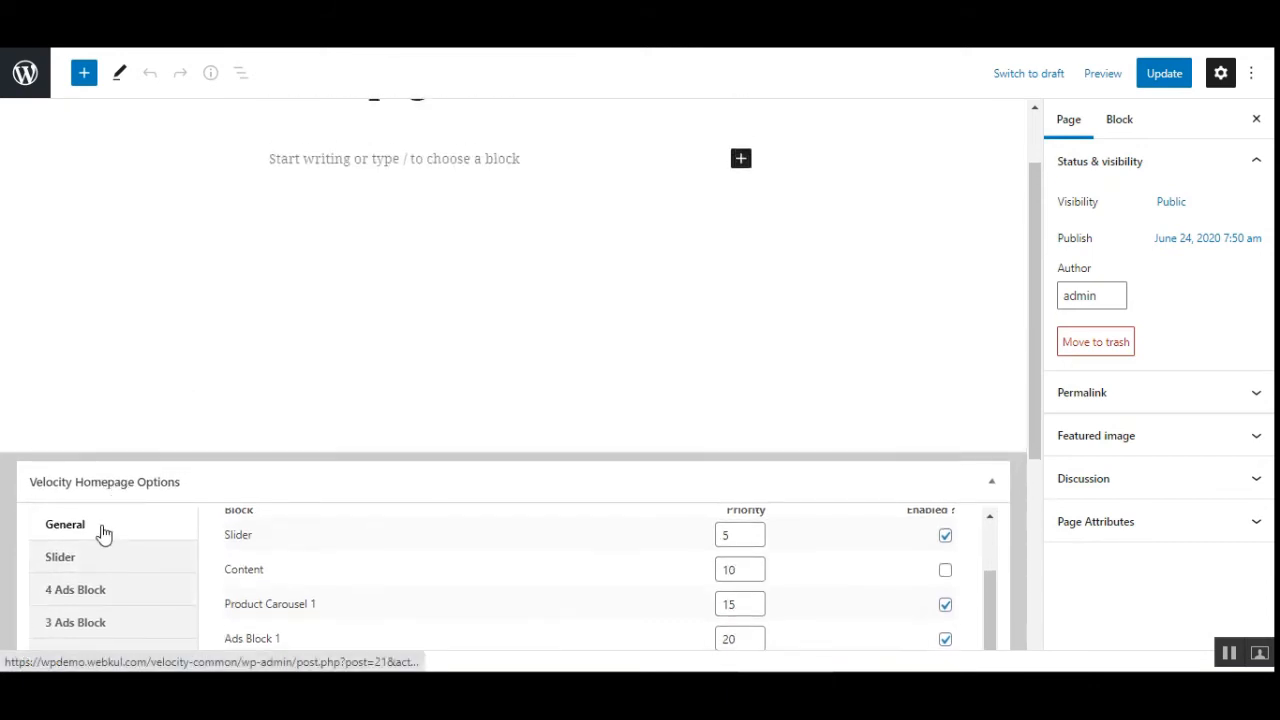
{"action": "left_click_drag", "start_coordinate": [1030, 365], "coordinate": [1005, 481]}
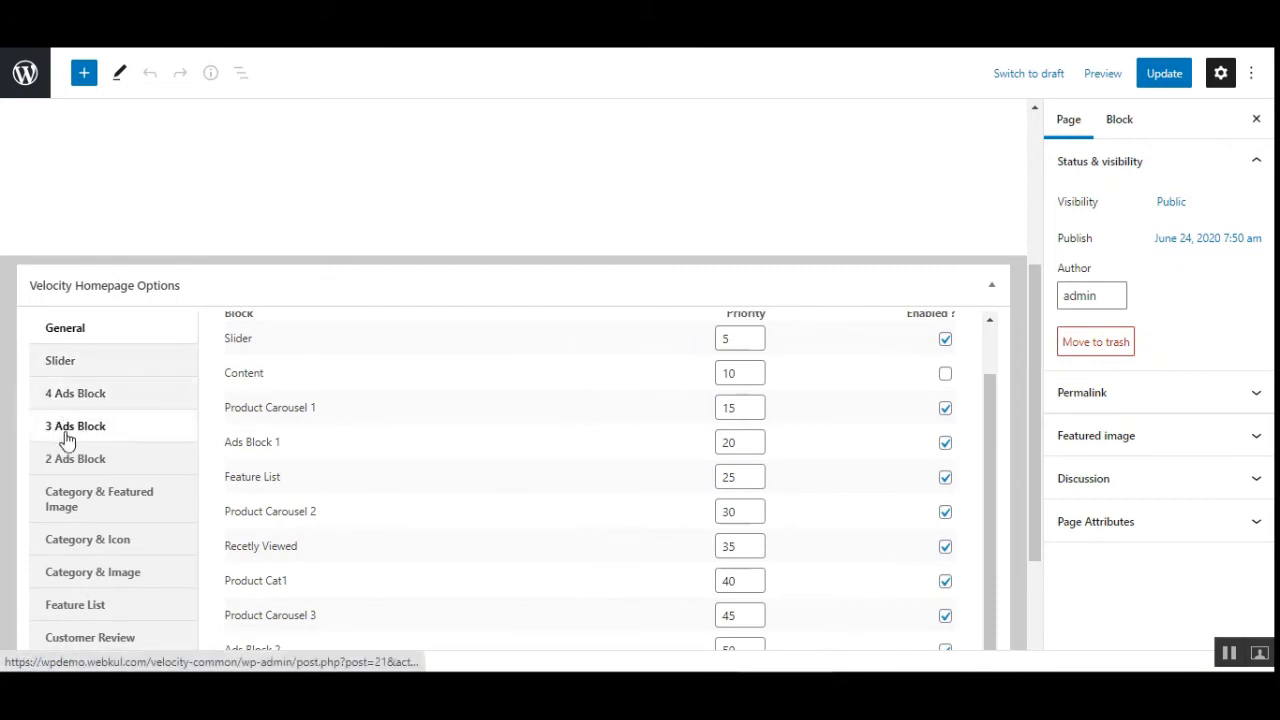
{"action": "scroll", "coordinate": [180, 480], "scroll_direction": "down", "scroll_amount": 1}
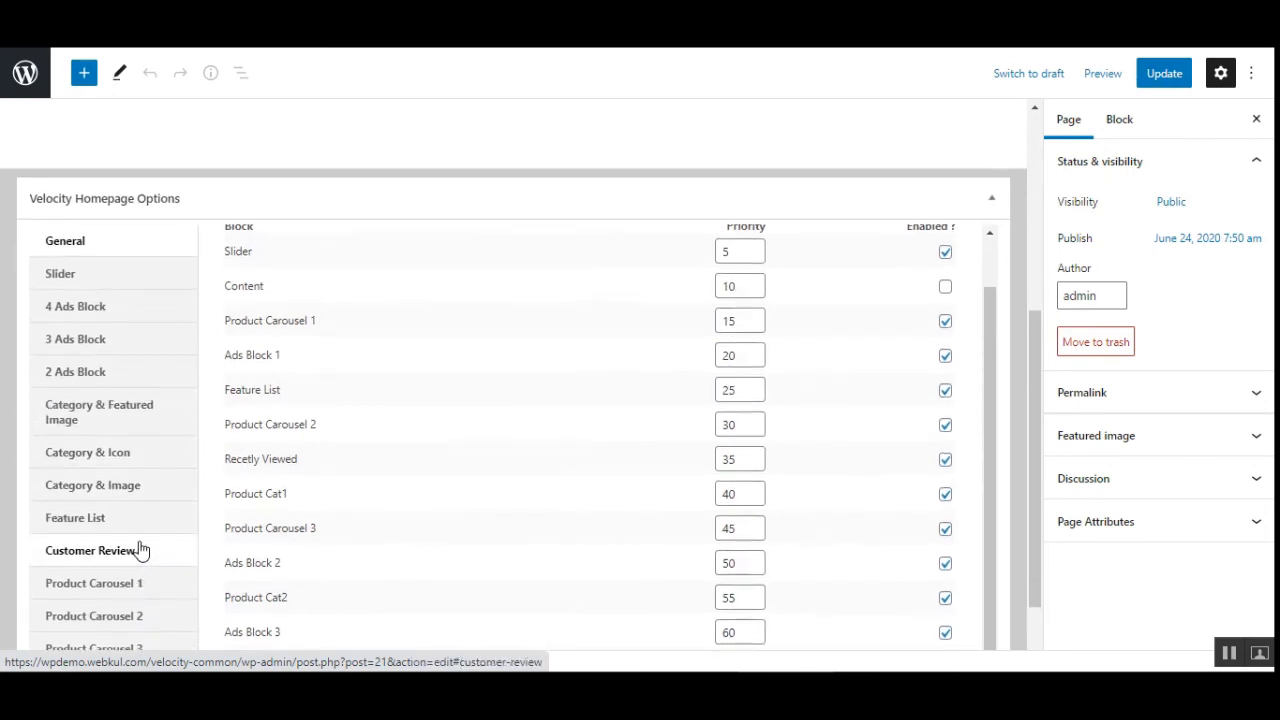
{"action": "scroll", "coordinate": [128, 600], "scroll_direction": "down", "scroll_amount": 3}
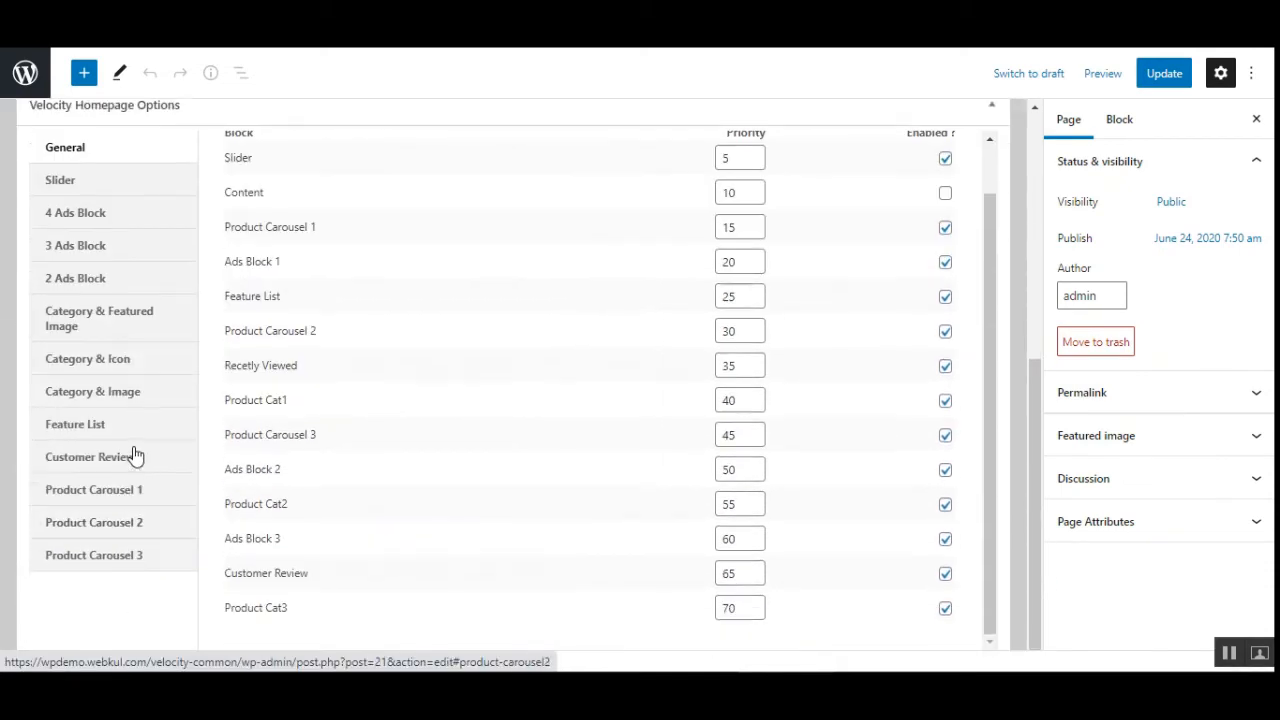
{"action": "scroll", "coordinate": [110, 570], "scroll_direction": "up", "scroll_amount": 2}
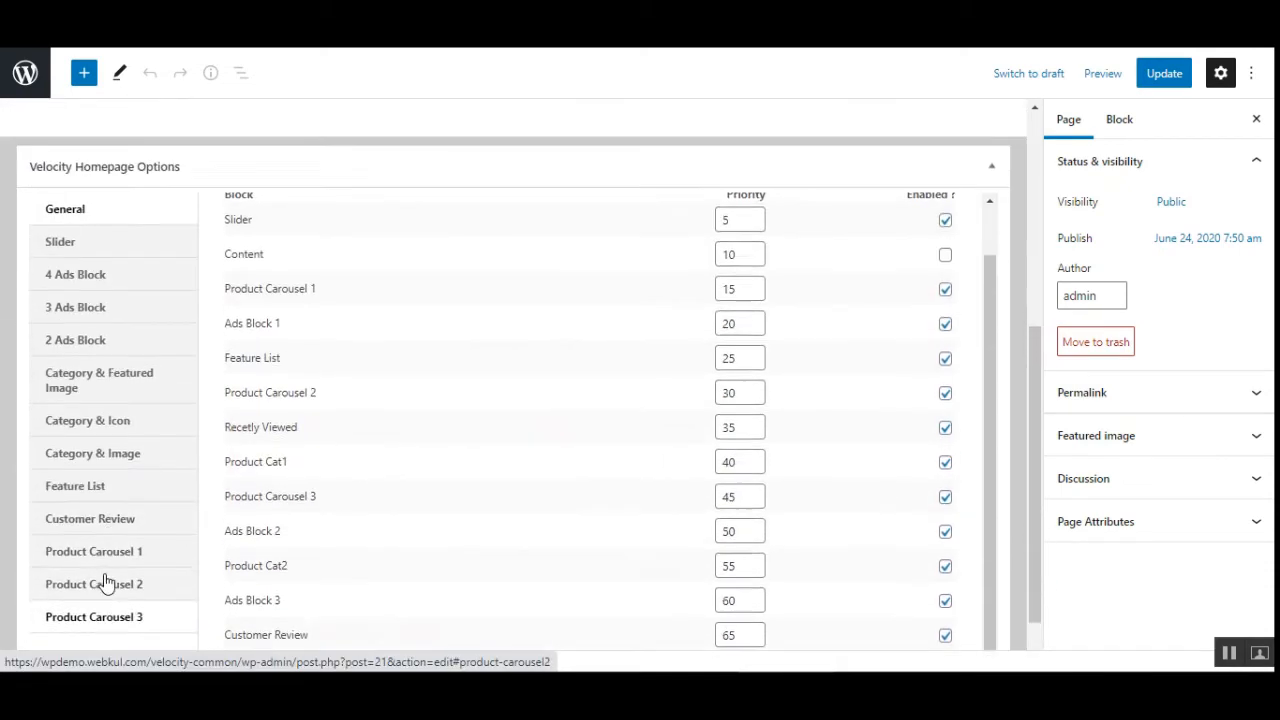
{"action": "scroll", "coordinate": [110, 588], "scroll_direction": "down", "scroll_amount": 2}
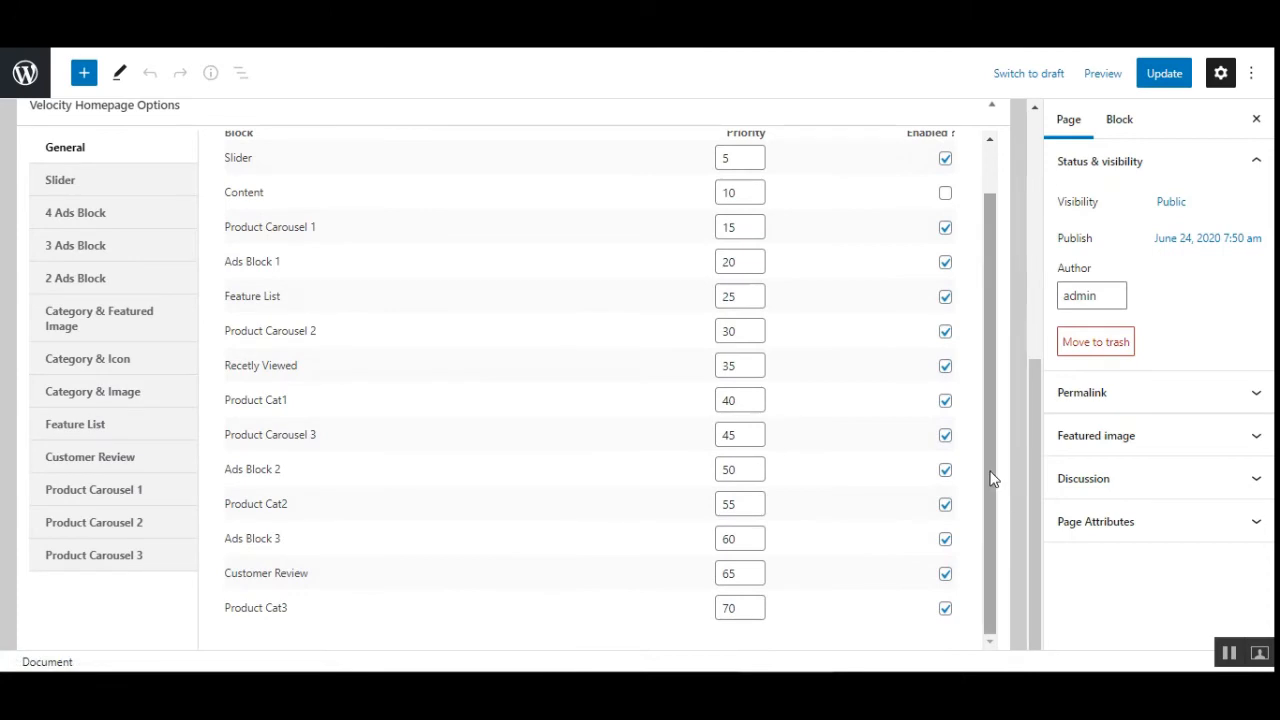
{"action": "scroll", "coordinate": [785, 377], "scroll_direction": "up", "scroll_amount": 1}
{"action": "scroll", "coordinate": [478, 405], "scroll_direction": "up", "scroll_amount": 1}
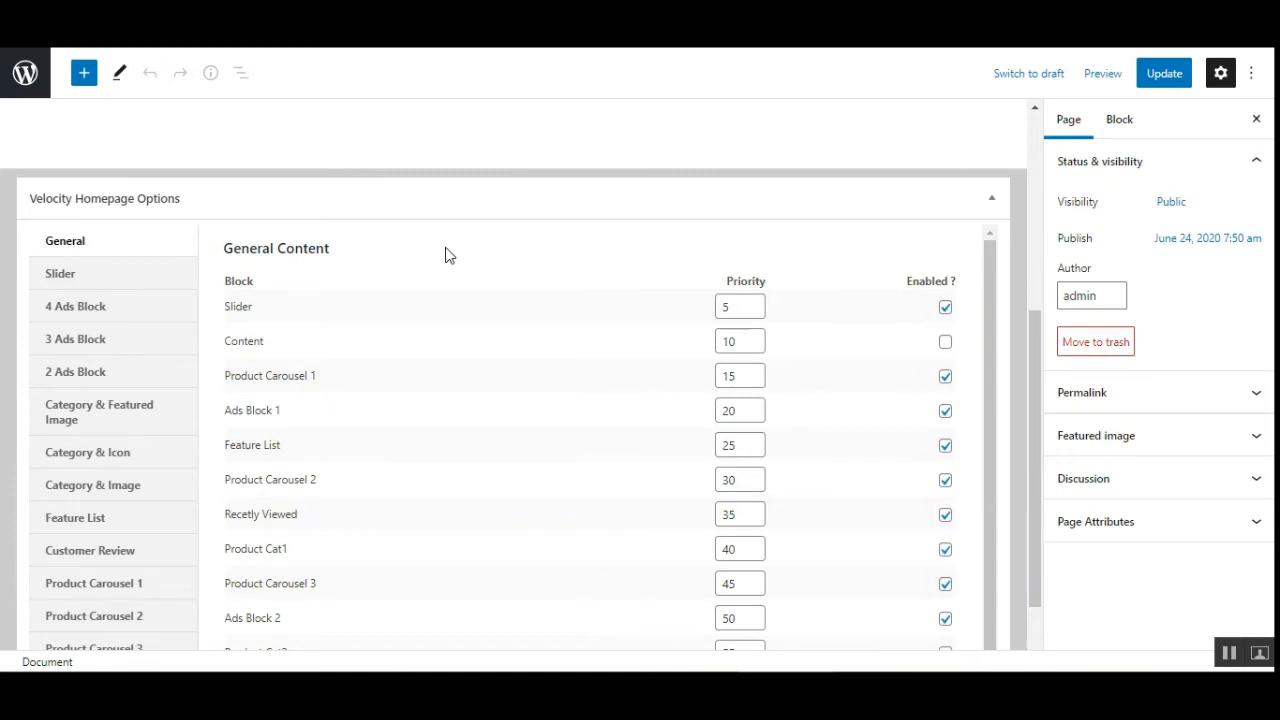
Step: Compare the Slider block's priority setting with the slider on the storefront homepage and browse through its banners
{"action": "left_click", "coordinate": [743, 309]}
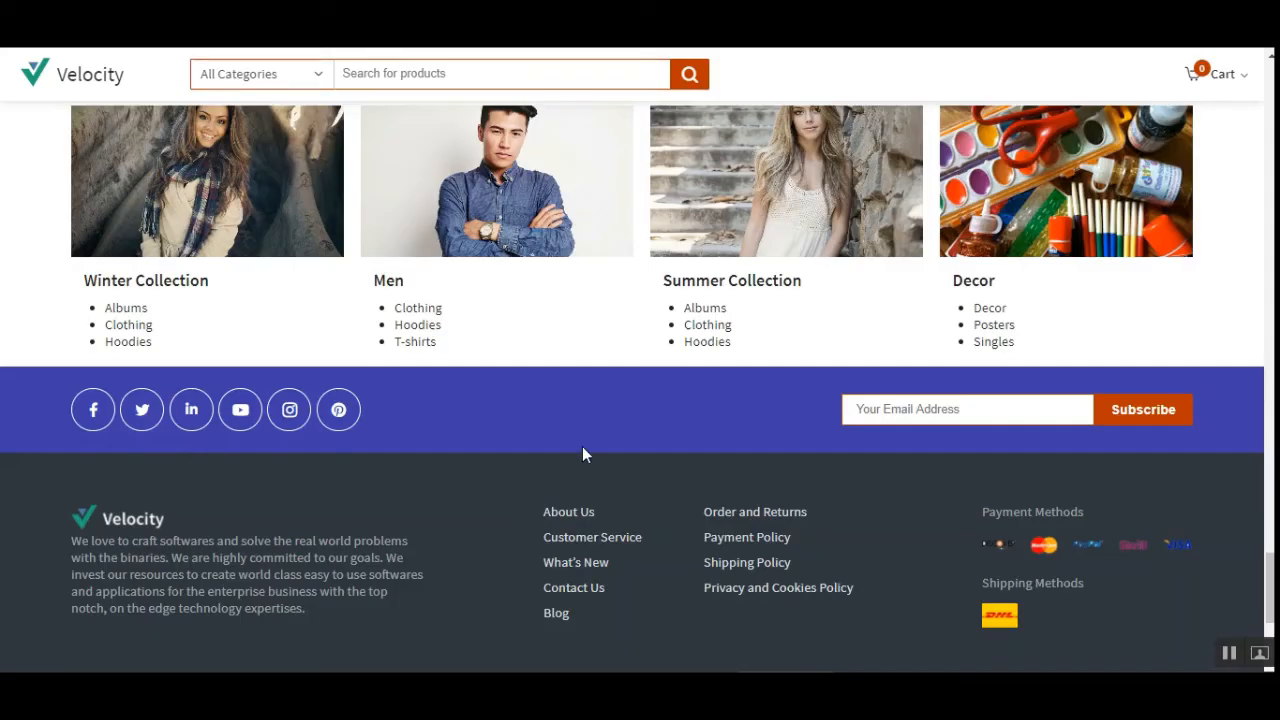
{"action": "scroll", "coordinate": [583, 449], "scroll_direction": "up", "scroll_amount": 5}
{"action": "left_click_drag", "start_coordinate": [1269, 529], "coordinate": [1265, 97]}
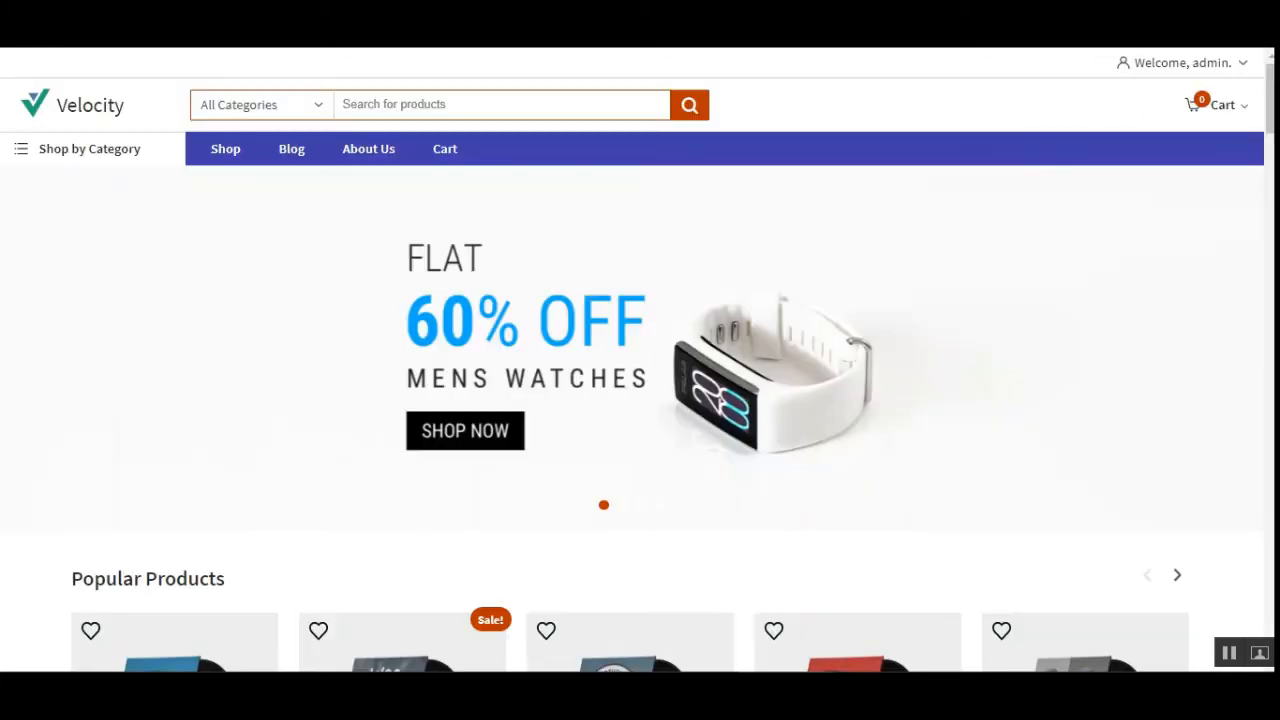
{"action": "left_click", "coordinate": [1249, 353]}
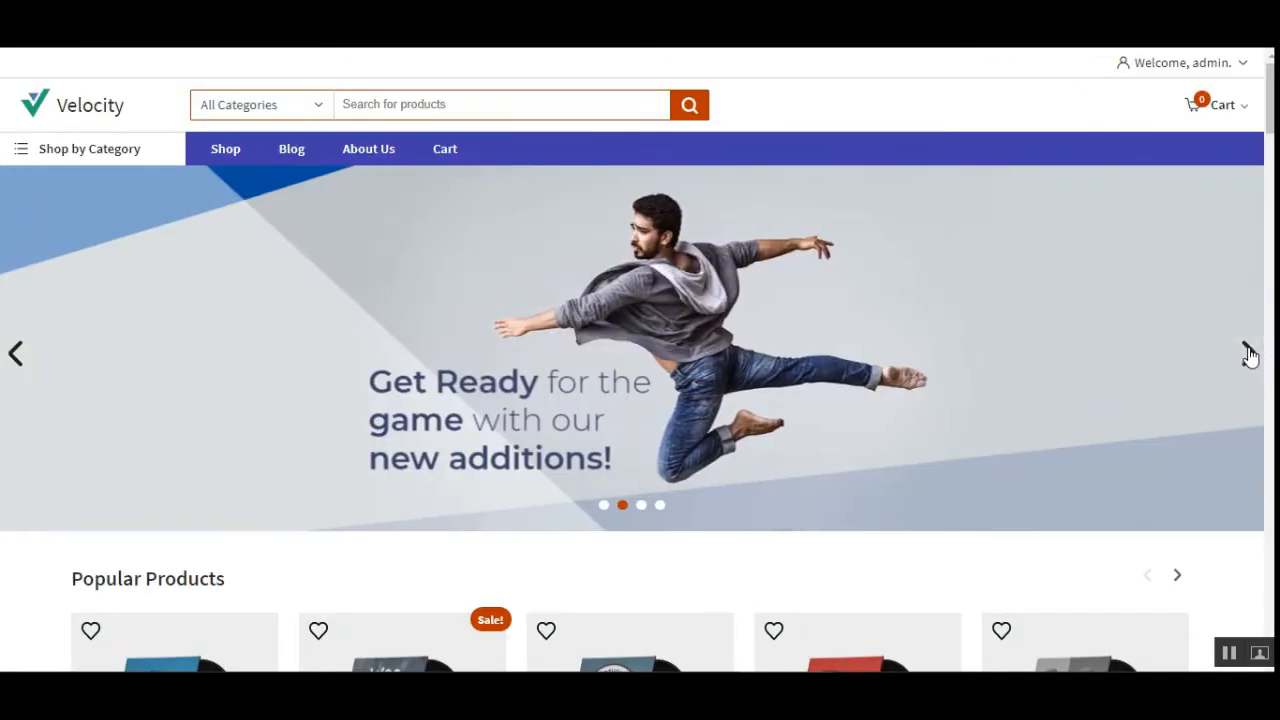
{"action": "left_click", "coordinate": [1249, 353]}
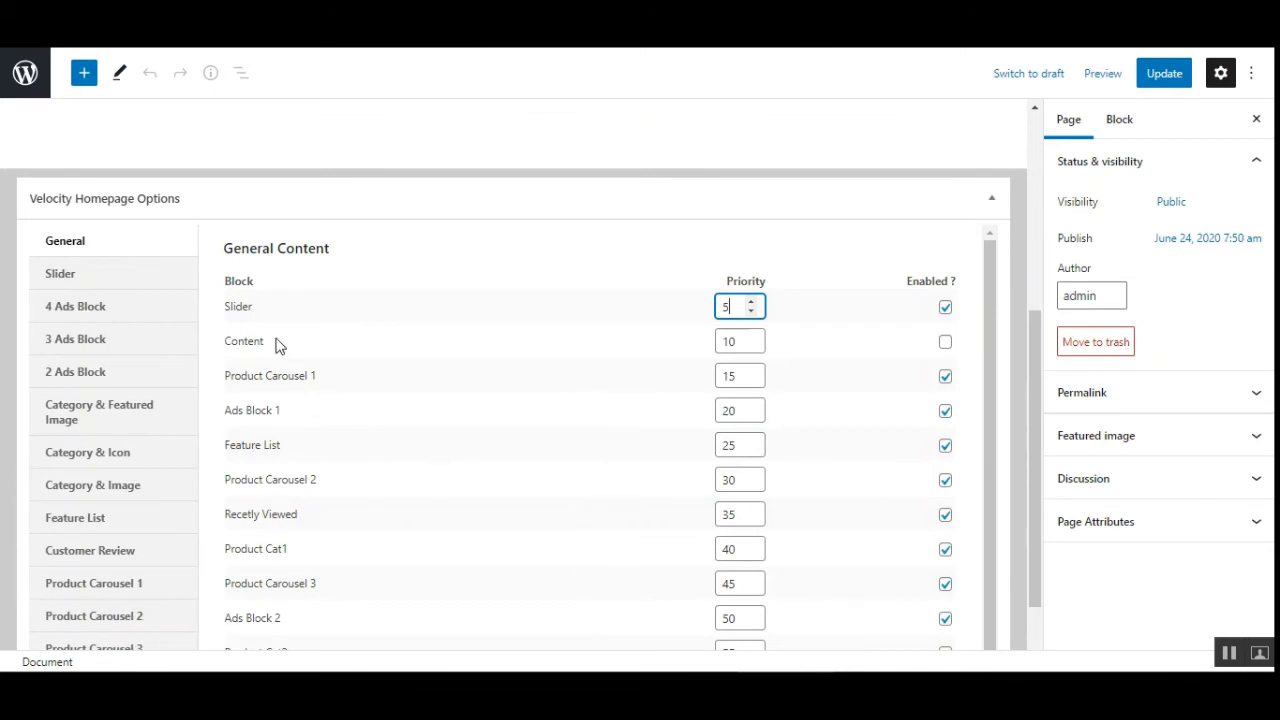
Step: View the Slider section's images and add-image option in the Velocity Homepage Options alongside the storefront slider
{"action": "left_click", "coordinate": [70, 281]}
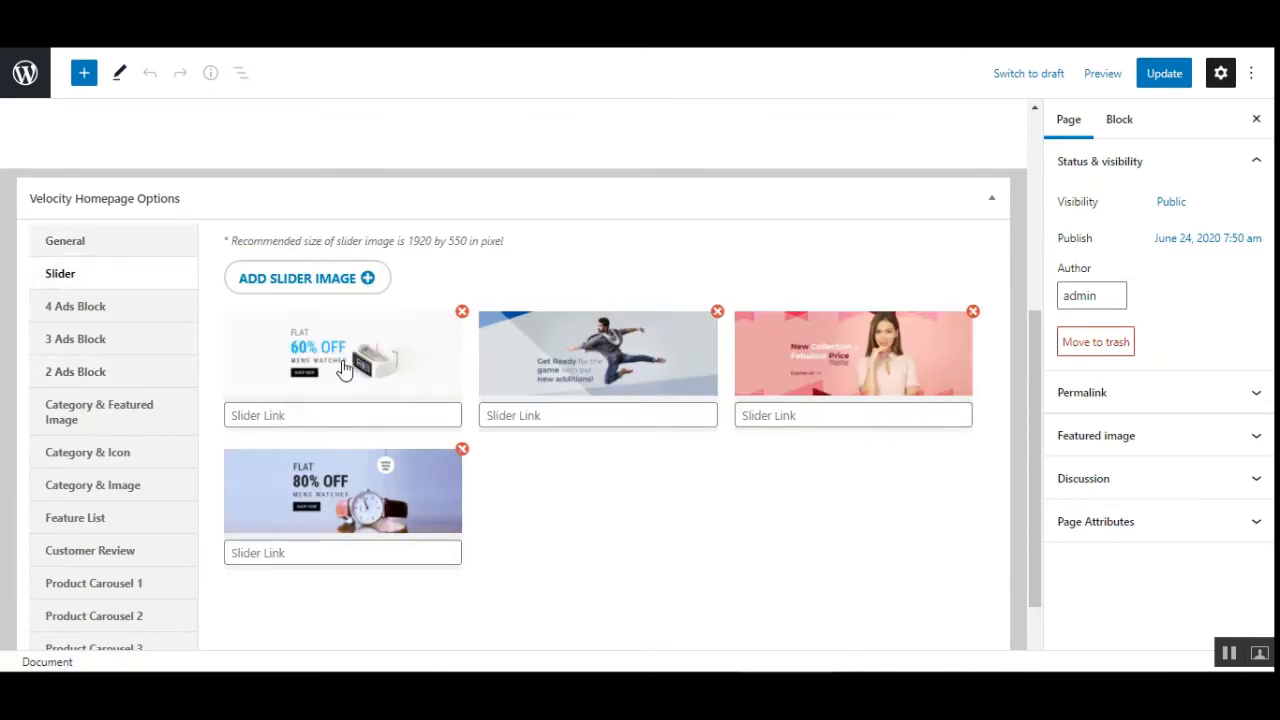
{"action": "left_click", "coordinate": [340, 286]}
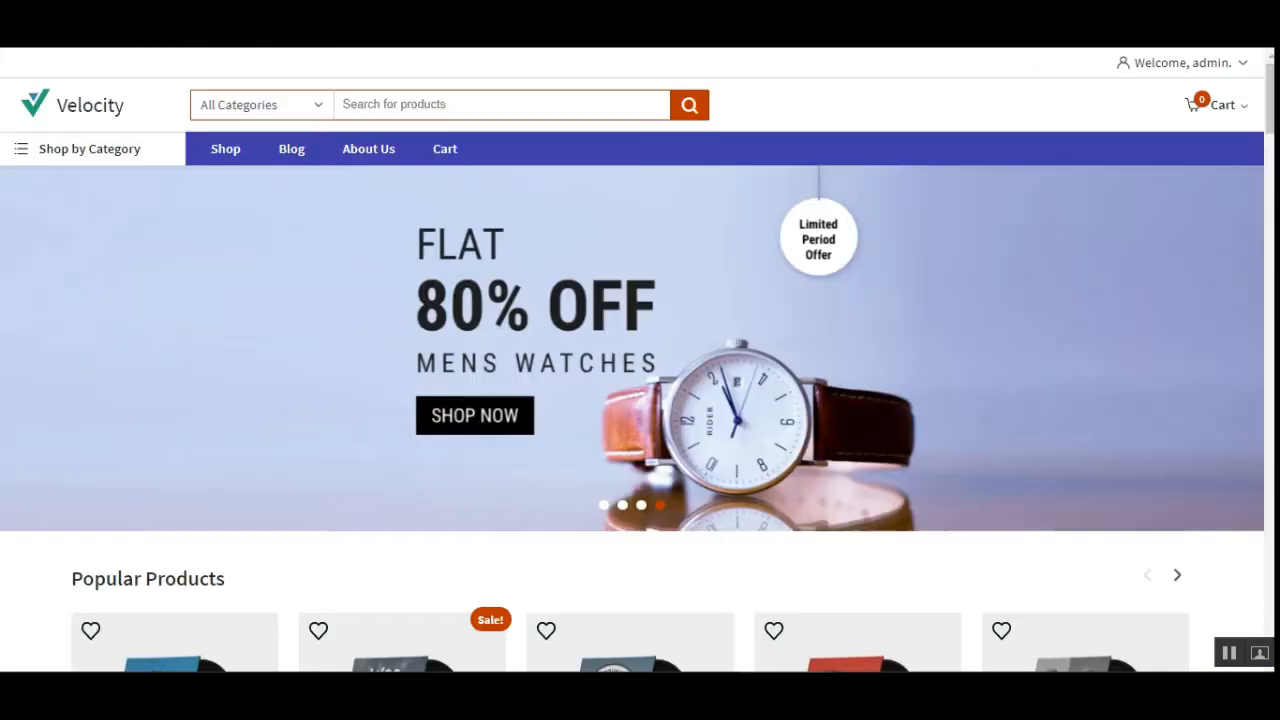
Step: Add an empty slider image slot with its link field in the Slider section and browse the banners on the storefront slider
{"action": "left_click", "coordinate": [12, 360]}
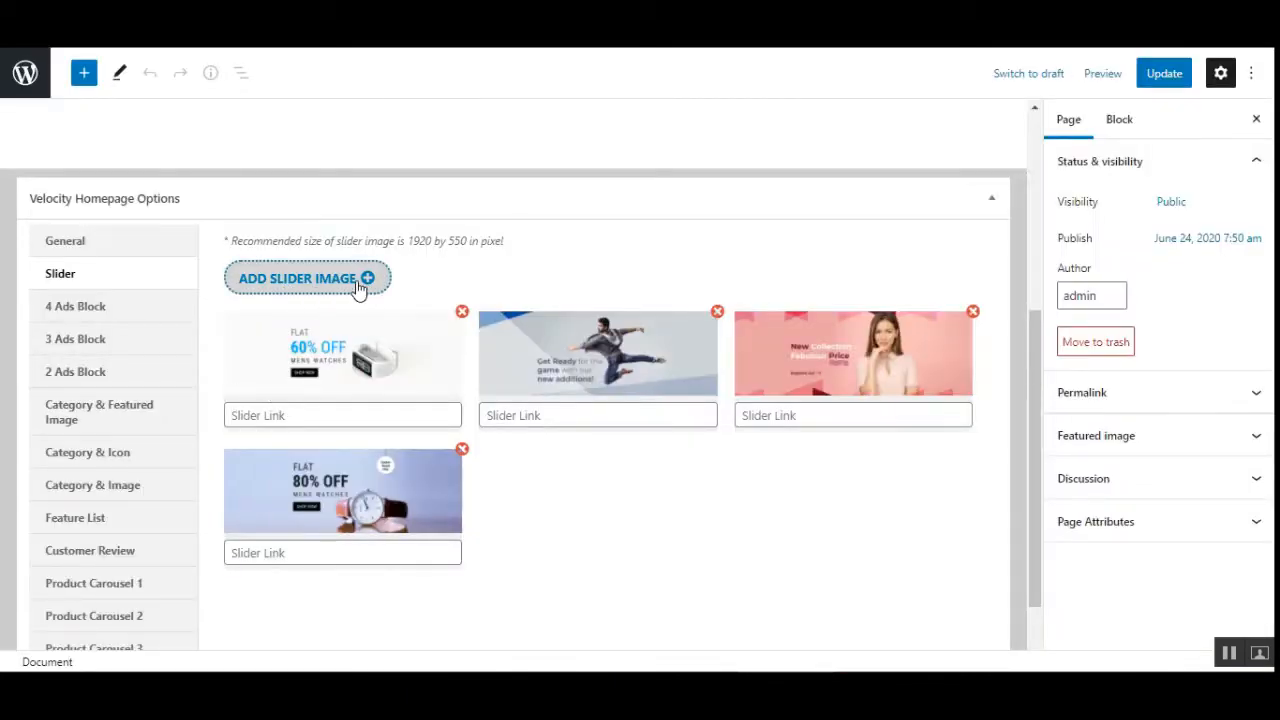
{"action": "left_click", "coordinate": [359, 286]}
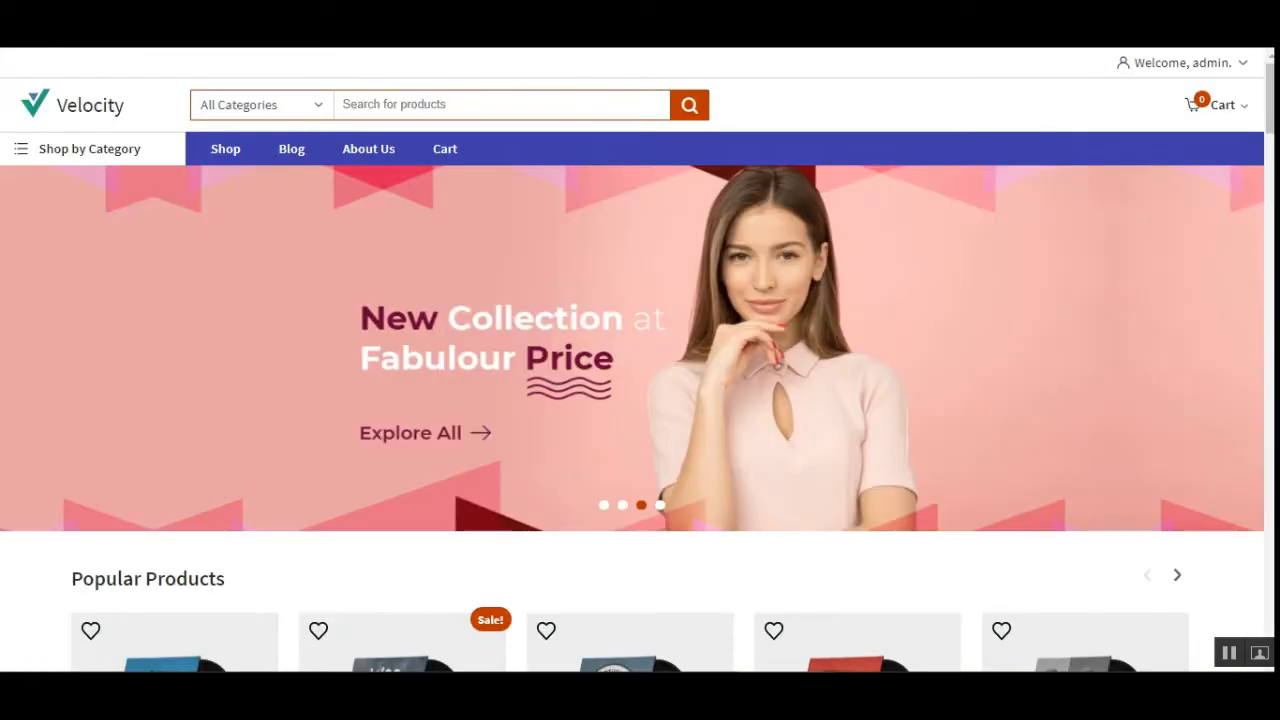
{"action": "left_click", "coordinate": [14, 357]}
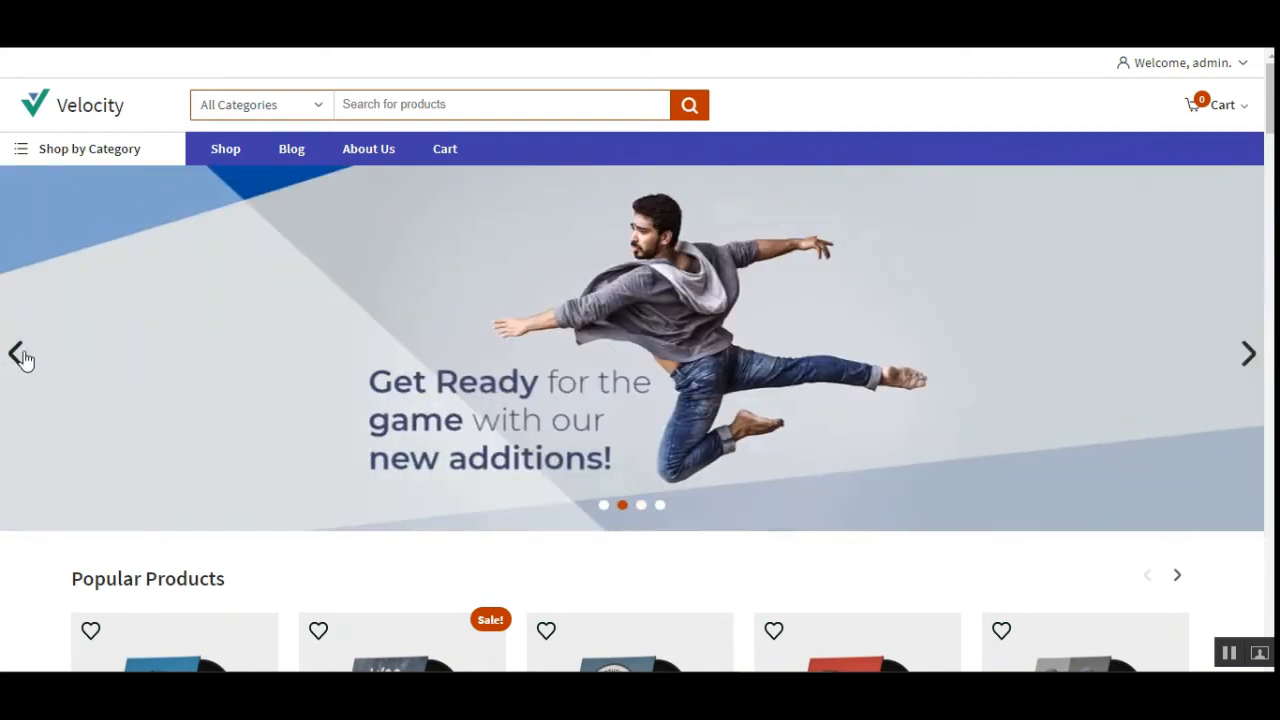
{"action": "left_click", "coordinate": [18, 355]}
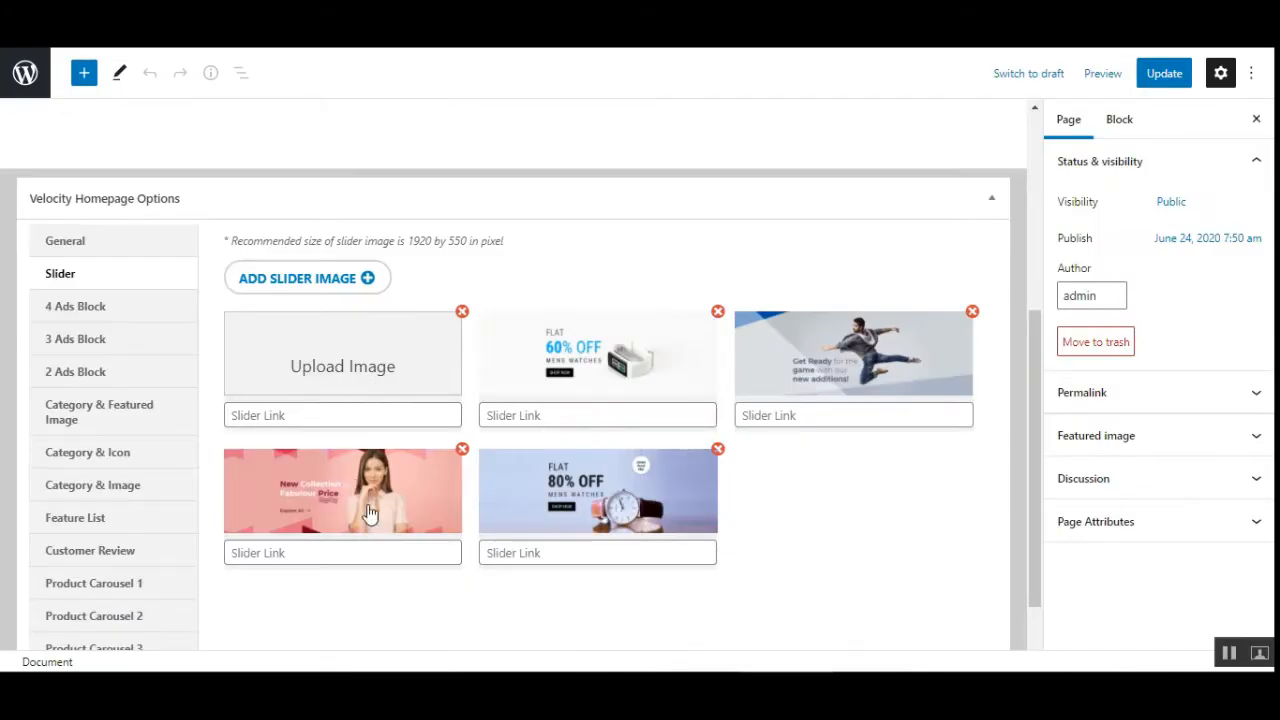
{"action": "left_click", "coordinate": [280, 415]}
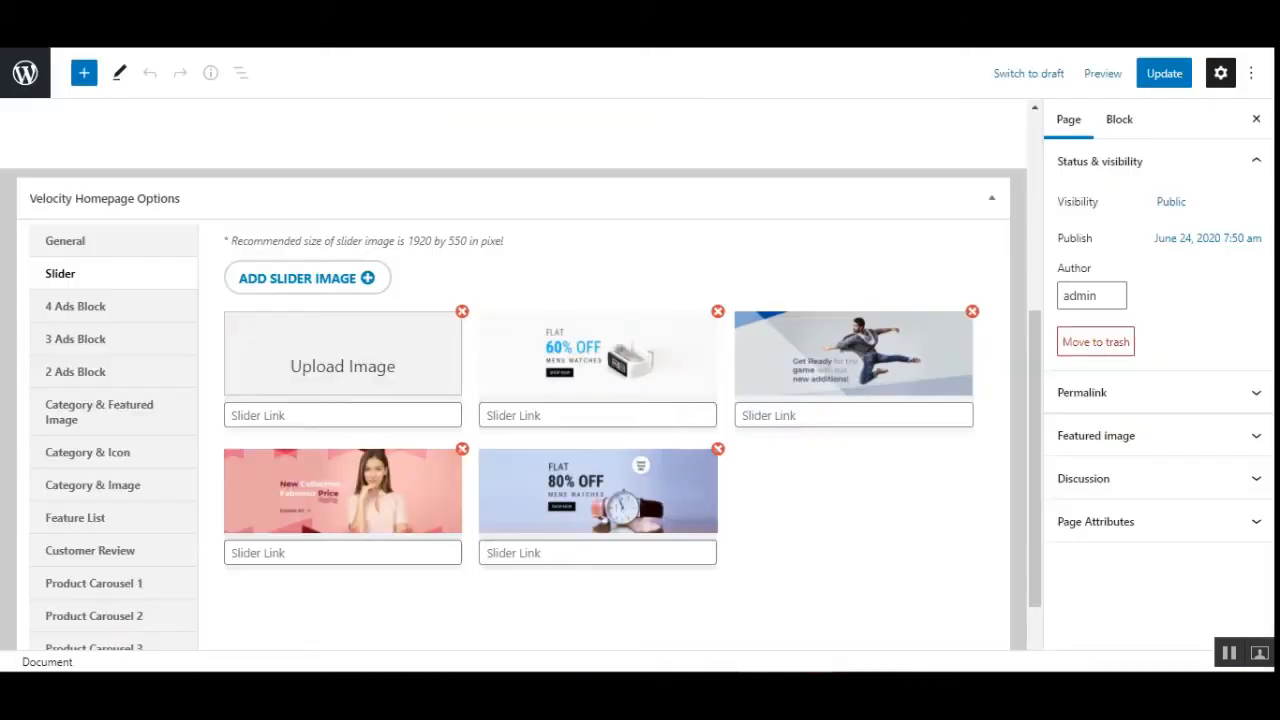
{"action": "left_click", "coordinate": [380, 415]}
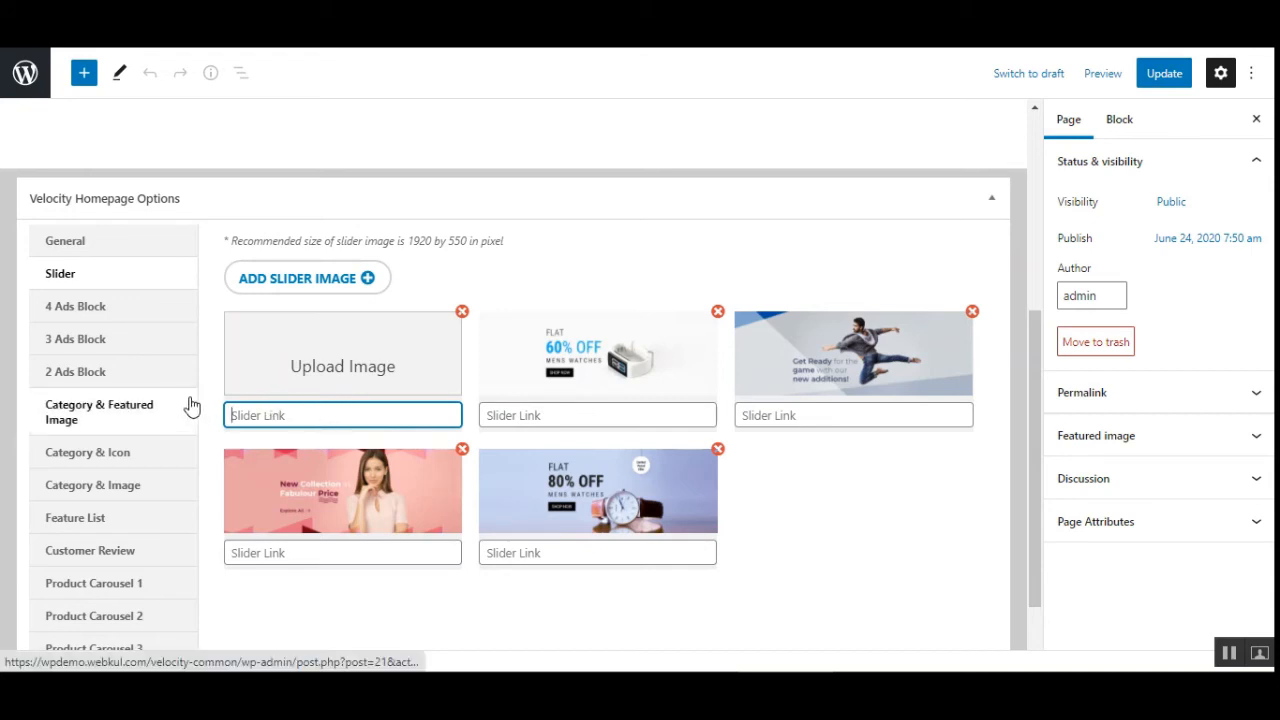
Step: Examine the 4 Ads Block's images, link fields and required image sizes, and compare them with the ads on the storefront homepage
{"action": "left_click", "coordinate": [107, 307]}
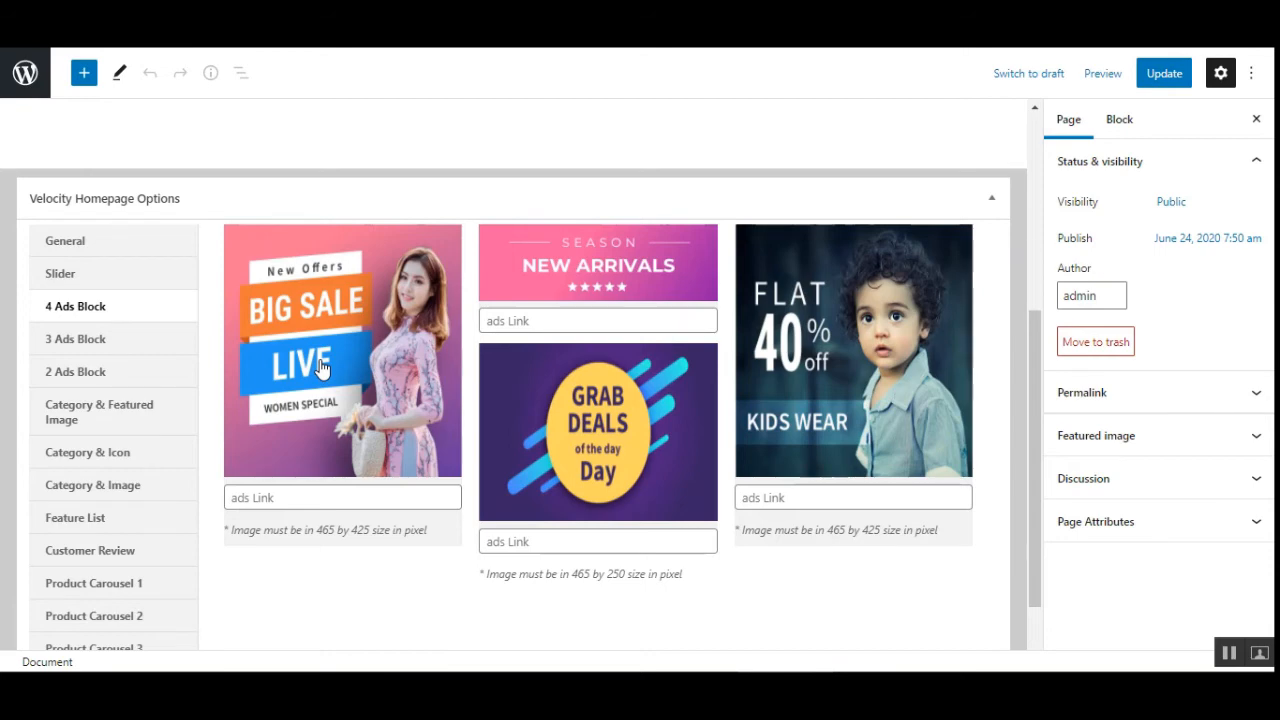
{"action": "scroll", "coordinate": [320, 368], "scroll_direction": "down", "scroll_amount": 1}
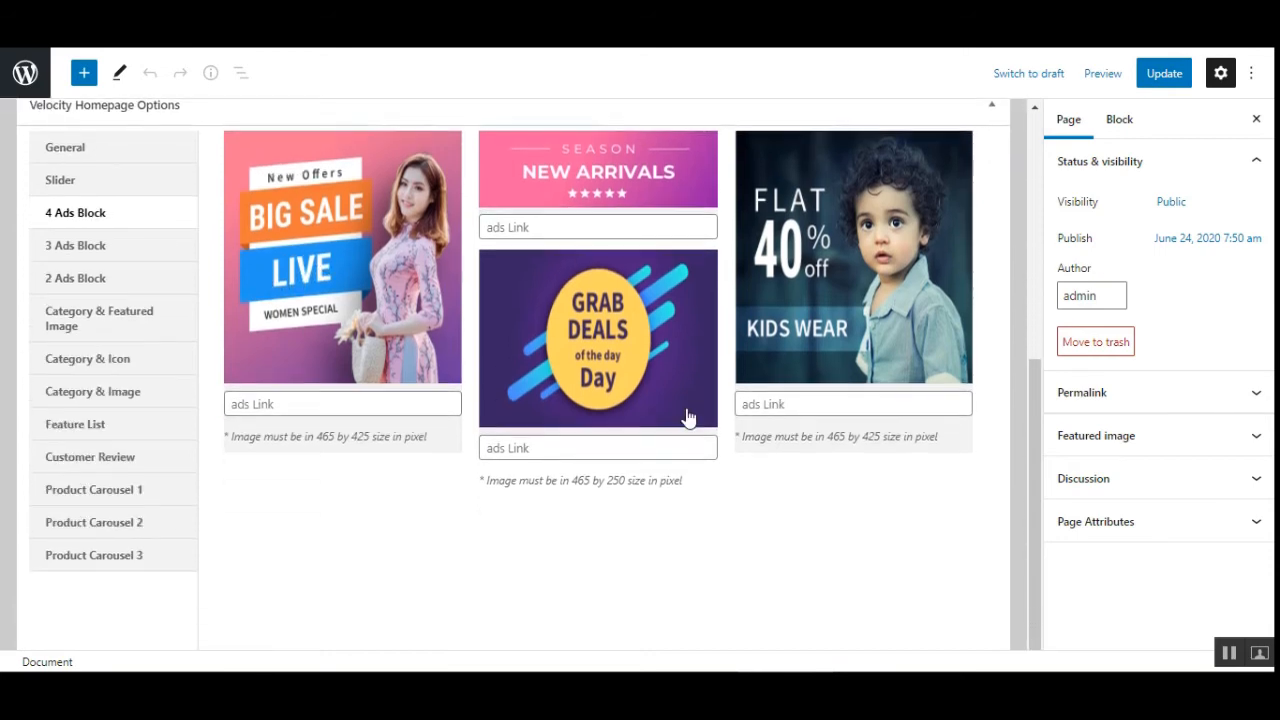
{"action": "scroll", "coordinate": [677, 369], "scroll_direction": "up", "scroll_amount": 4}
{"action": "scroll", "coordinate": [677, 369], "scroll_direction": "down", "scroll_amount": 4}
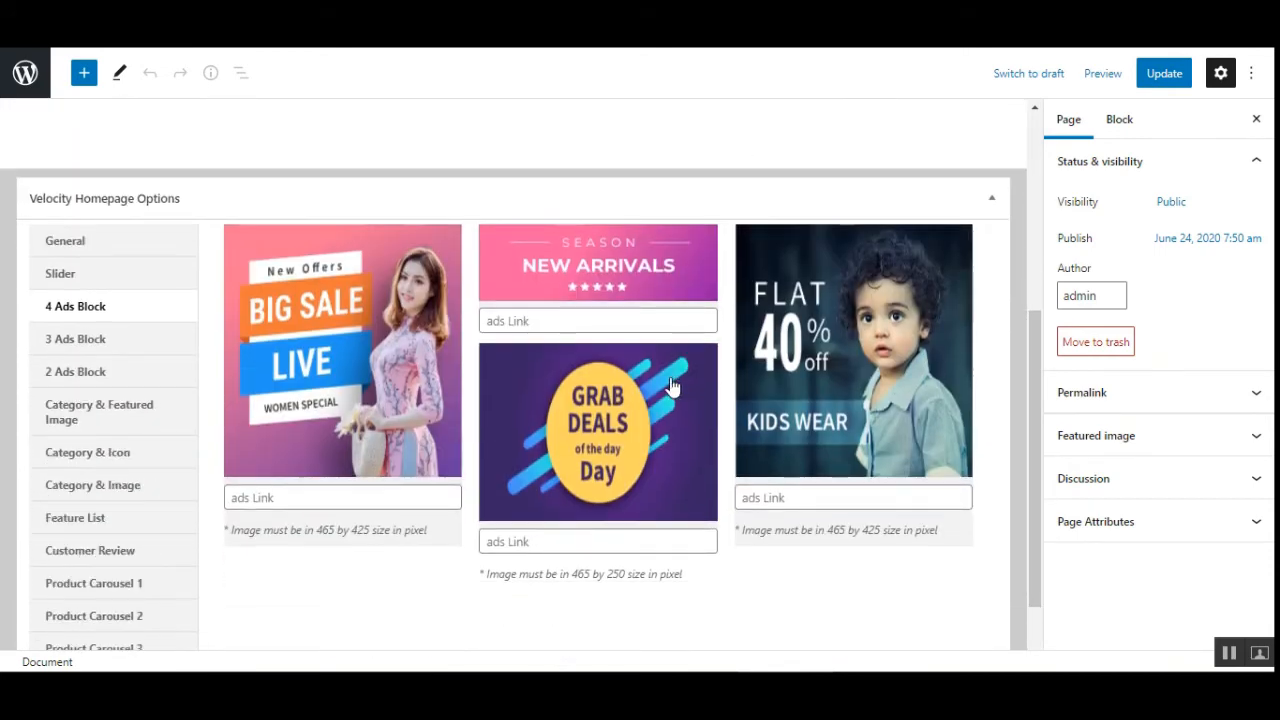
{"action": "left_click", "coordinate": [296, 403]}
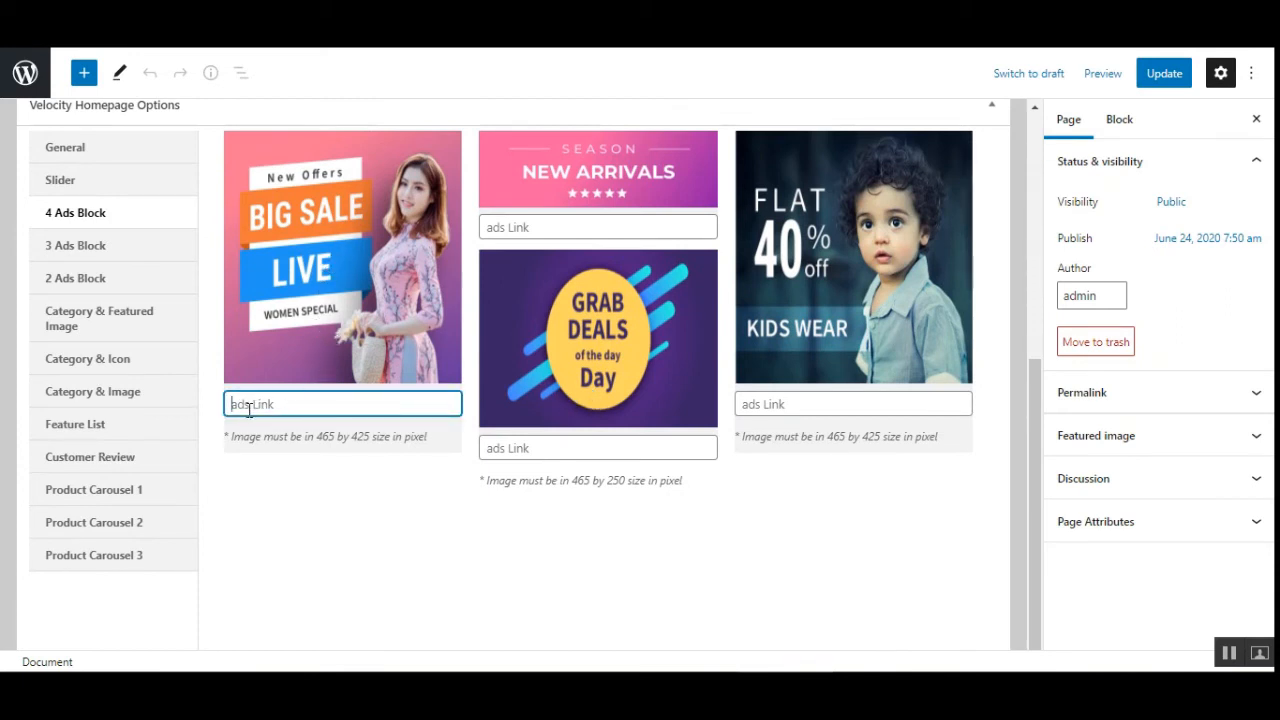
{"action": "left_click", "coordinate": [571, 448]}
{"action": "left_click", "coordinate": [848, 405]}
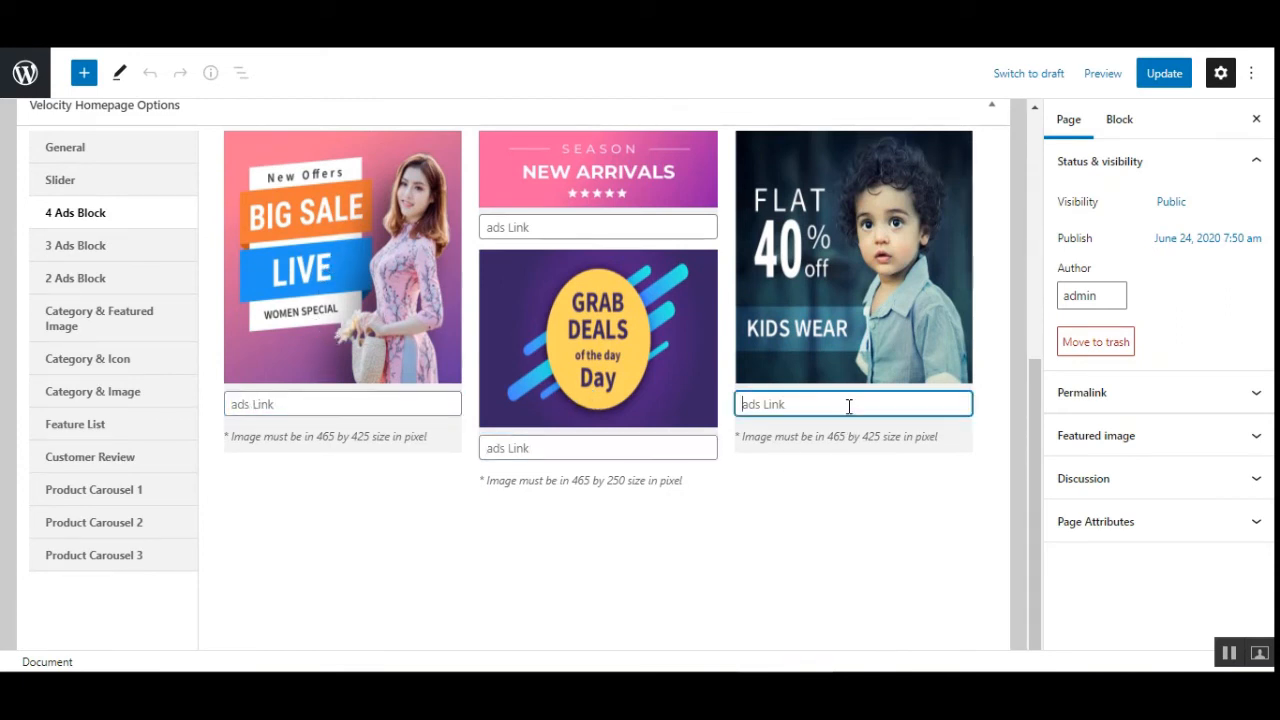
{"action": "left_click", "coordinate": [603, 225]}
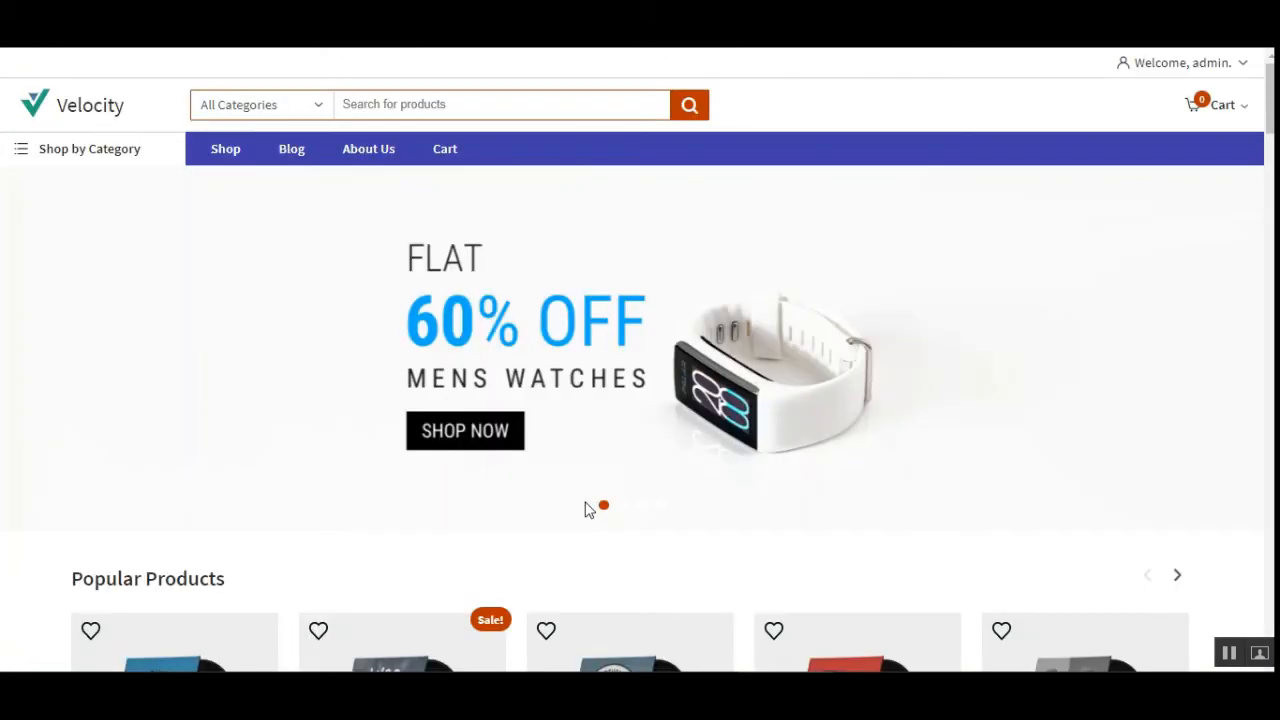
{"action": "scroll", "coordinate": [590, 509], "scroll_direction": "down", "scroll_amount": 8}
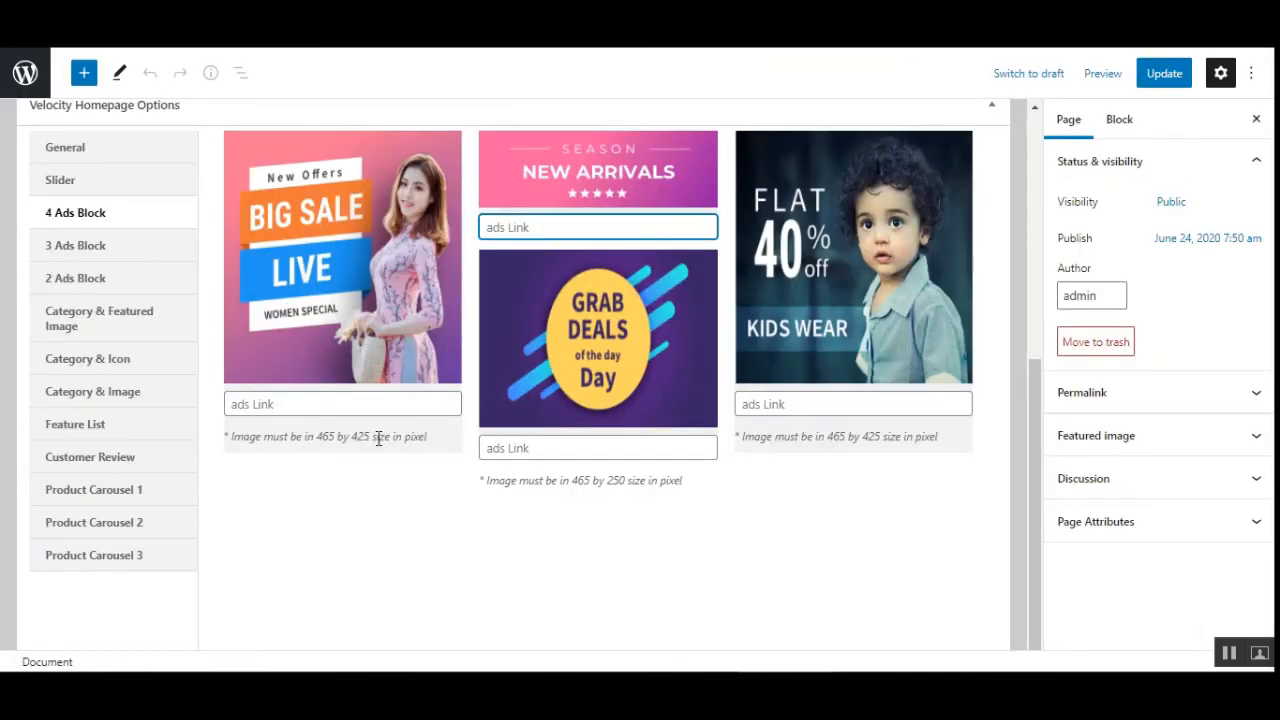
Step: View the 3 Ads Block's images and ad link field, and locate the matching ads on the storefront homepage
{"action": "left_click", "coordinate": [90, 248]}
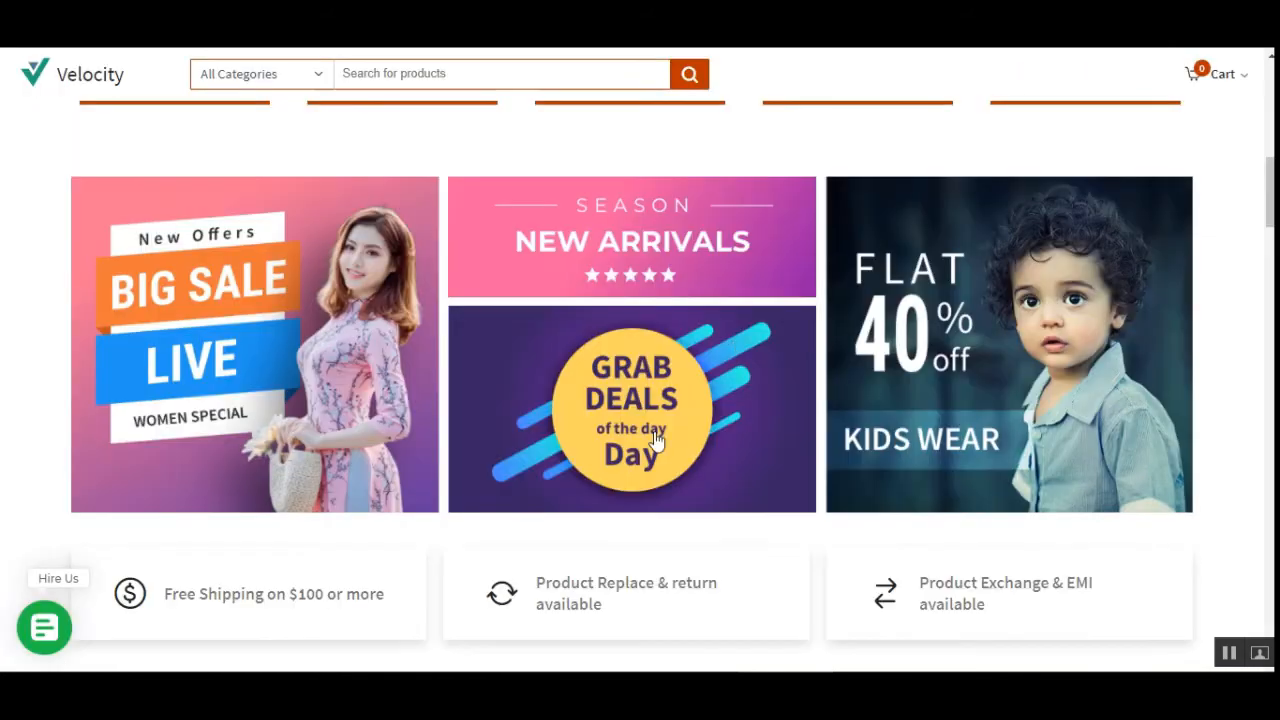
{"action": "scroll", "coordinate": [595, 461], "scroll_direction": "down", "scroll_amount": 8}
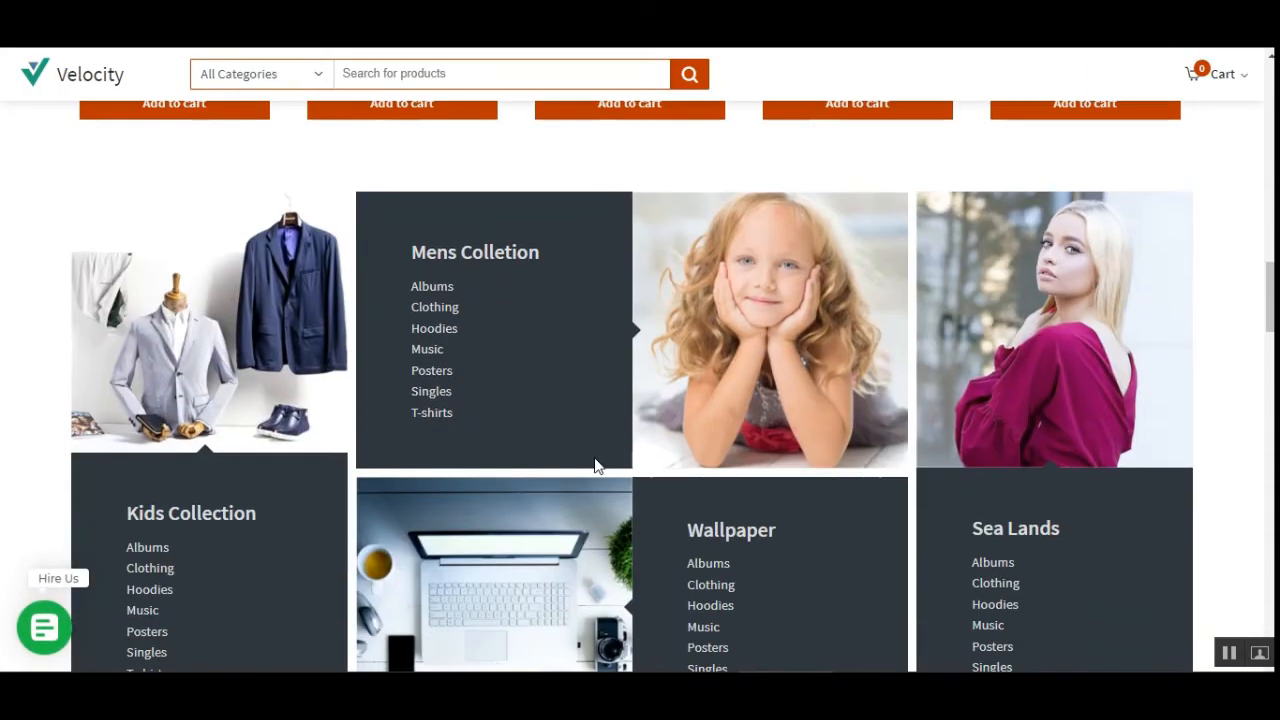
{"action": "scroll", "coordinate": [593, 461], "scroll_direction": "down", "scroll_amount": 13}
{"action": "scroll", "coordinate": [593, 461], "scroll_direction": "up", "scroll_amount": 2}
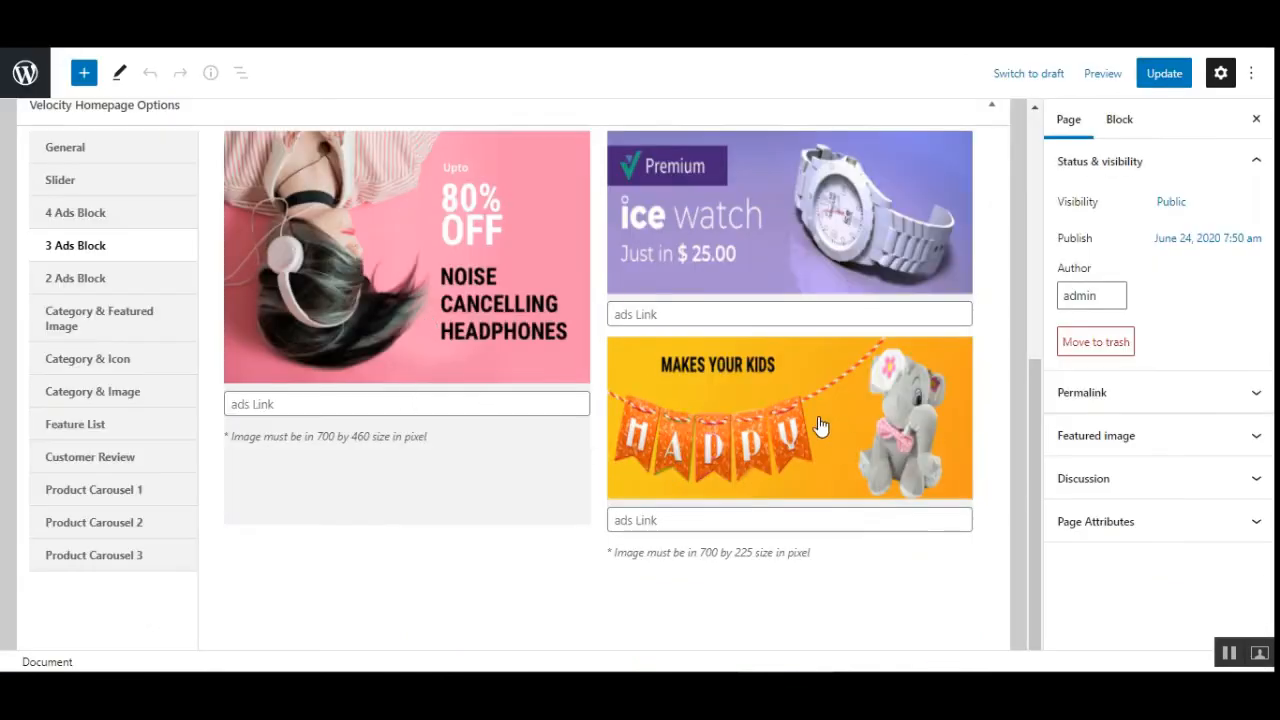
{"action": "left_click", "coordinate": [393, 405]}
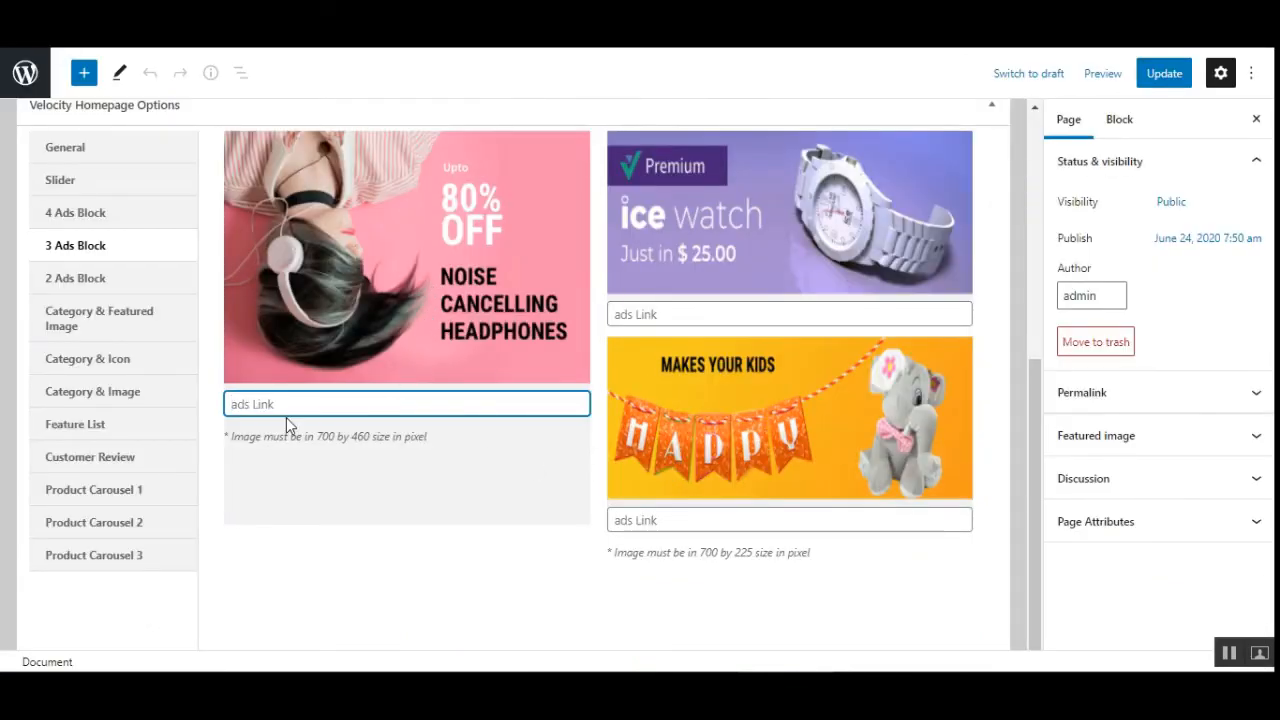
Step: View the 2 Ads Block's images and find the matching toaster and trimmer ads on the storefront homepage
{"action": "left_click", "coordinate": [105, 283]}
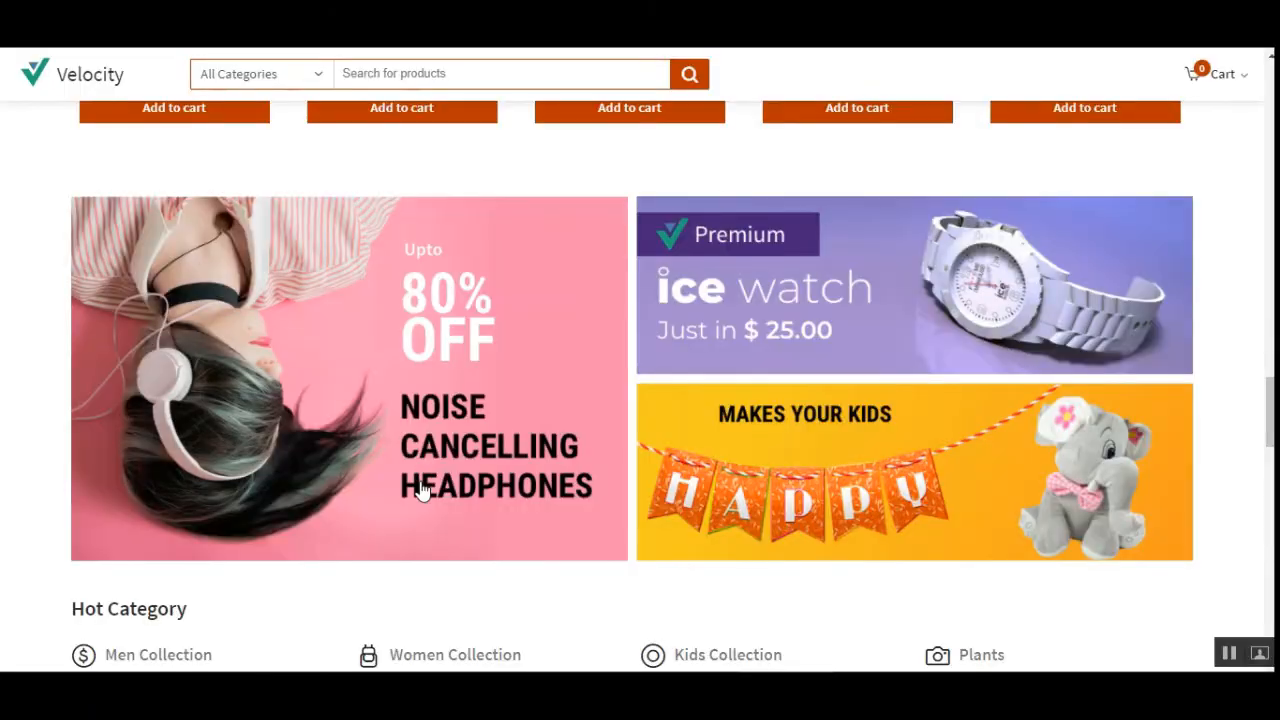
{"action": "scroll", "coordinate": [443, 491], "scroll_direction": "down", "scroll_amount": 7}
{"action": "scroll", "coordinate": [607, 571], "scroll_direction": "up", "scroll_amount": 1}
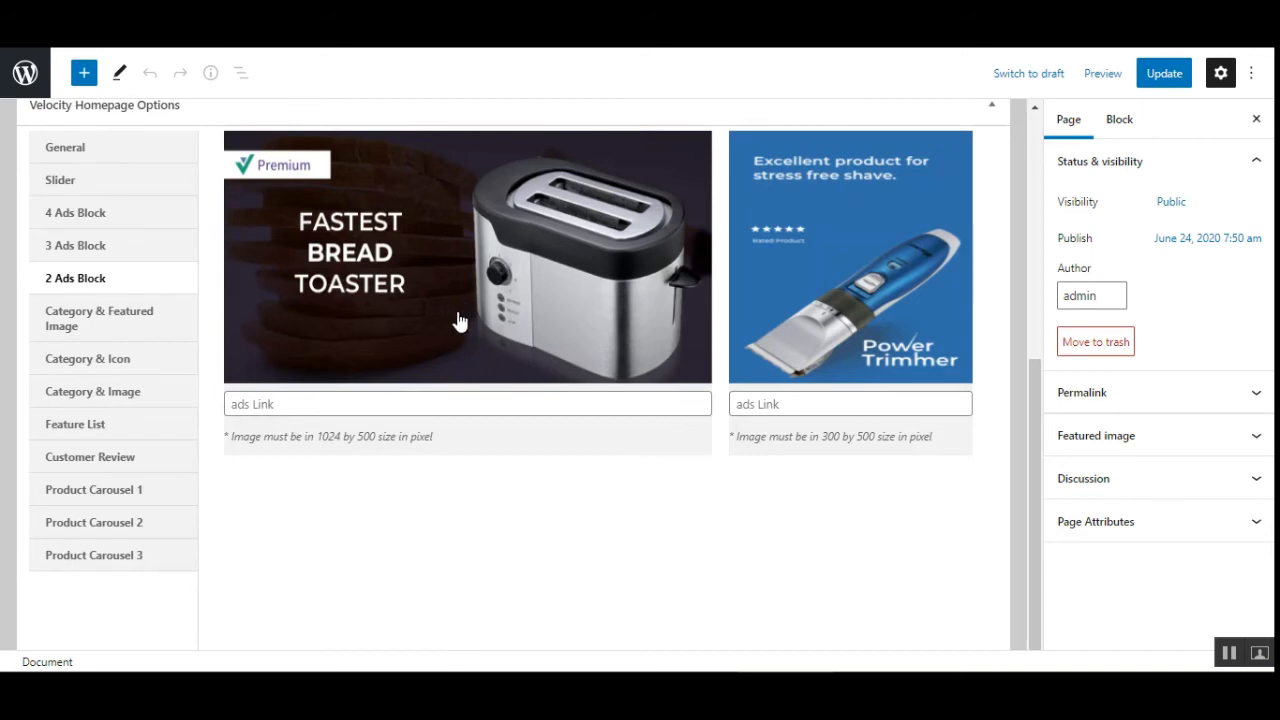
Step: Examine the Category & Featured Image section's images, column titles and category links, and compare them with the category blocks on the storefront homepage
{"action": "left_click", "coordinate": [125, 322]}
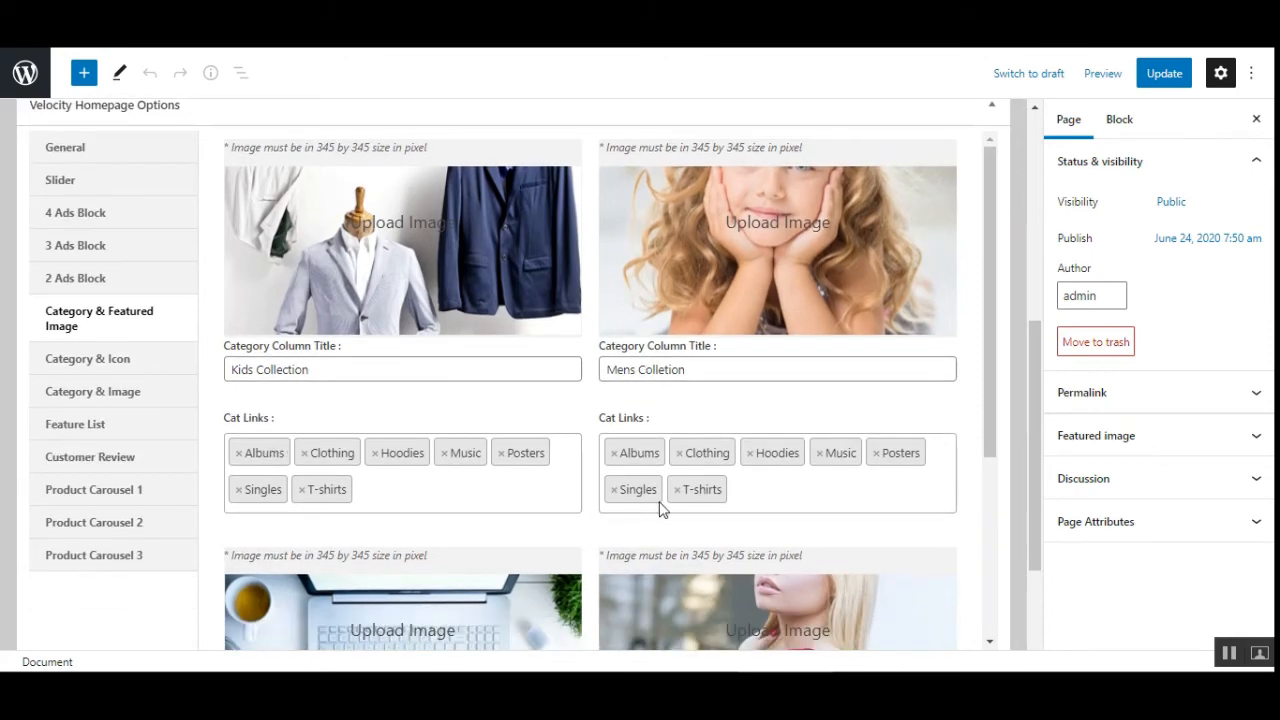
{"action": "scroll", "coordinate": [660, 510], "scroll_direction": "down", "scroll_amount": 3}
{"action": "left_click", "coordinate": [308, 498]}
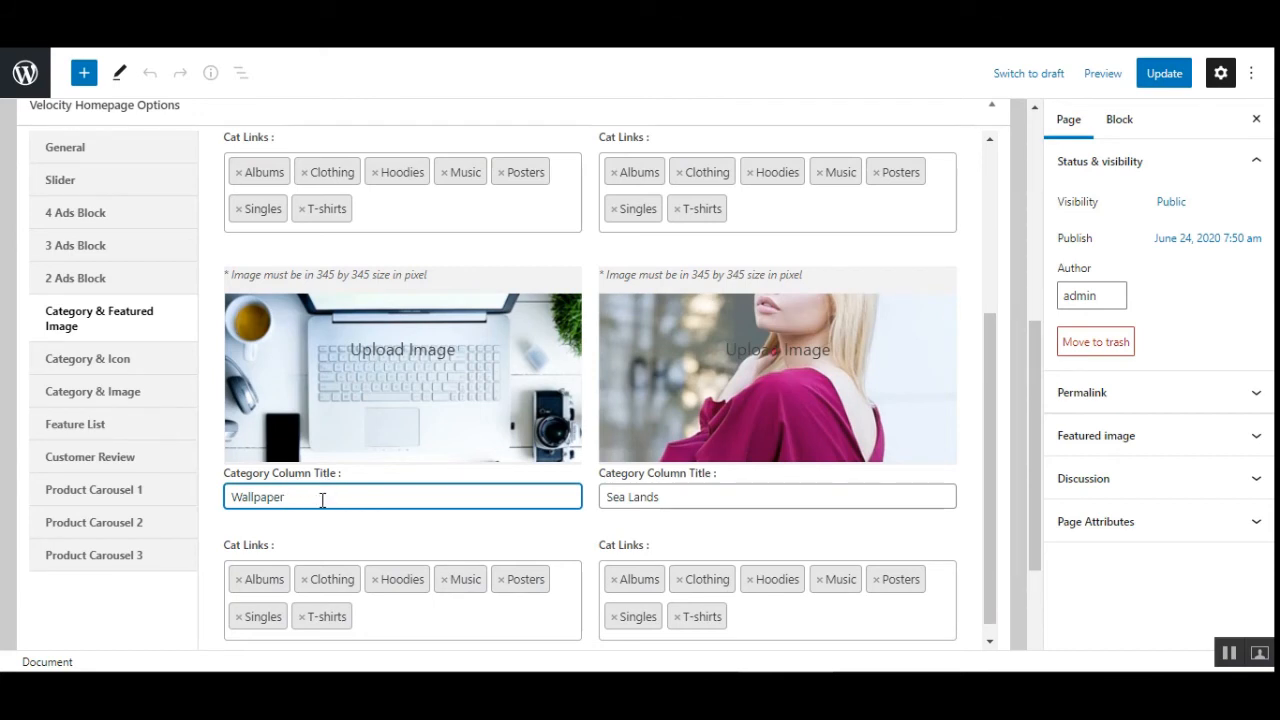
{"action": "scroll", "coordinate": [323, 505], "scroll_direction": "down", "scroll_amount": 1}
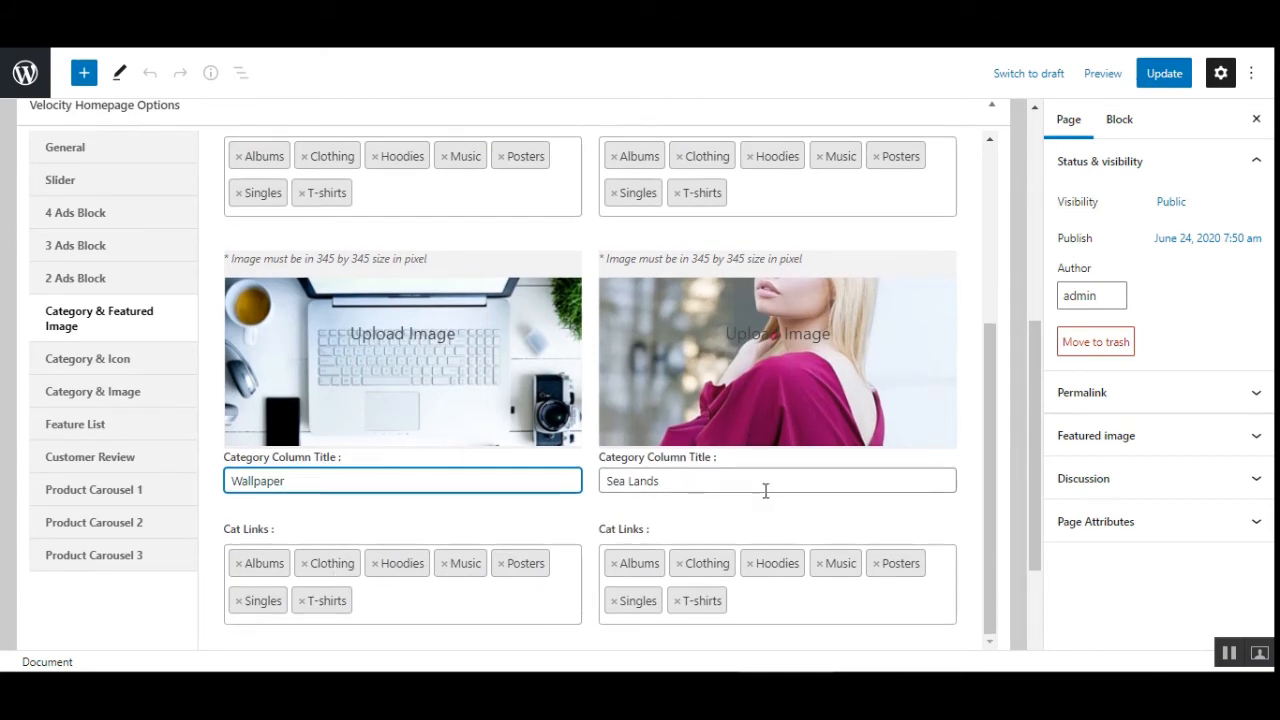
{"action": "scroll", "coordinate": [500, 567], "scroll_direction": "up", "scroll_amount": 1}
{"action": "scroll", "coordinate": [300, 550], "scroll_direction": "up", "scroll_amount": 4}
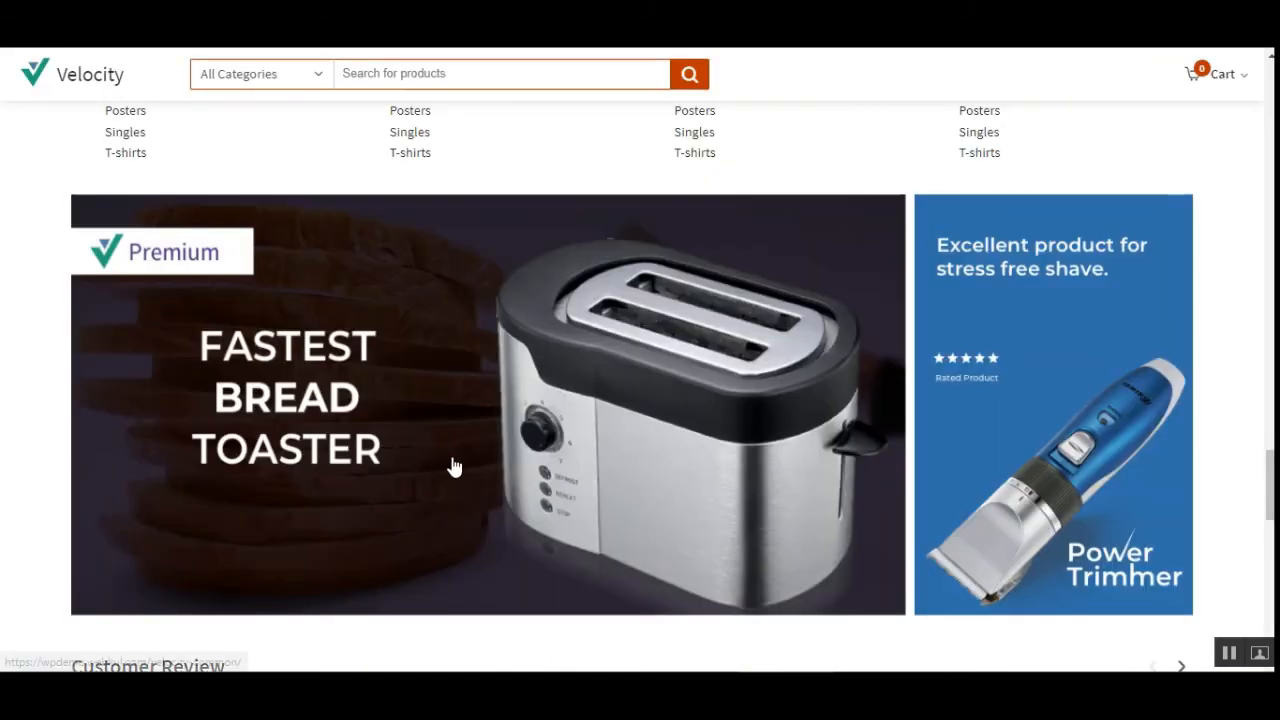
{"action": "scroll", "coordinate": [451, 466], "scroll_direction": "up", "scroll_amount": 10}
{"action": "scroll", "coordinate": [463, 457], "scroll_direction": "down", "scroll_amount": 5}
{"action": "scroll", "coordinate": [460, 450], "scroll_direction": "up", "scroll_amount": 10}
{"action": "scroll", "coordinate": [460, 448], "scroll_direction": "down", "scroll_amount": 7}
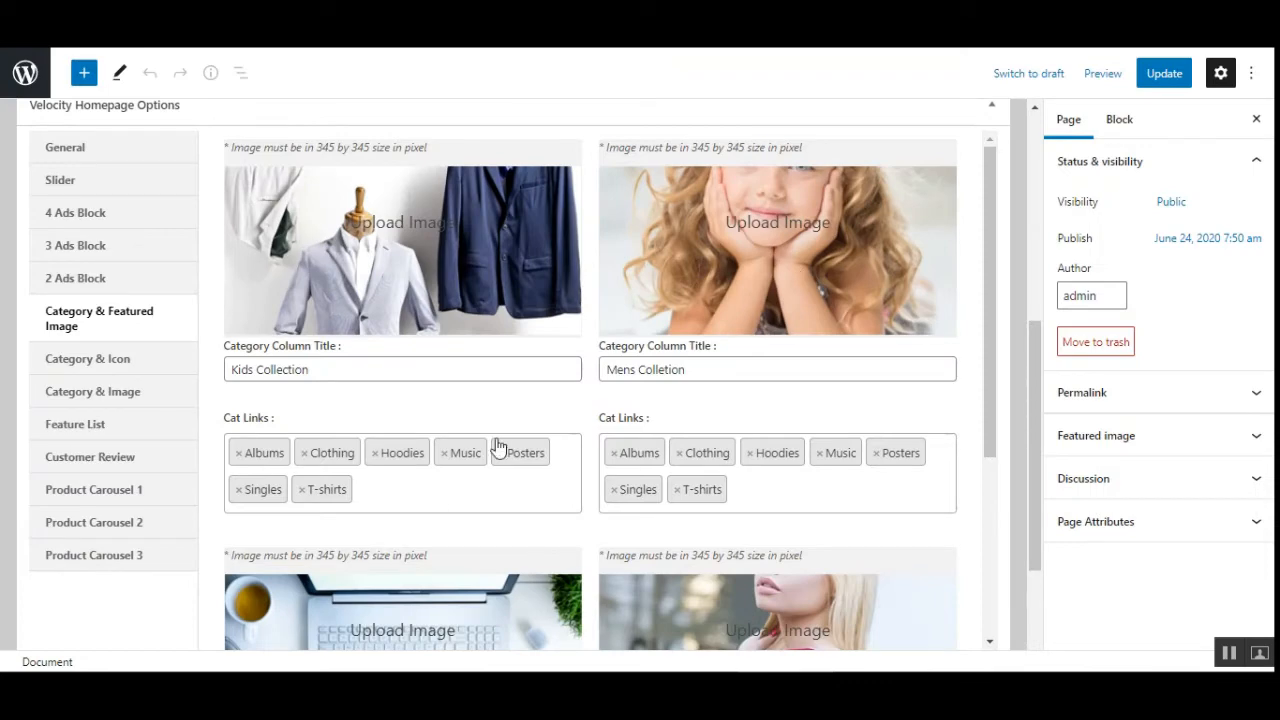
{"action": "scroll", "coordinate": [548, 486], "scroll_direction": "down", "scroll_amount": 5}
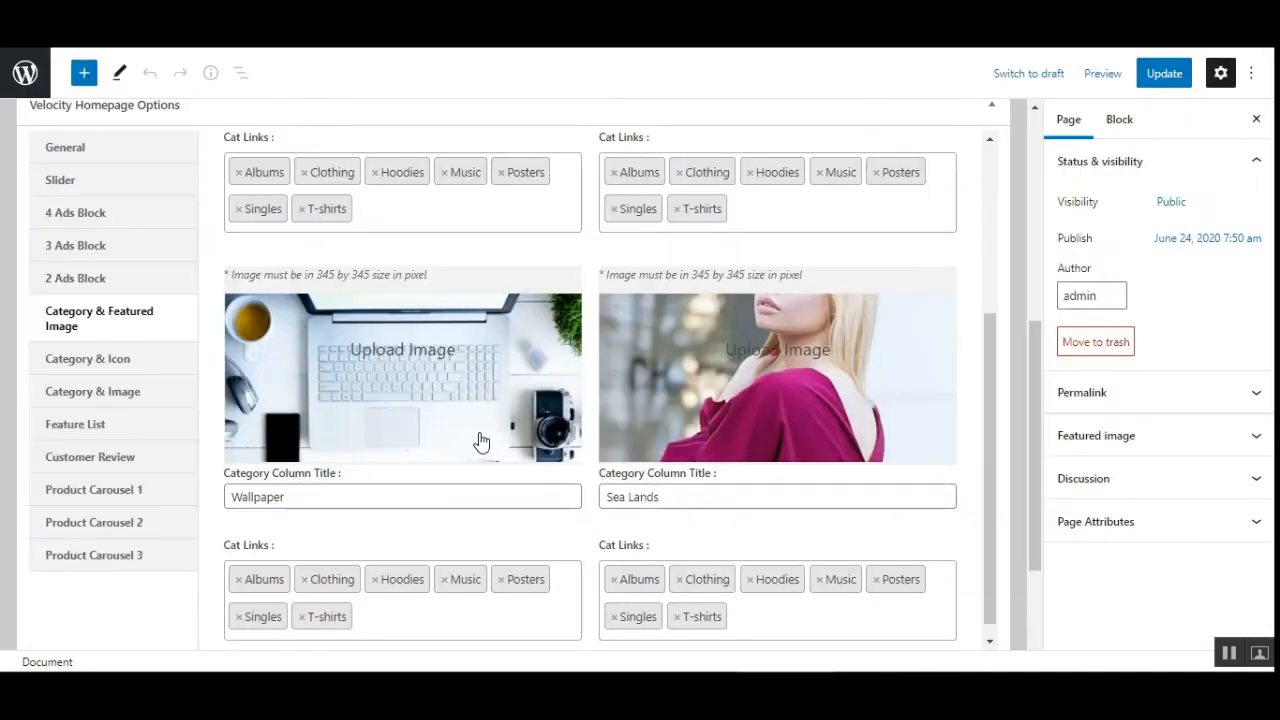
Step: View the Category & Icon section's icon classes and titles, and look through the Category & Image section's block content
{"action": "left_click", "coordinate": [110, 362]}
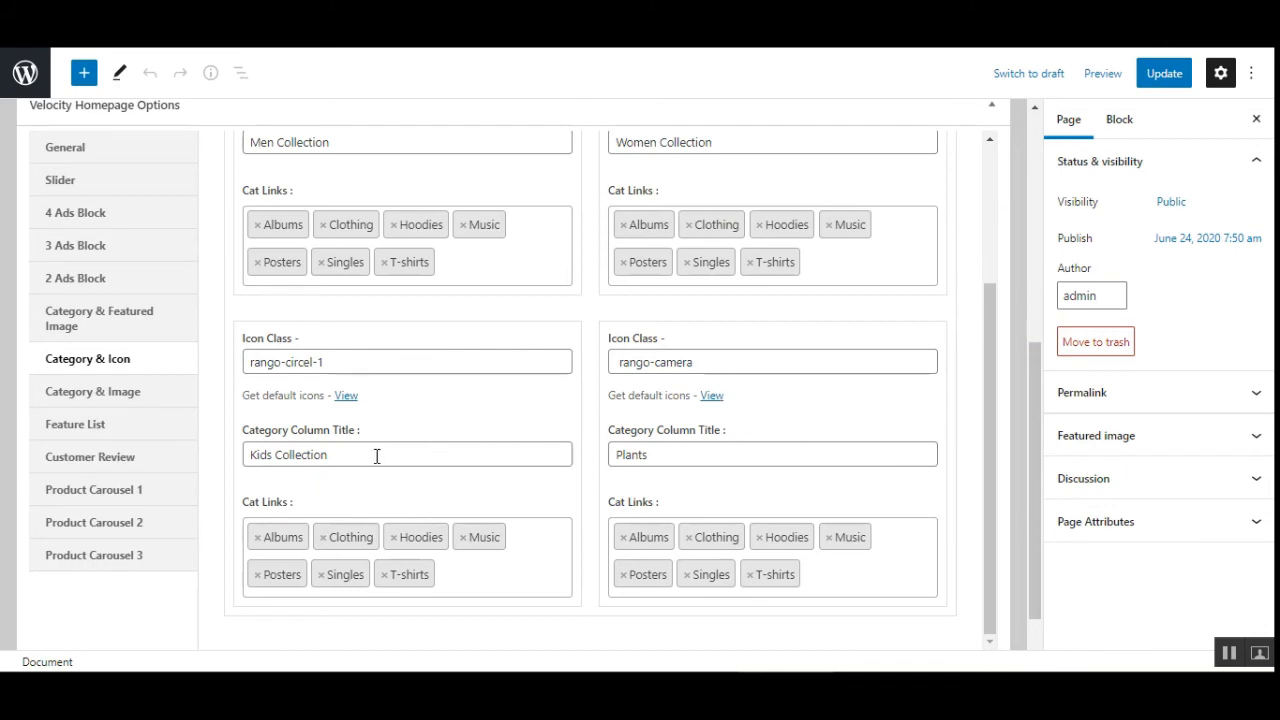
{"action": "left_click", "coordinate": [100, 395]}
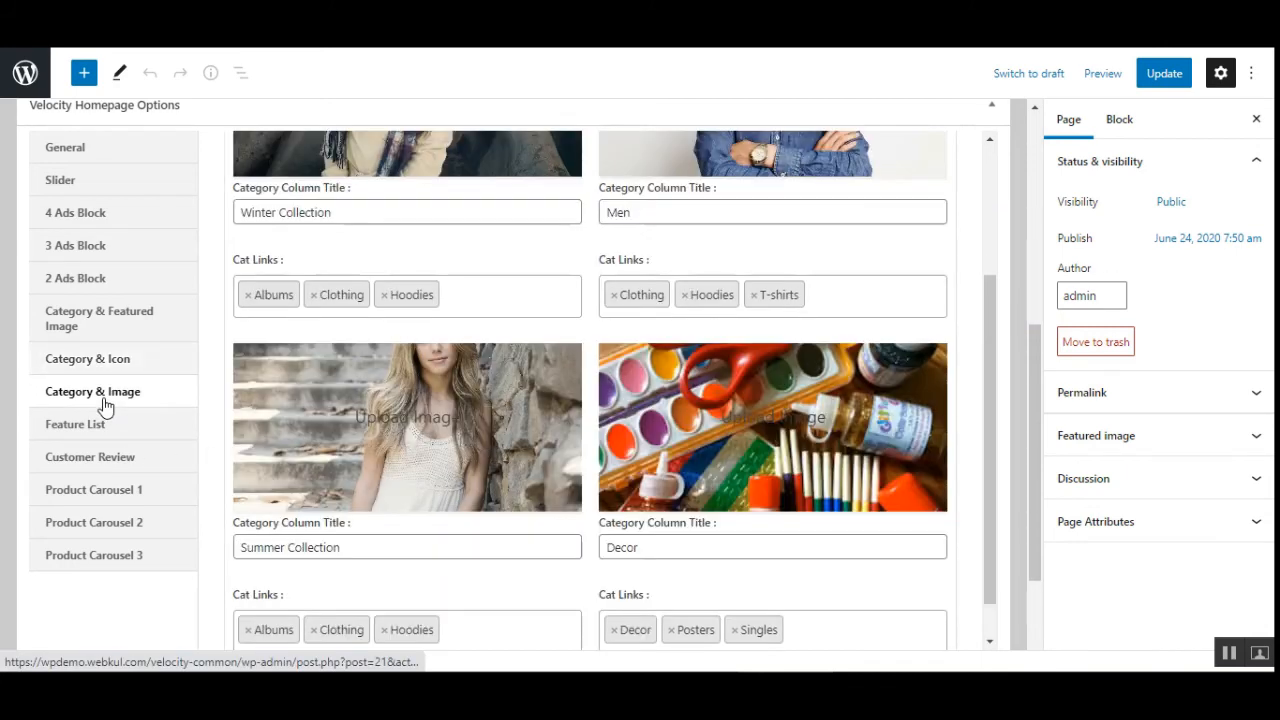
{"action": "scroll", "coordinate": [547, 497], "scroll_direction": "up", "scroll_amount": 2}
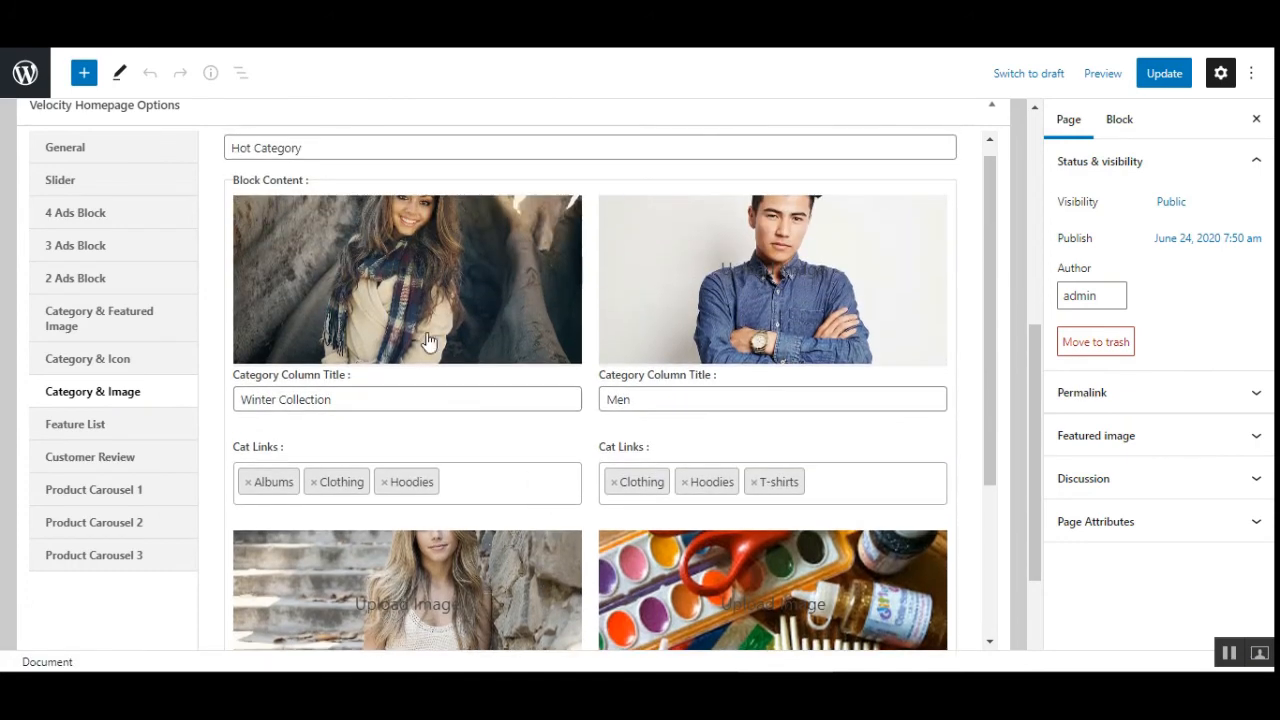
{"action": "scroll", "coordinate": [428, 366], "scroll_direction": "down", "scroll_amount": 2}
{"action": "scroll", "coordinate": [434, 374], "scroll_direction": "up", "scroll_amount": 2}
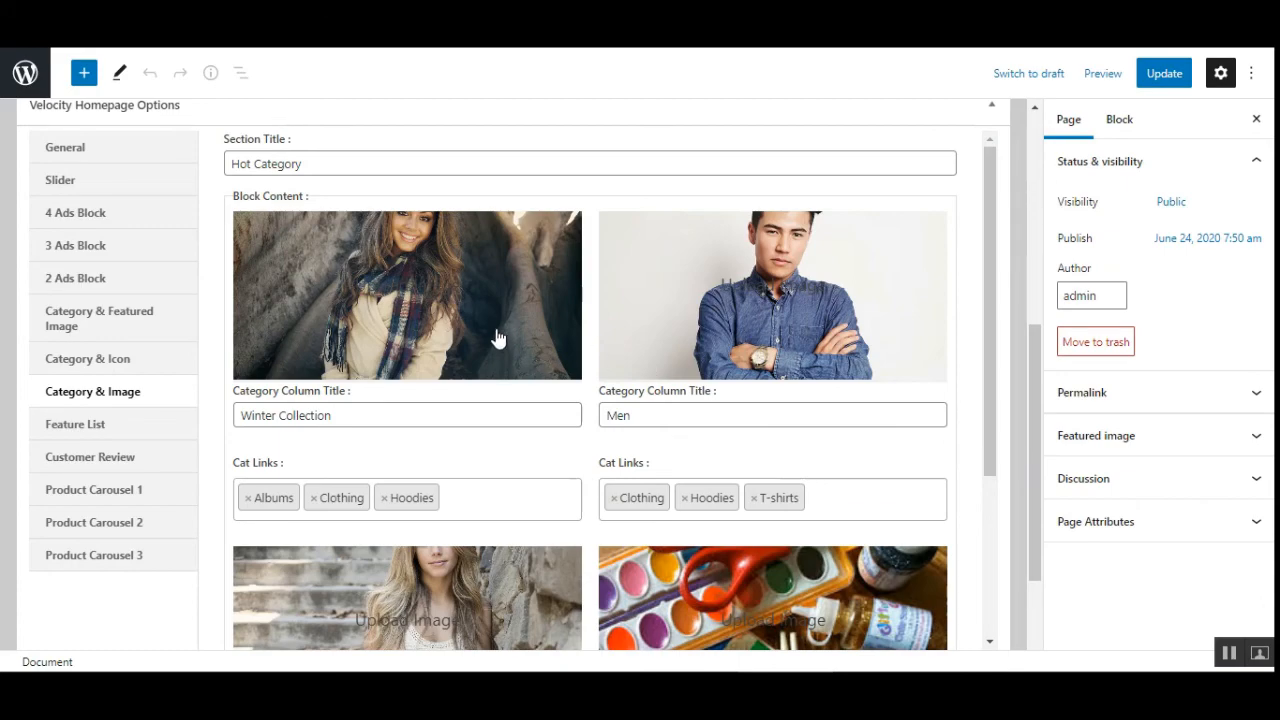
Step: Compare the Category & Image section's title, column titles and category links with the Hot Category block on the storefront homepage
{"action": "left_click_drag", "start_coordinate": [320, 163], "coordinate": [228, 163]}
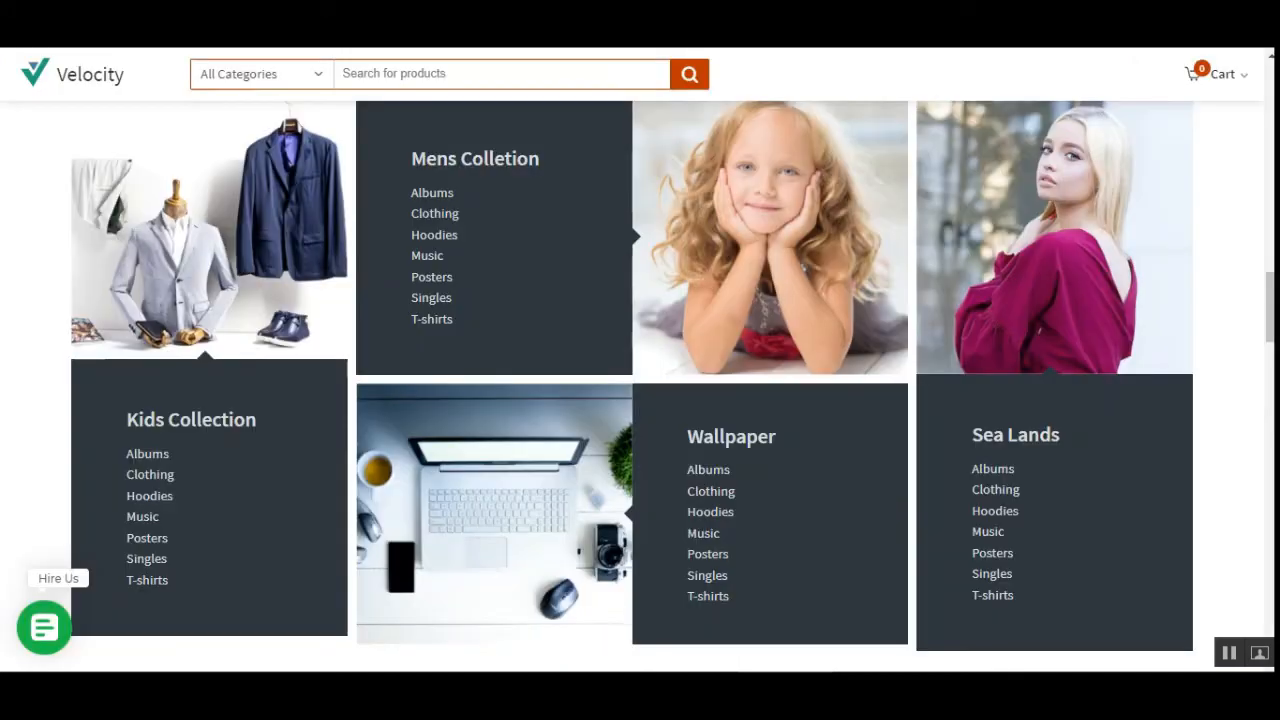
{"action": "left_click_drag", "start_coordinate": [1271, 370], "coordinate": [1261, 447]}
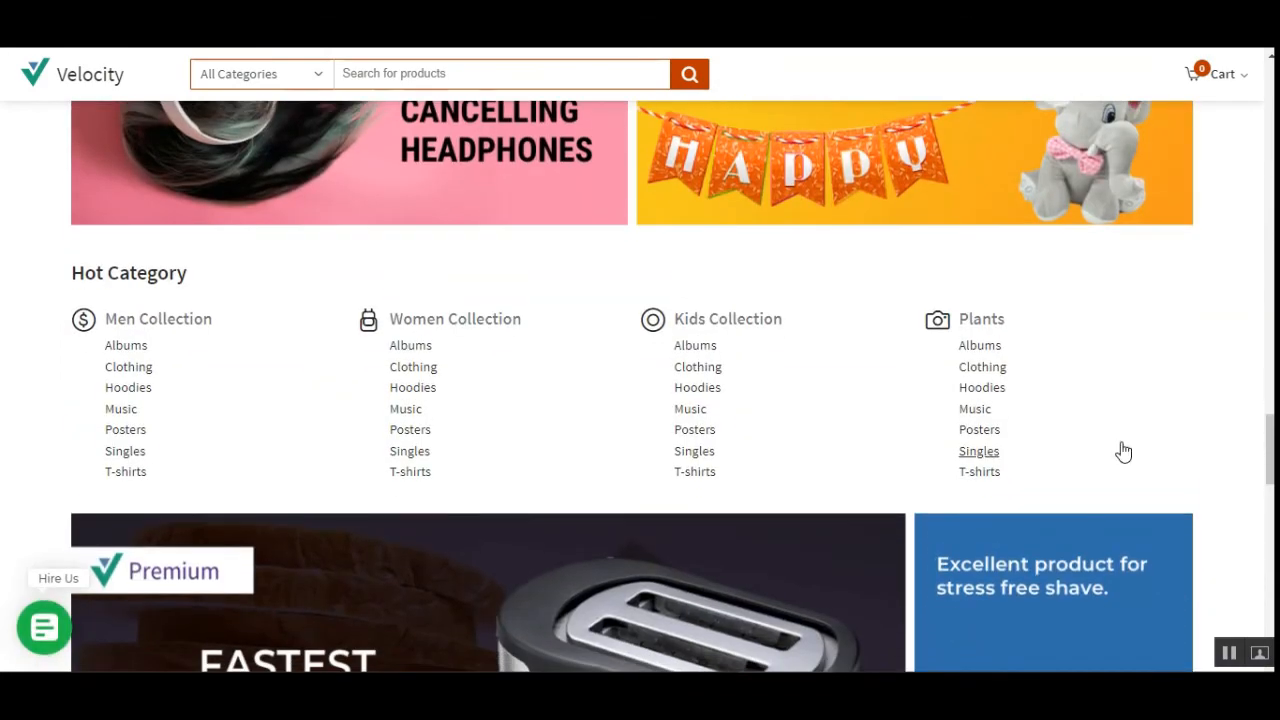
{"action": "left_click_drag", "start_coordinate": [97, 275], "coordinate": [195, 292]}
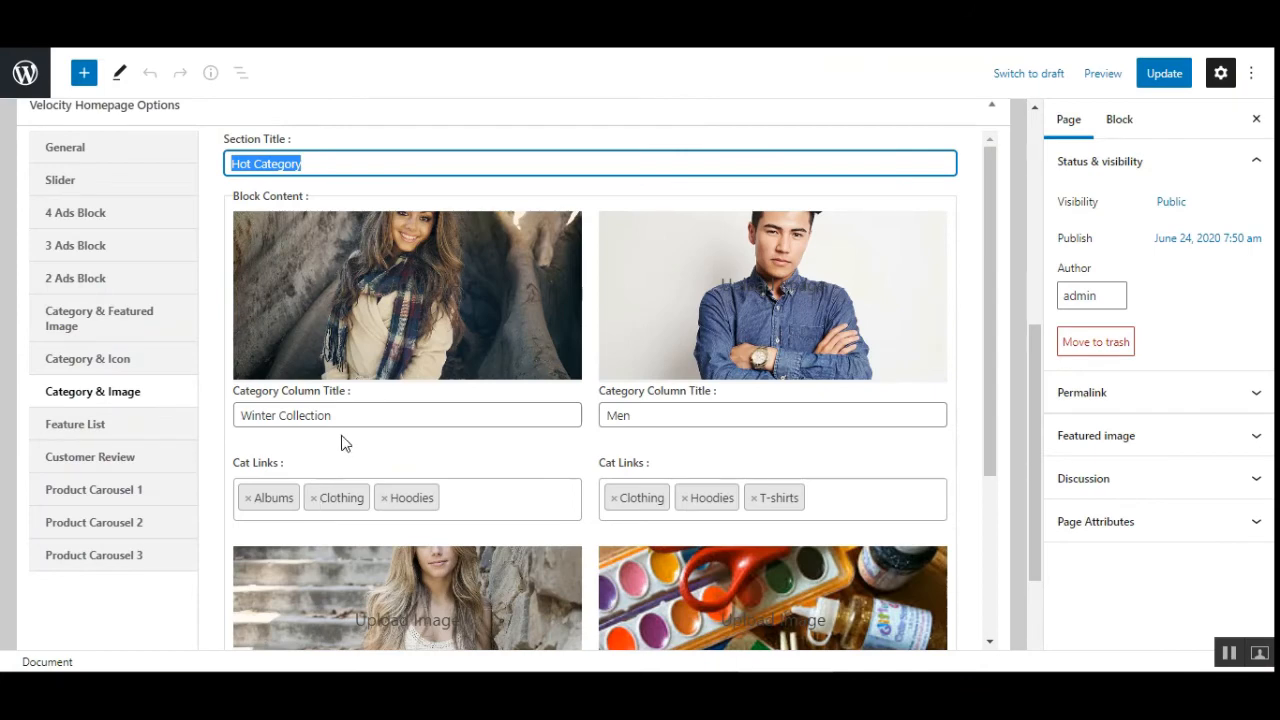
{"action": "scroll", "coordinate": [352, 422], "scroll_direction": "down", "scroll_amount": 1}
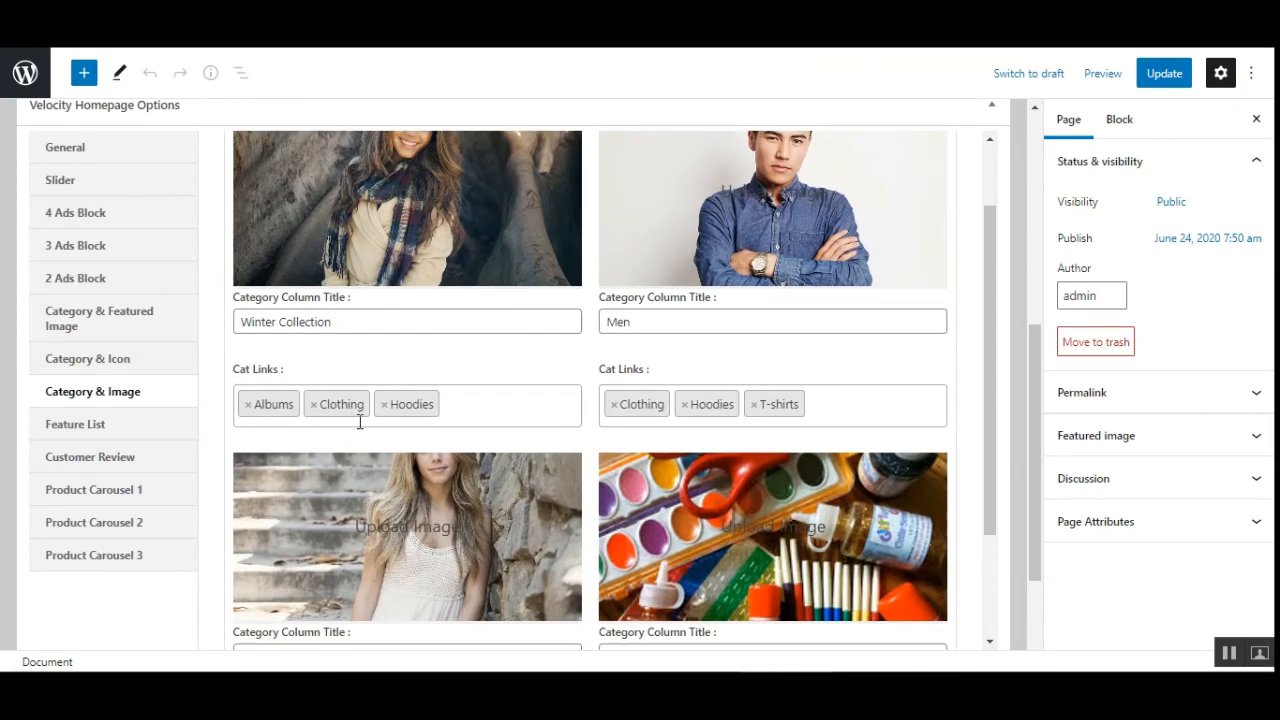
{"action": "scroll", "coordinate": [360, 422], "scroll_direction": "down", "scroll_amount": 2}
{"action": "scroll", "coordinate": [360, 430], "scroll_direction": "up", "scroll_amount": 3}
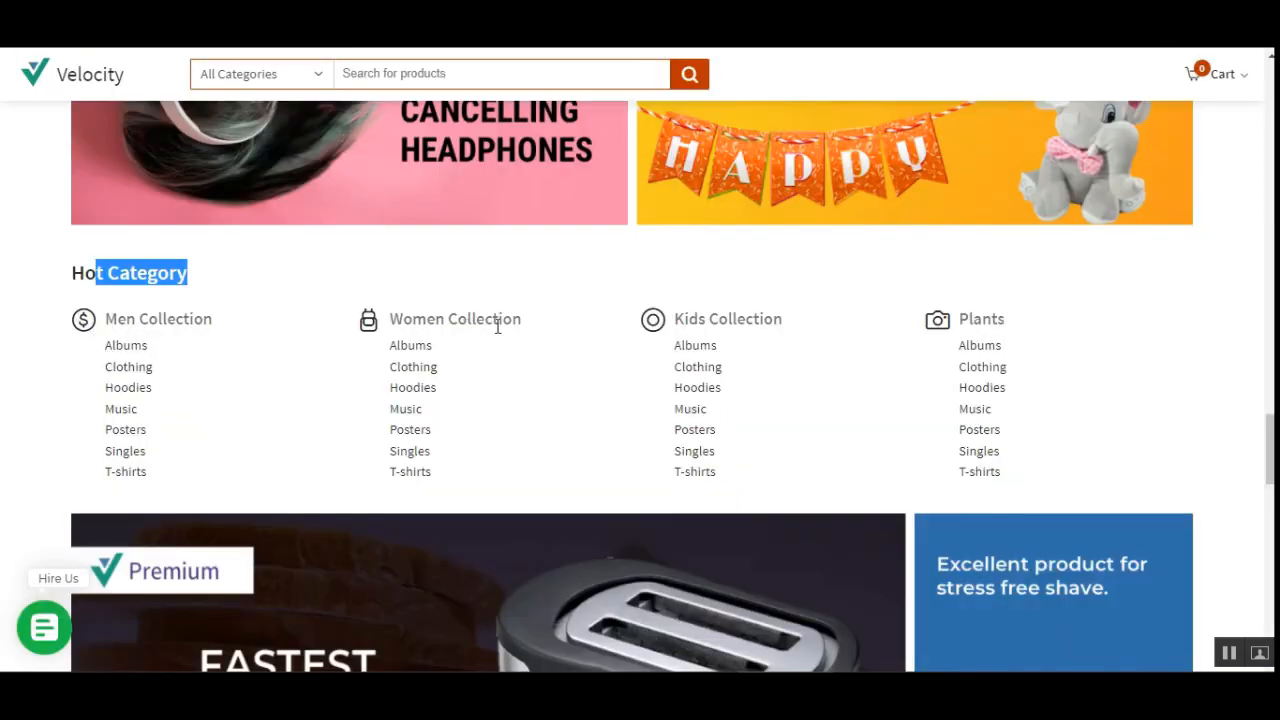
{"action": "scroll", "coordinate": [463, 397], "scroll_direction": "down", "scroll_amount": 2}
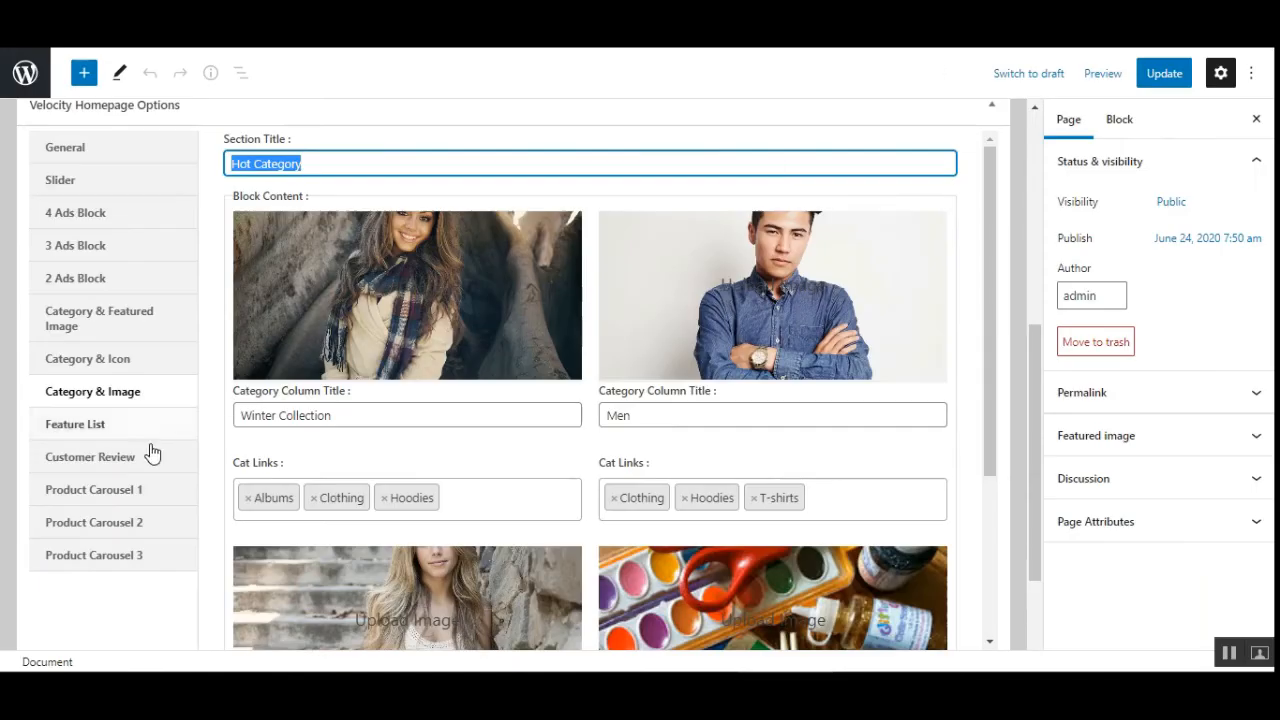
Step: Open the Feature List section and compare its three features with the shipping, return and exchange blocks on the storefront homepage
{"action": "left_click", "coordinate": [113, 428]}
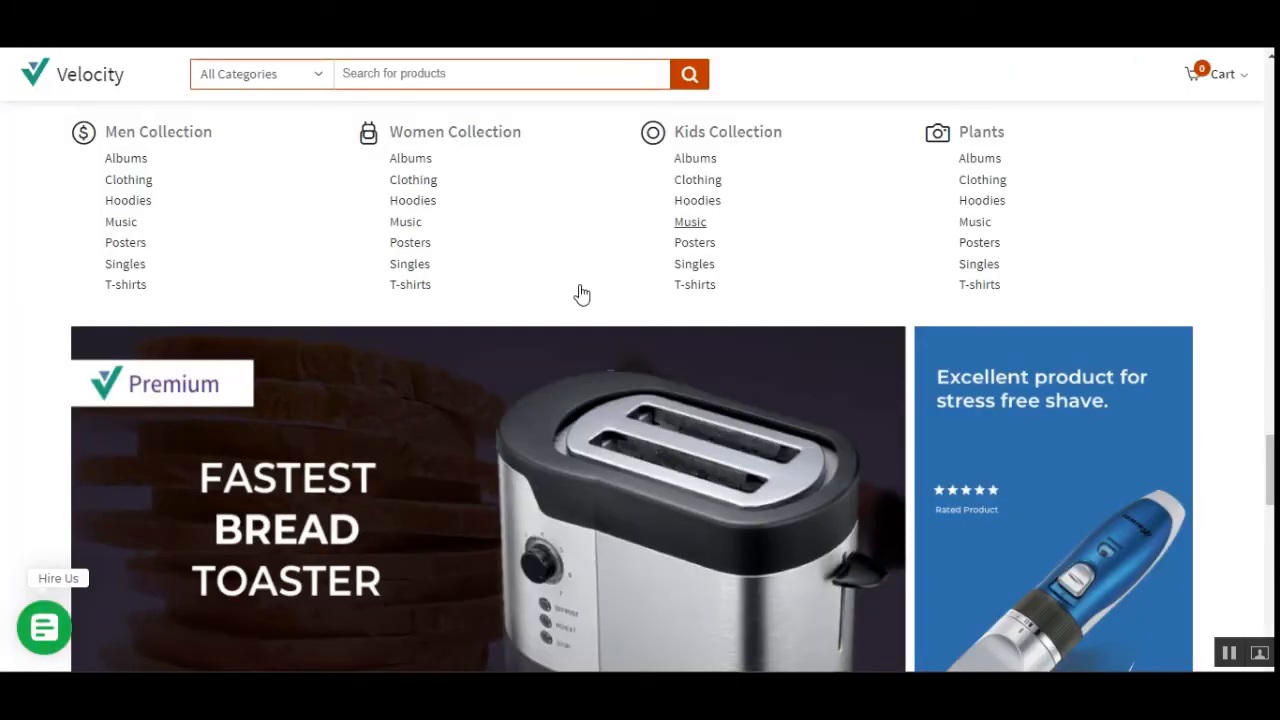
{"action": "scroll", "coordinate": [533, 325], "scroll_direction": "down", "scroll_amount": 15}
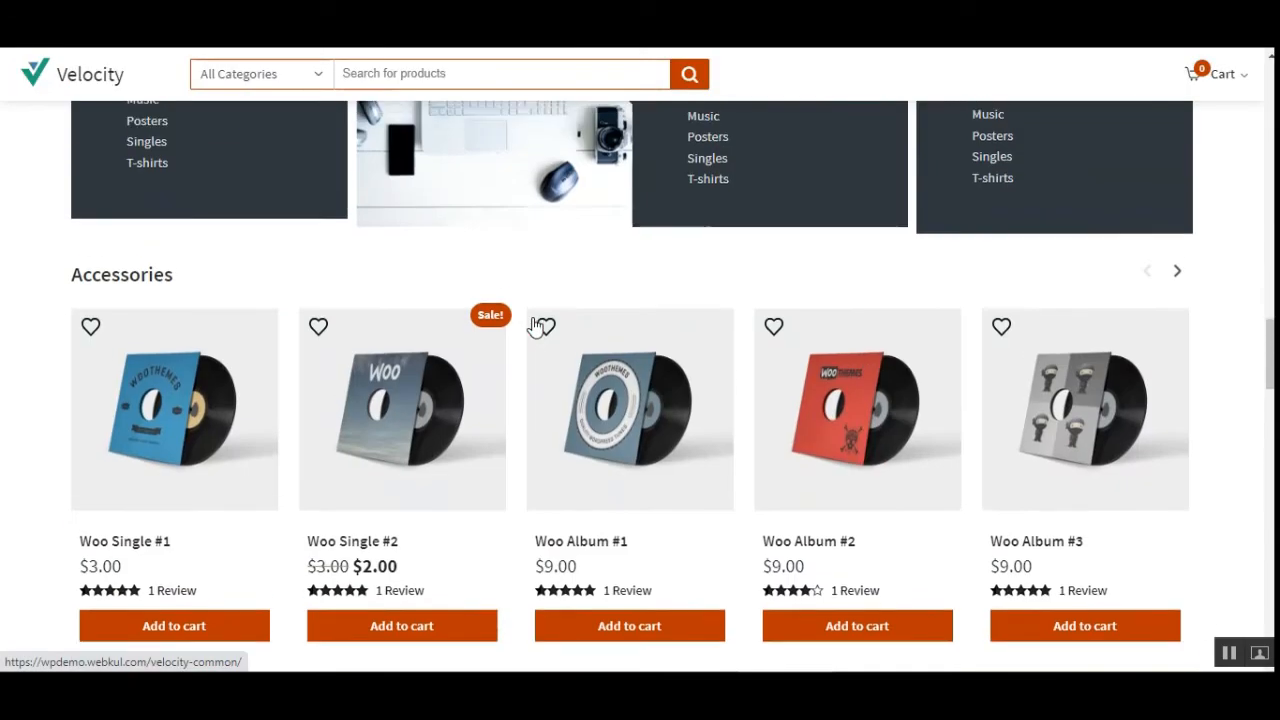
{"action": "scroll", "coordinate": [533, 325], "scroll_direction": "up", "scroll_amount": 3}
{"action": "scroll", "coordinate": [531, 323], "scroll_direction": "down", "scroll_amount": 5}
{"action": "scroll", "coordinate": [531, 323], "scroll_direction": "up", "scroll_amount": 4}
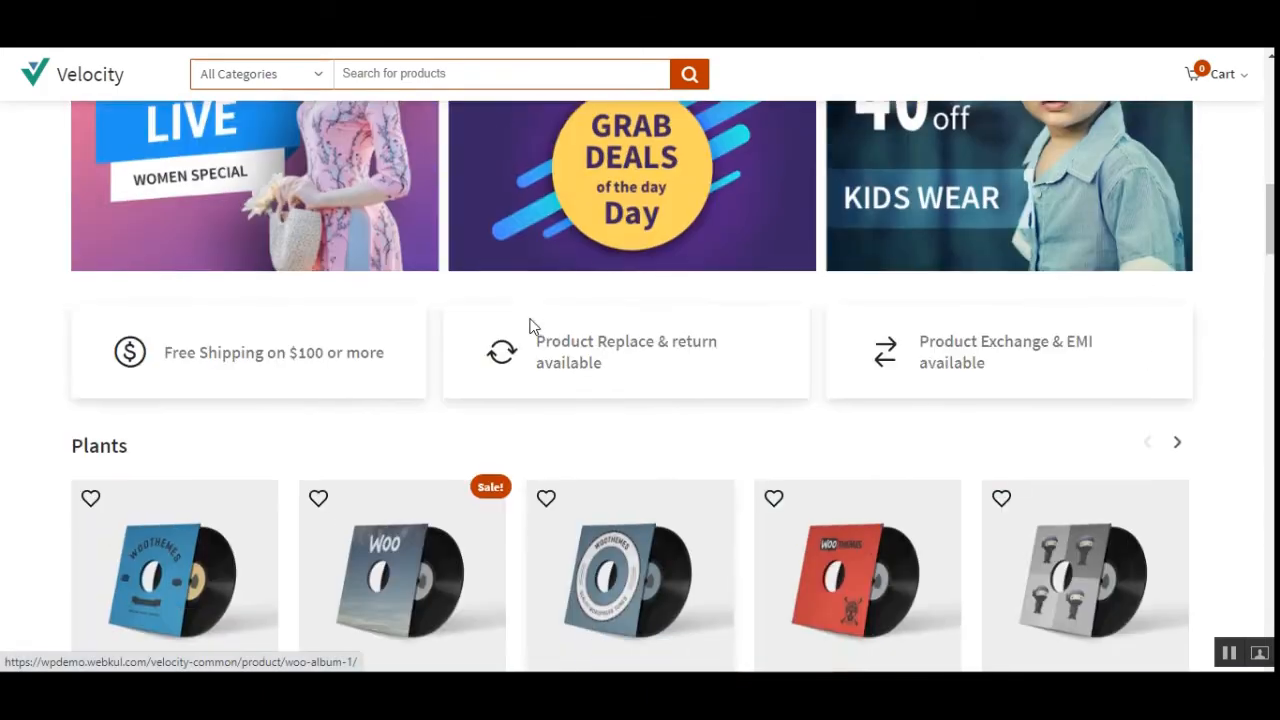
{"action": "left_click_drag", "start_coordinate": [158, 446], "coordinate": [429, 463]}
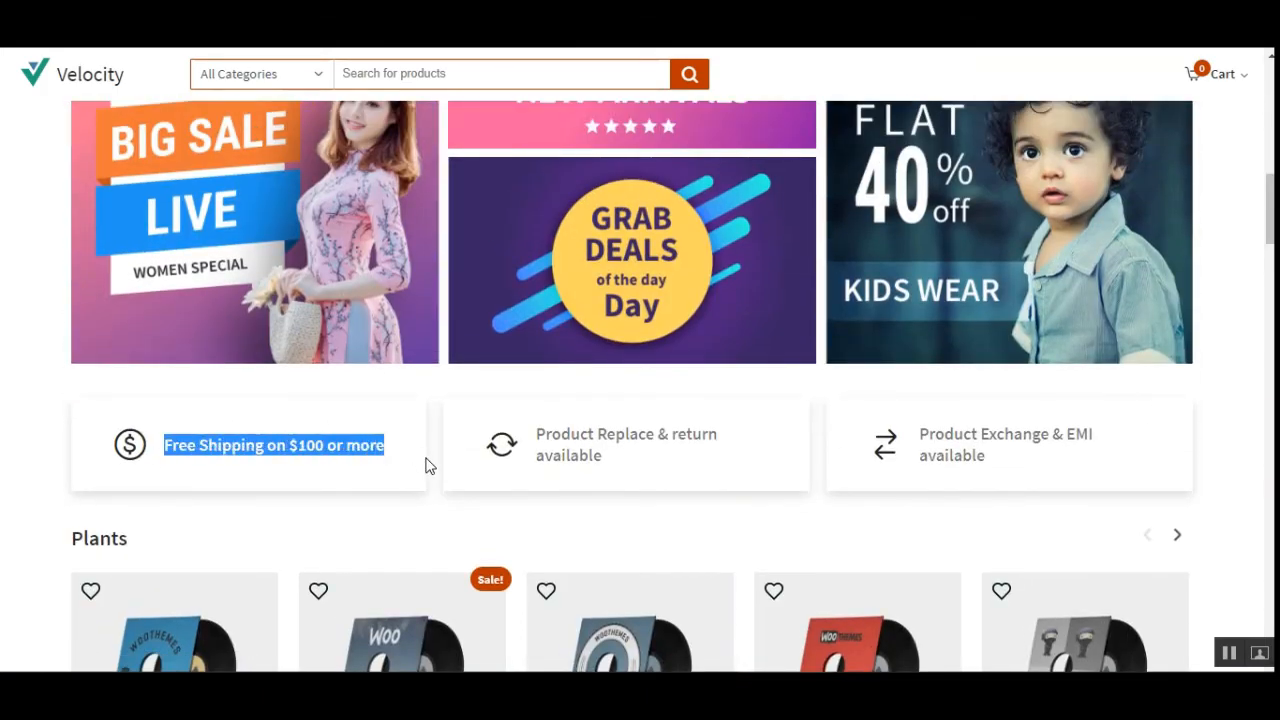
{"action": "left_click_drag", "start_coordinate": [569, 434], "coordinate": [602, 456]}
{"action": "left_click", "coordinate": [966, 449]}
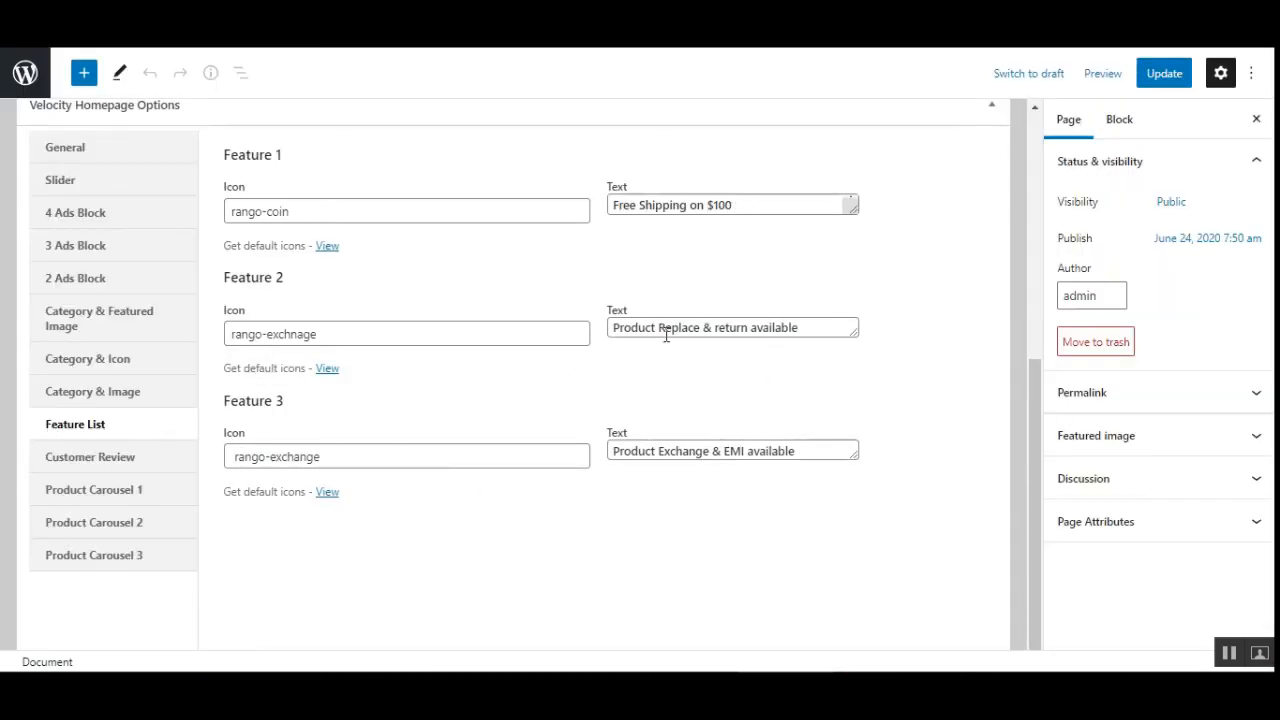
Step: View the Customer Review section's title, review sorting options and limit
{"action": "left_click", "coordinate": [128, 467]}
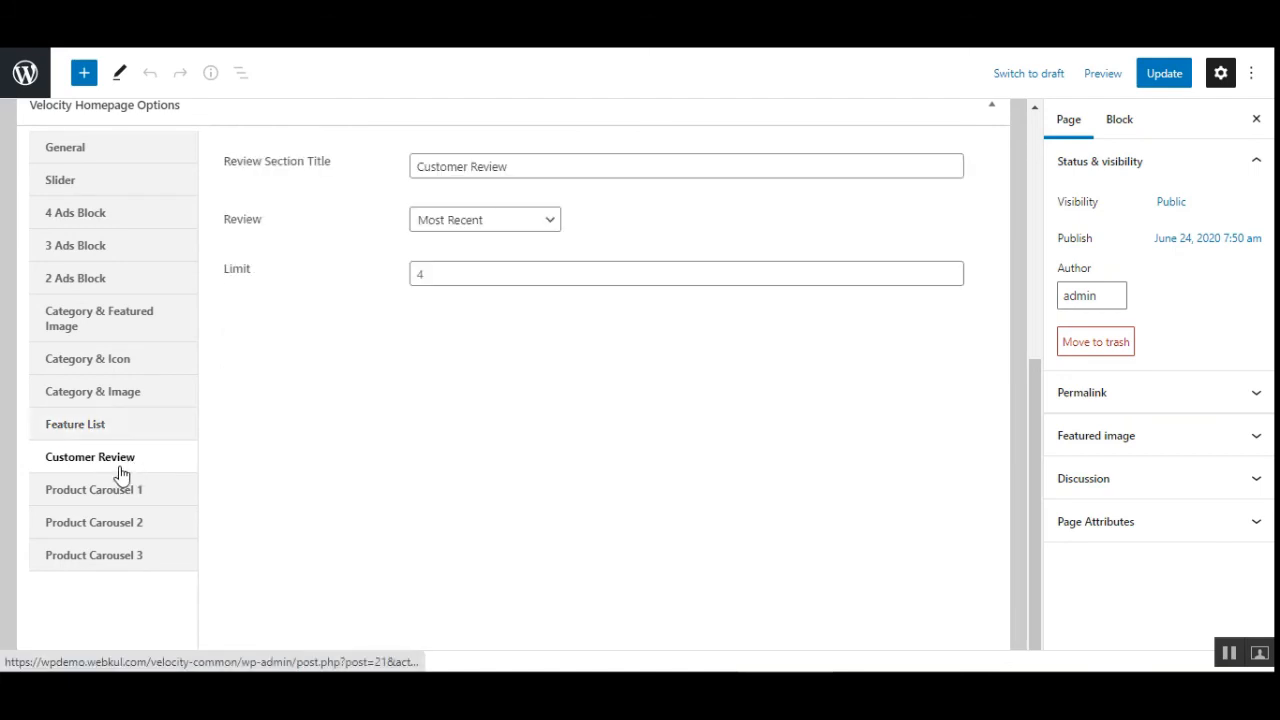
{"action": "left_click", "coordinate": [557, 164]}
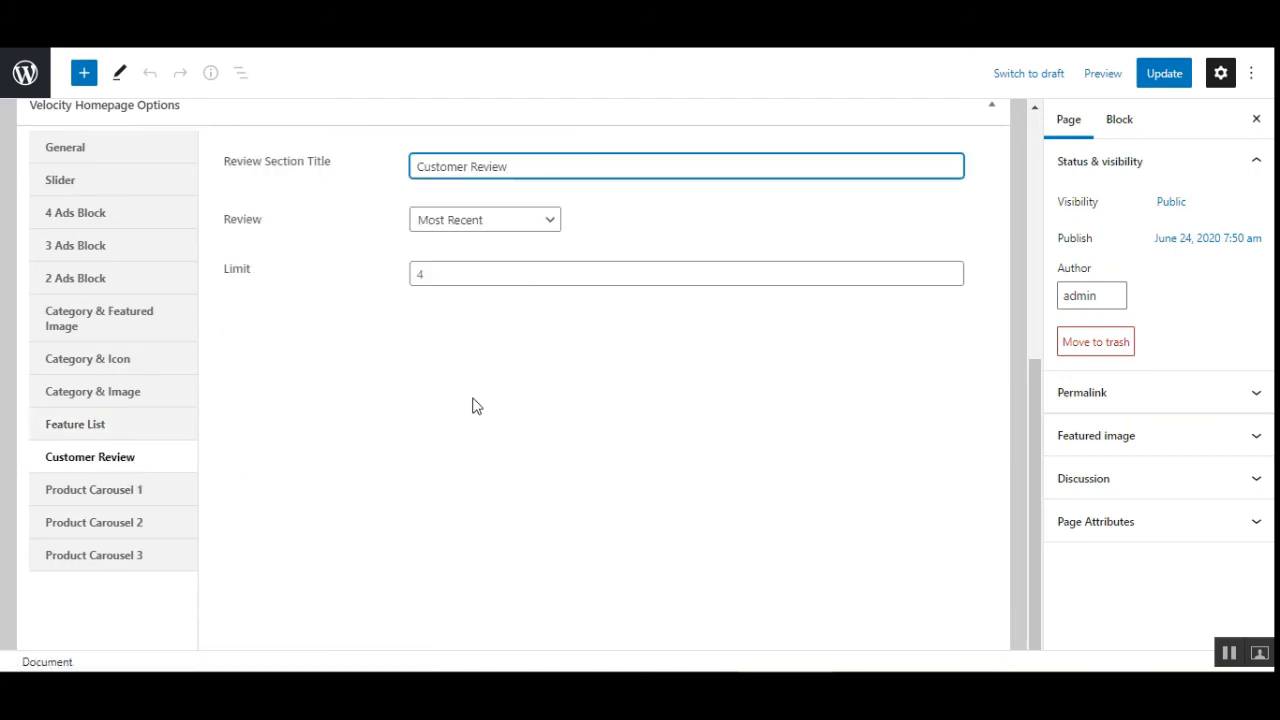
{"action": "left_click", "coordinate": [545, 222]}
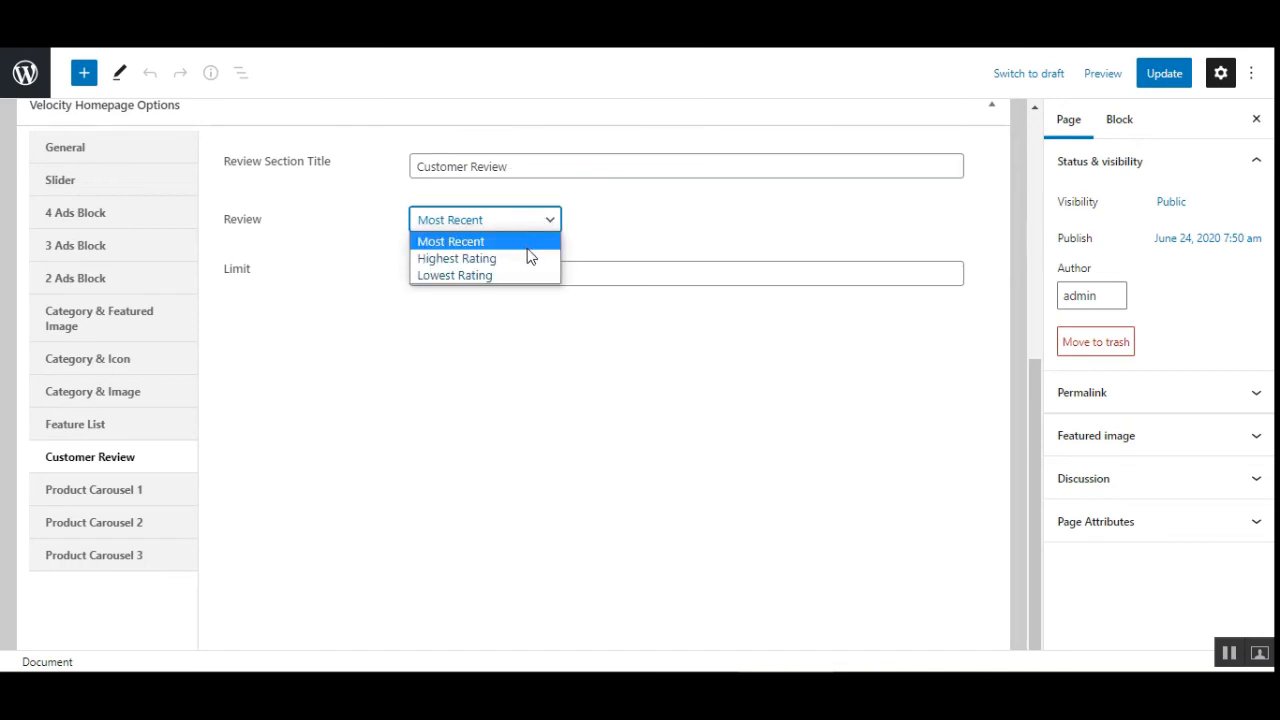
{"action": "left_click", "coordinate": [511, 291]}
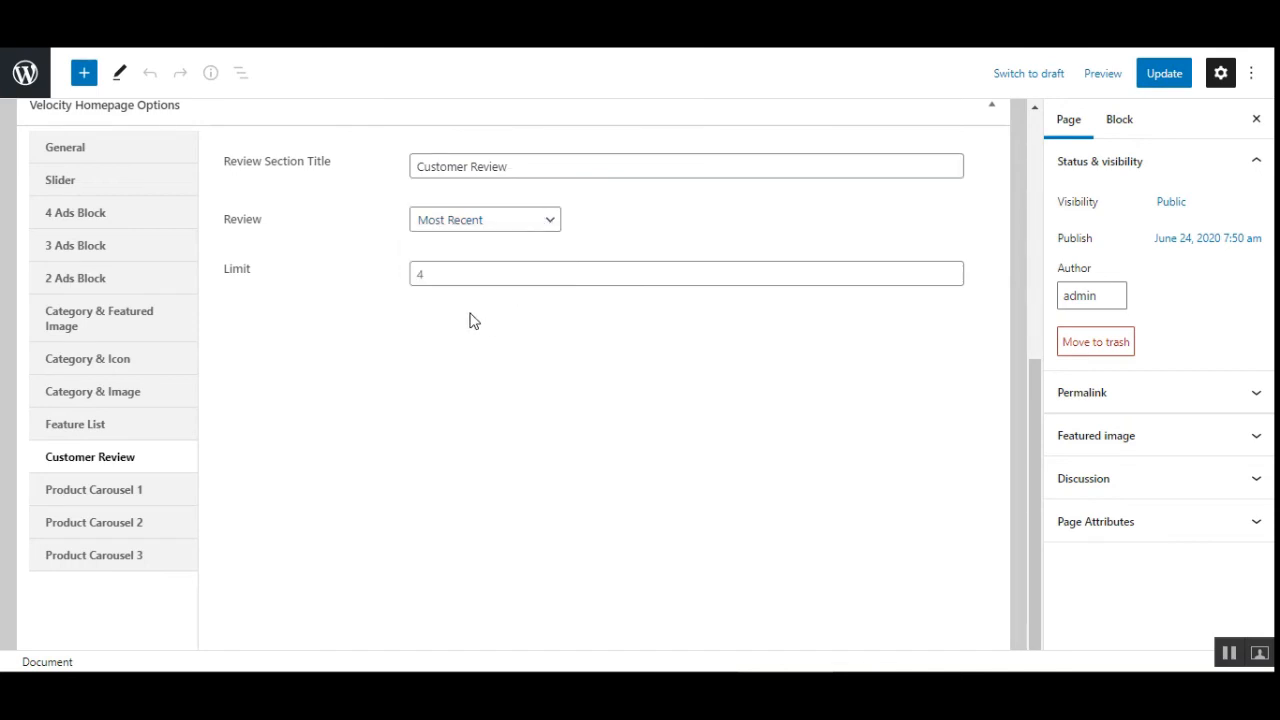
{"action": "left_click", "coordinate": [452, 275]}
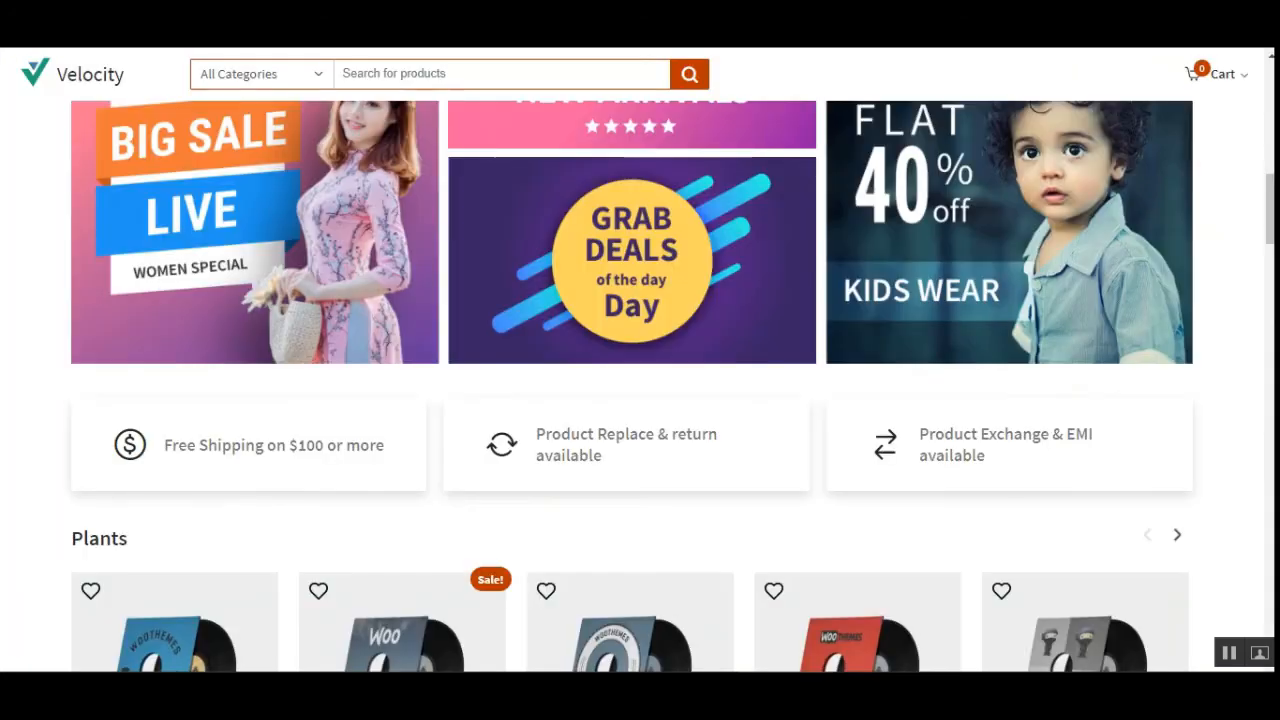
Step: Find the Customer Review block on the storefront homepage and compare its heading and review cards with the settings
{"action": "scroll", "coordinate": [640, 380], "scroll_direction": "down", "scroll_amount": 3}
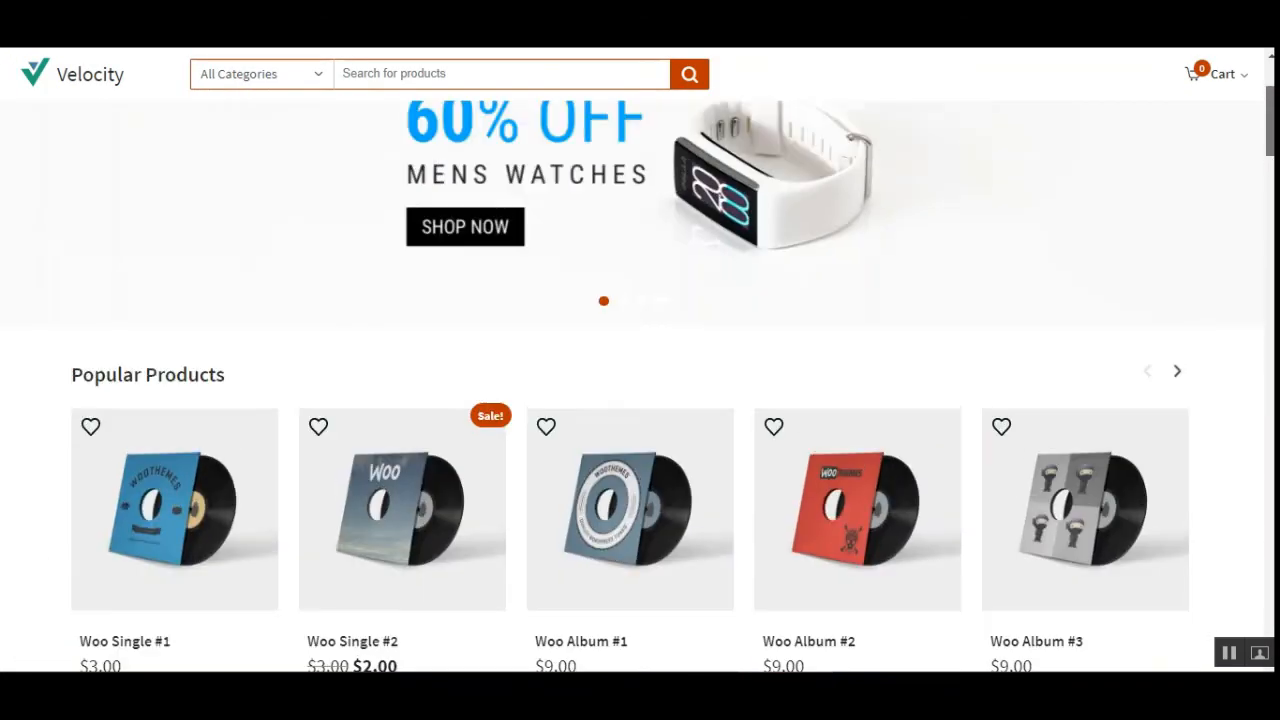
{"action": "left_click_drag", "start_coordinate": [1270, 130], "coordinate": [968, 545]}
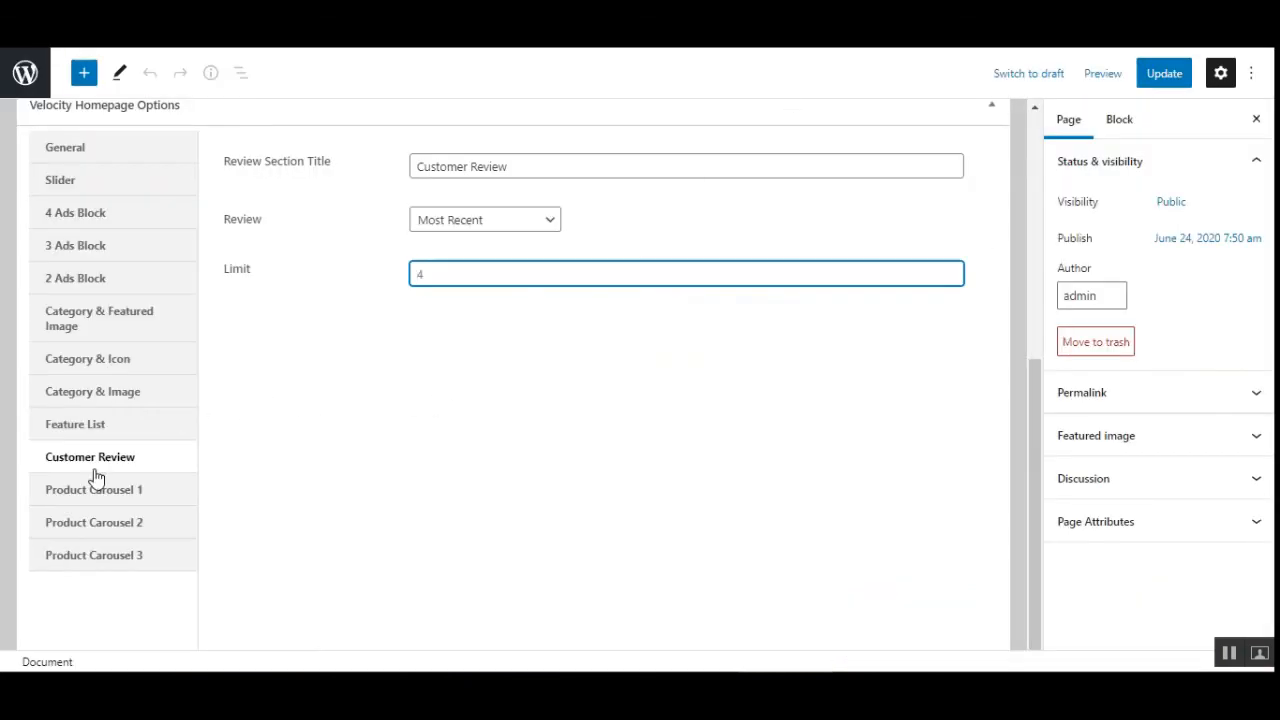
{"action": "left_click", "coordinate": [94, 489]}
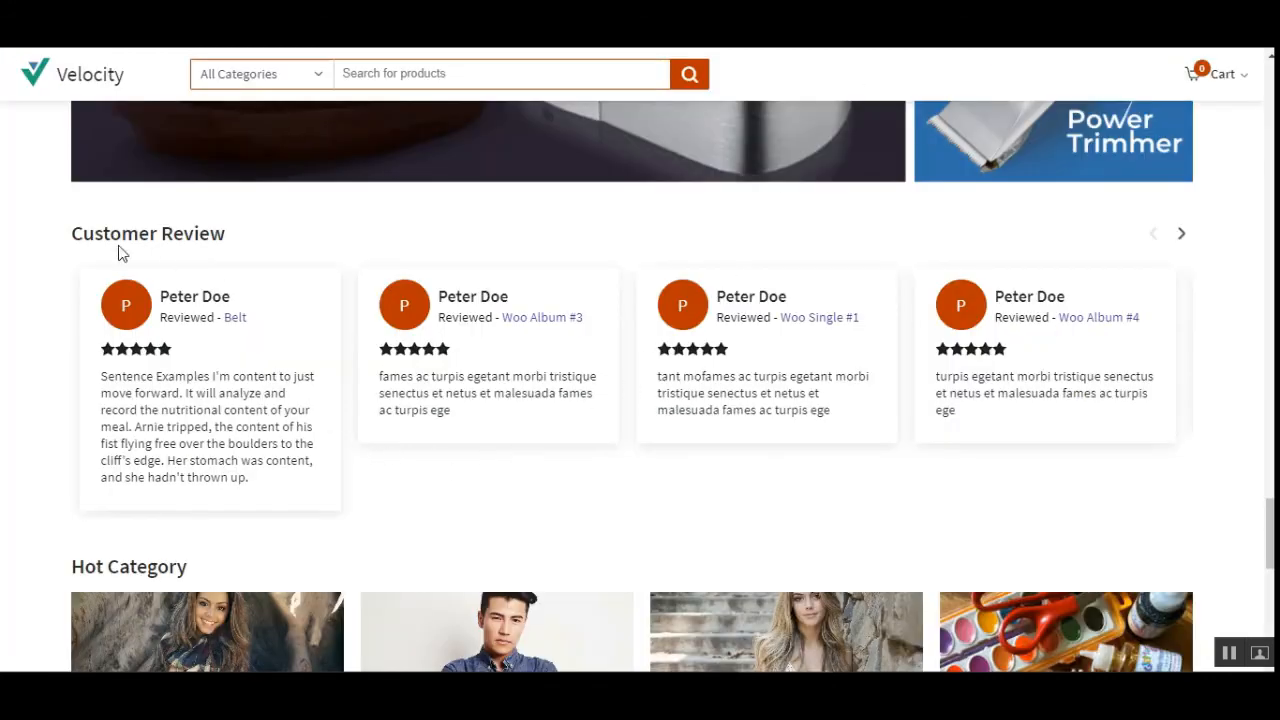
{"action": "left_click_drag", "start_coordinate": [75, 232], "coordinate": [246, 240]}
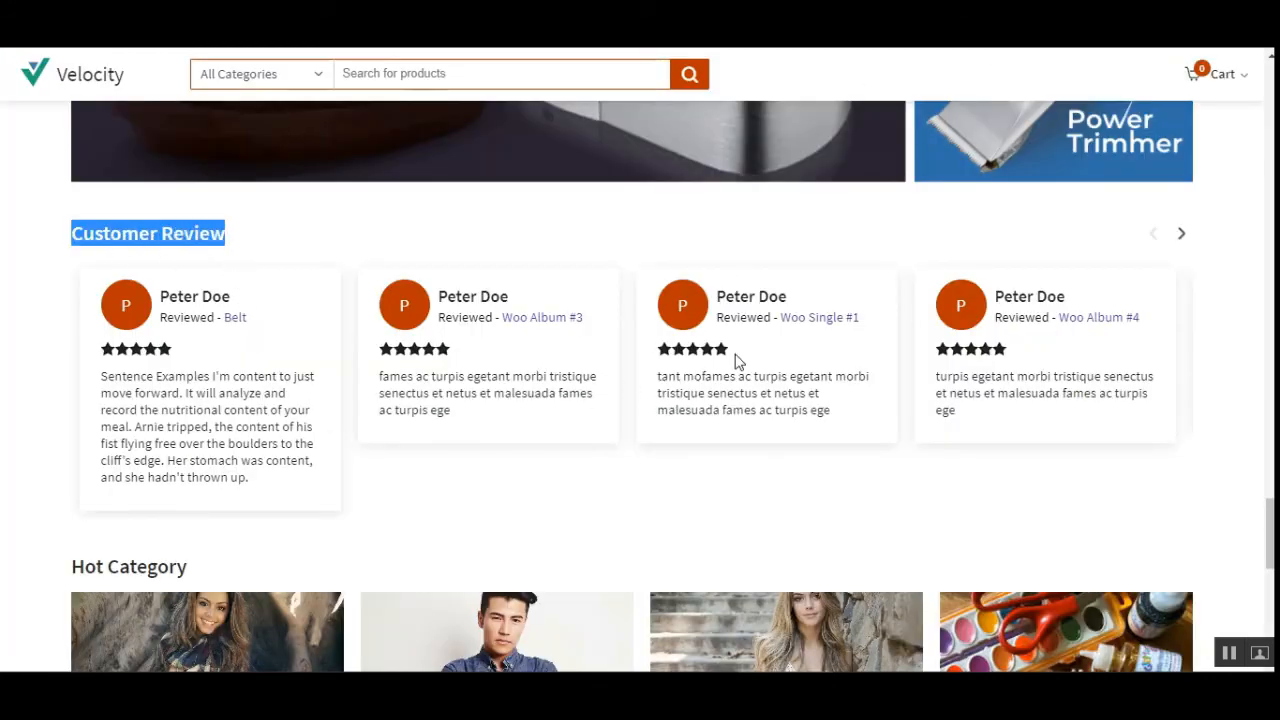
{"action": "left_click_drag", "start_coordinate": [76, 569], "coordinate": [210, 577]}
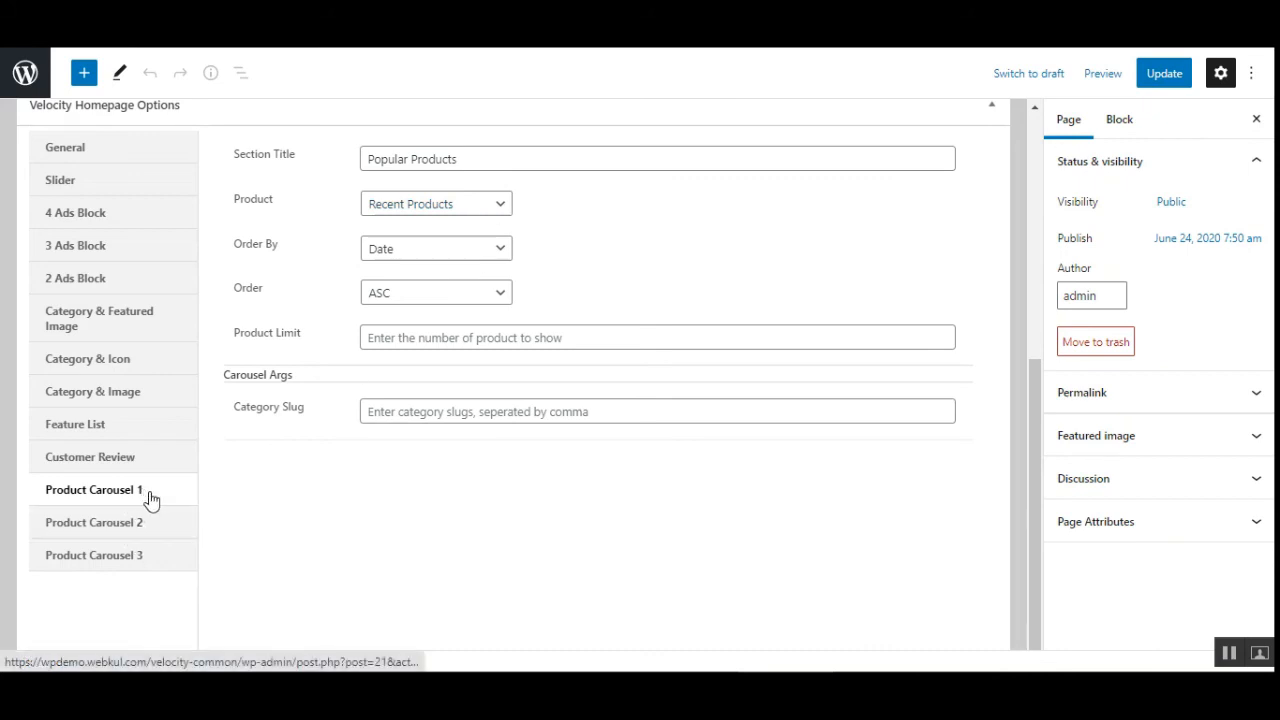
Step: Examine the Product Carousel 1 section's product type, Order By and Order options, and its product limit and category slug fields
{"action": "left_click", "coordinate": [505, 205]}
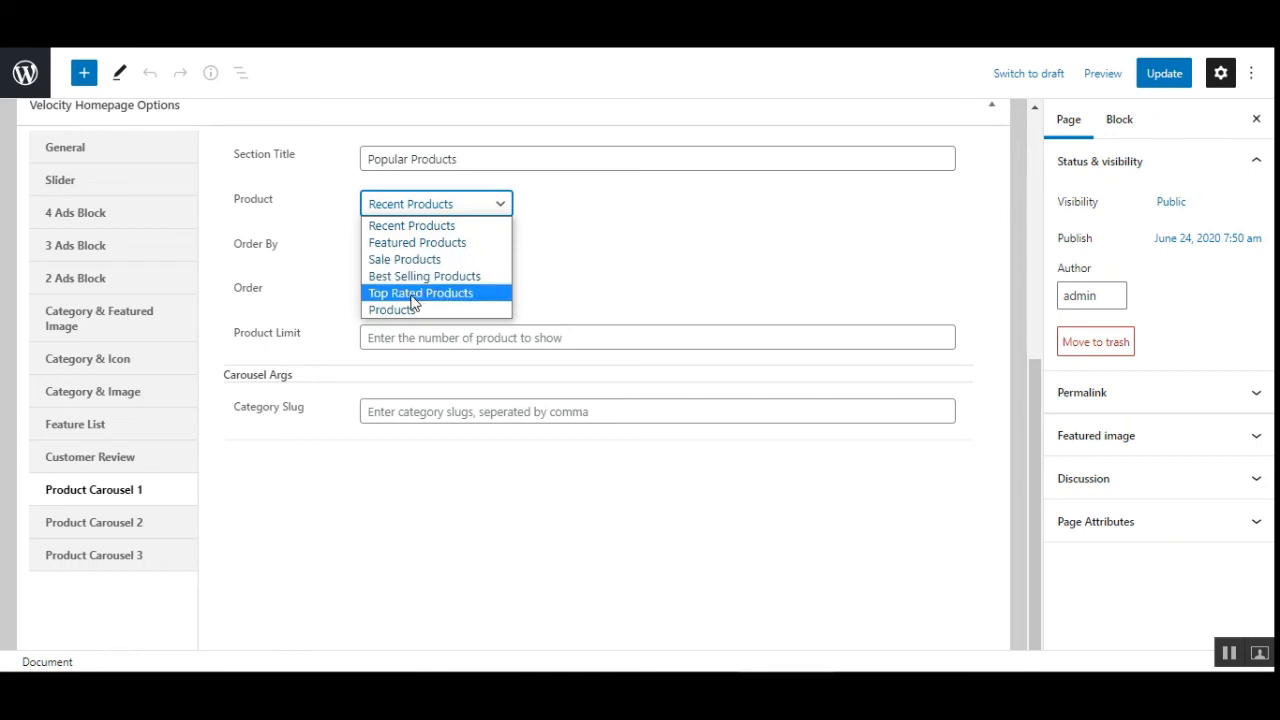
{"action": "left_click", "coordinate": [644, 262]}
{"action": "left_click", "coordinate": [495, 255]}
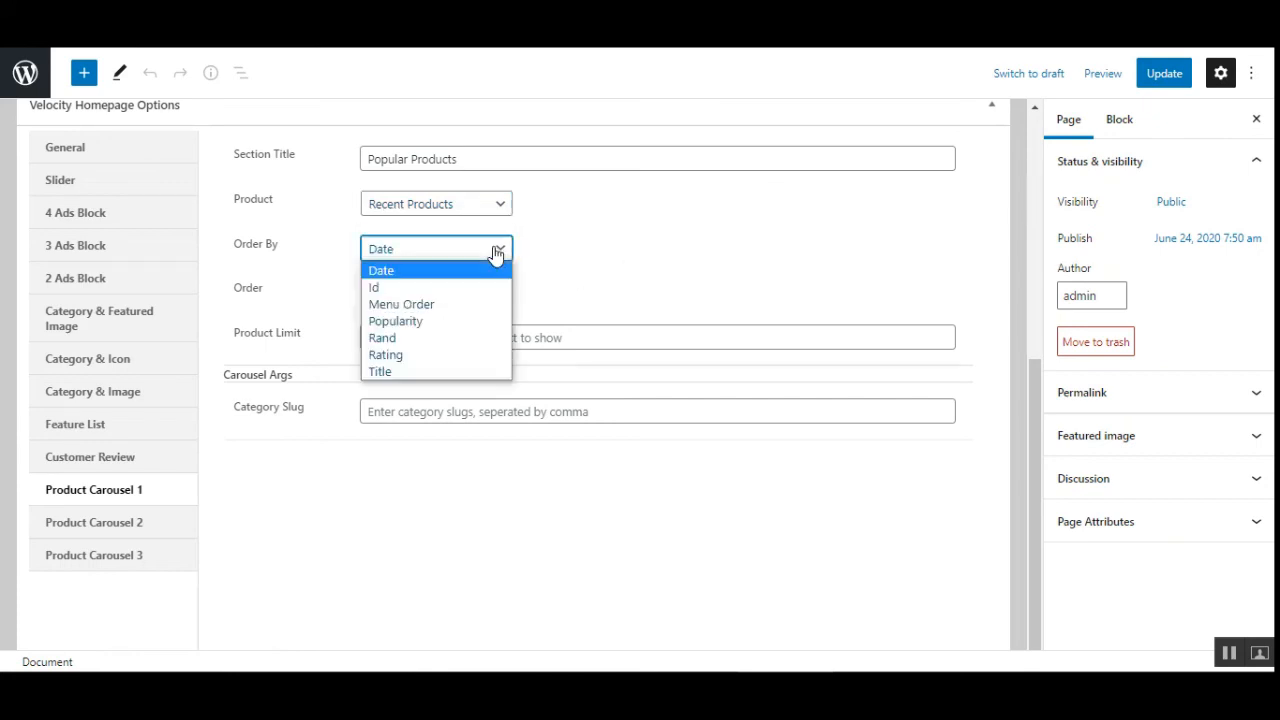
{"action": "left_click", "coordinate": [495, 253]}
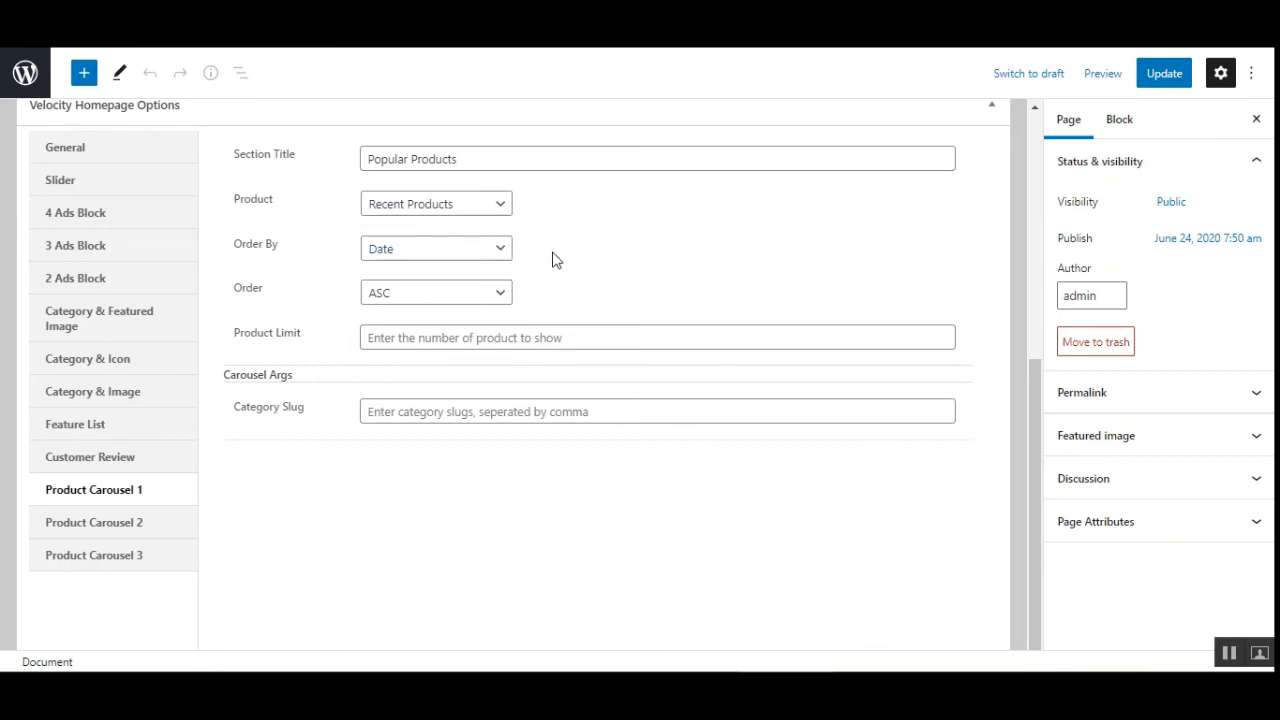
{"action": "left_click", "coordinate": [500, 254]}
{"action": "left_click", "coordinate": [497, 257]}
{"action": "left_click", "coordinate": [500, 294]}
{"action": "left_click", "coordinate": [584, 288]}
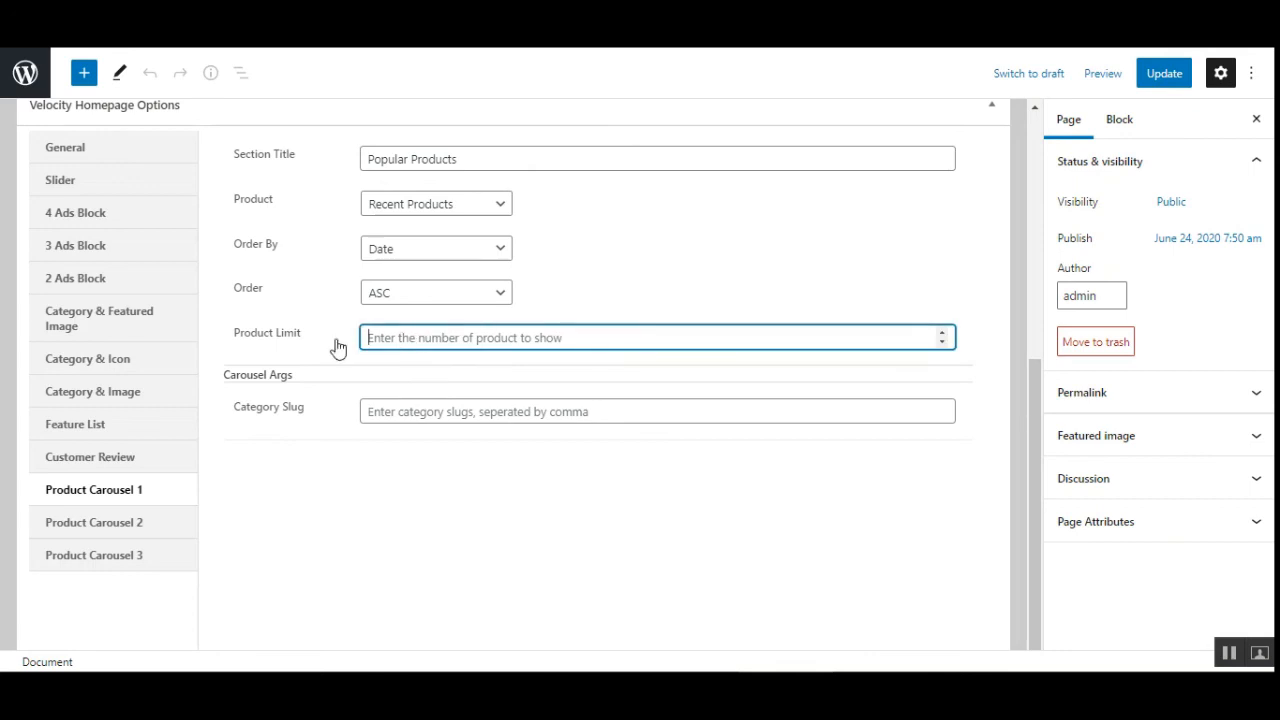
{"action": "left_click_drag", "start_coordinate": [242, 340], "coordinate": [302, 337]}
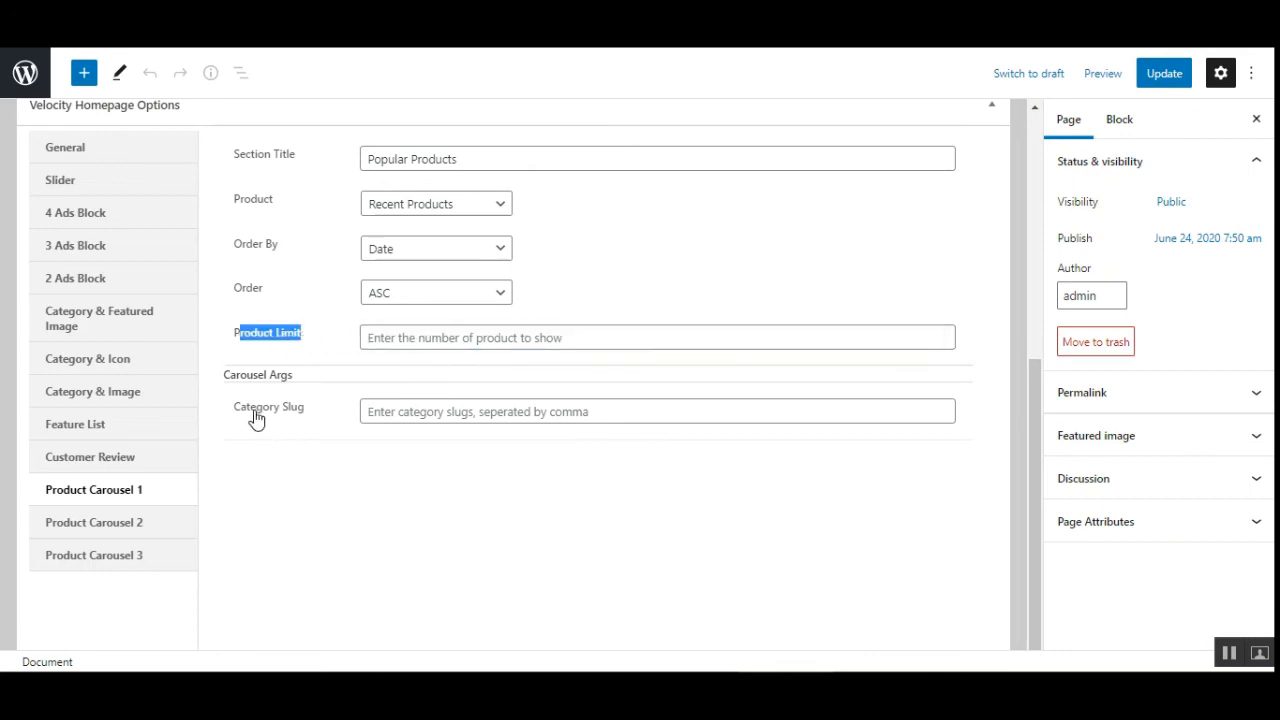
{"action": "left_click_drag", "start_coordinate": [238, 410], "coordinate": [302, 410]}
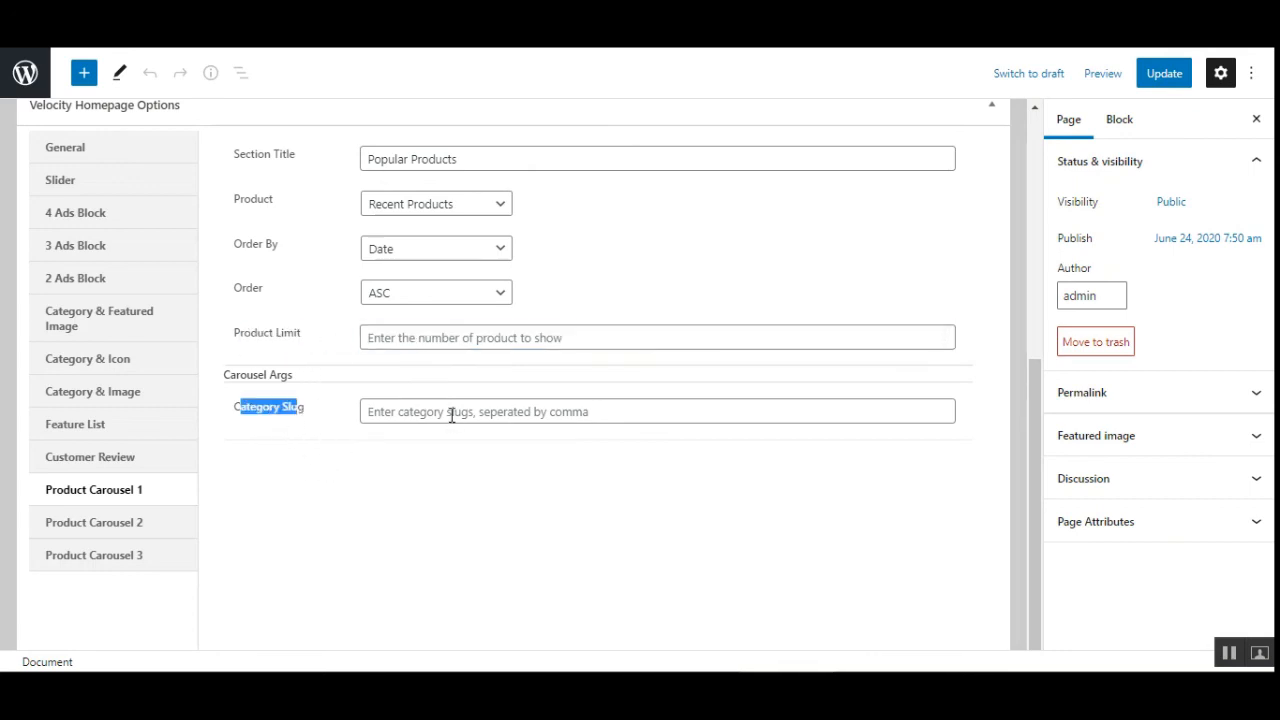
{"action": "left_click", "coordinate": [314, 446]}
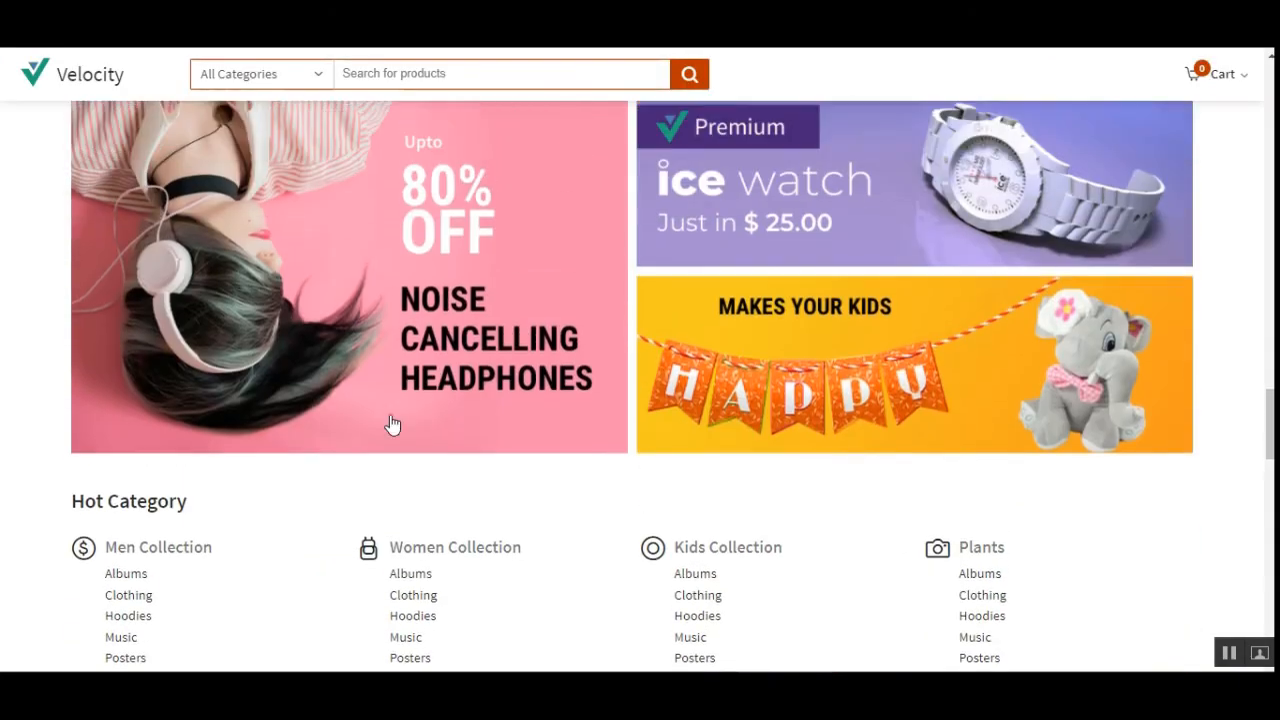
Step: Find the Popular Products carousel on the storefront homepage and browse through its products to the end
{"action": "scroll", "coordinate": [391, 422], "scroll_direction": "up", "scroll_amount": 20}
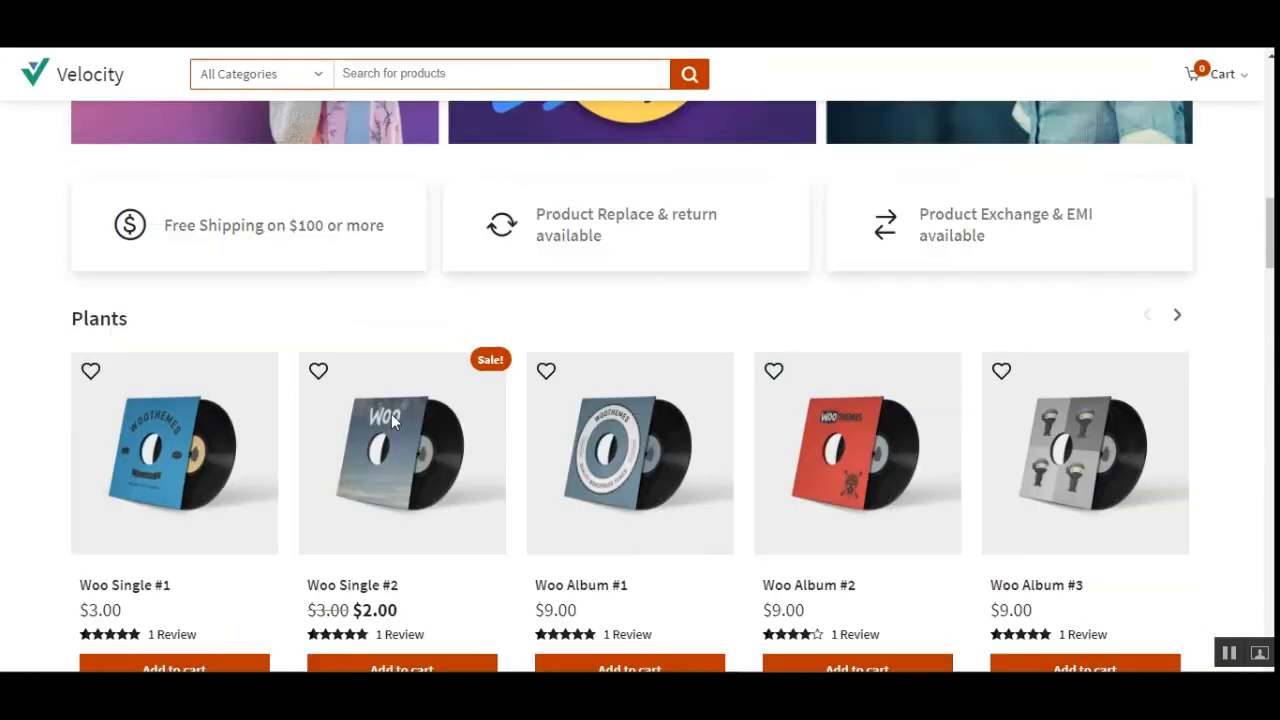
{"action": "scroll", "coordinate": [391, 414], "scroll_direction": "up", "scroll_amount": 10}
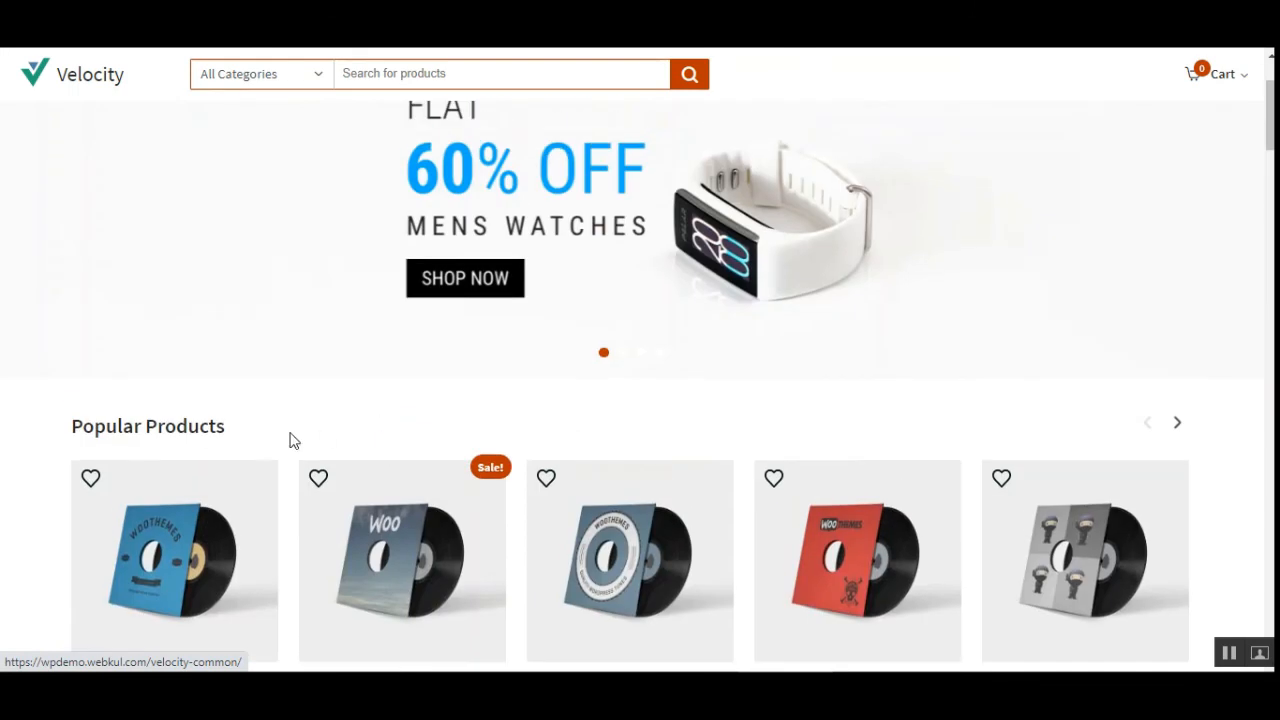
{"action": "left_click_drag", "start_coordinate": [84, 426], "coordinate": [228, 432]}
{"action": "scroll", "coordinate": [391, 457], "scroll_direction": "down", "scroll_amount": 2}
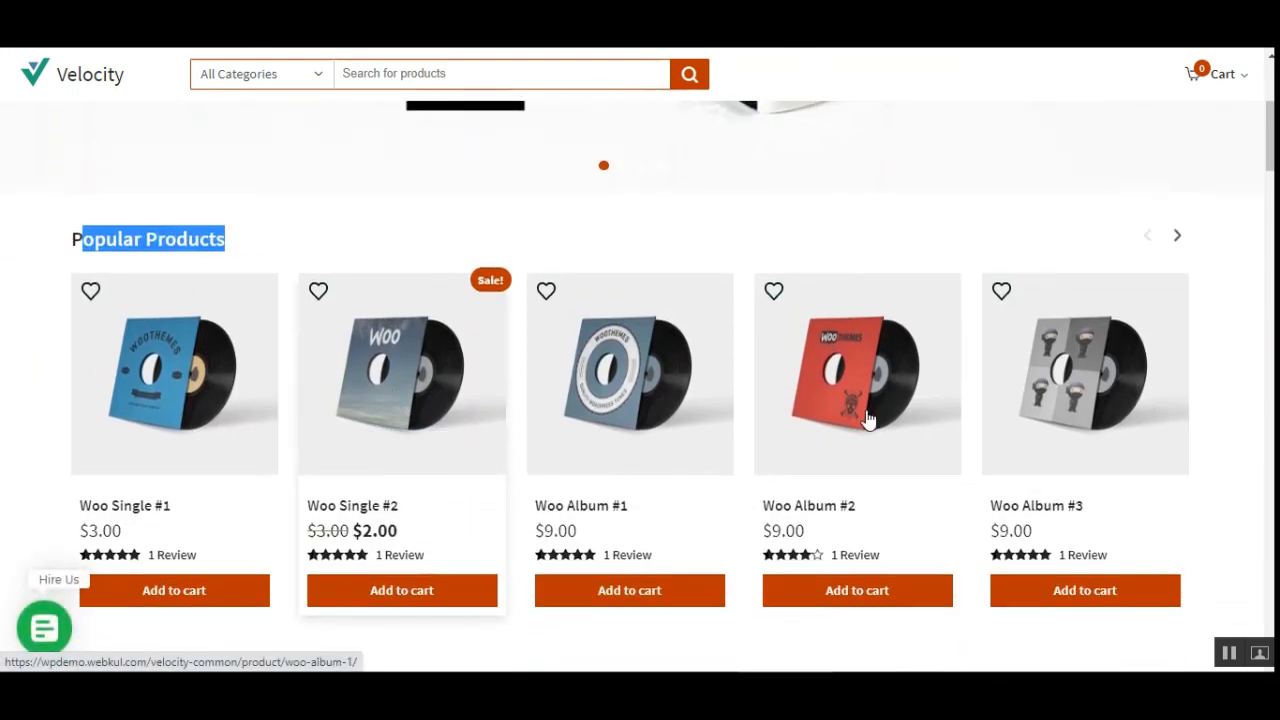
{"action": "left_click", "coordinate": [1179, 238]}
{"action": "left_click", "coordinate": [1180, 239]}
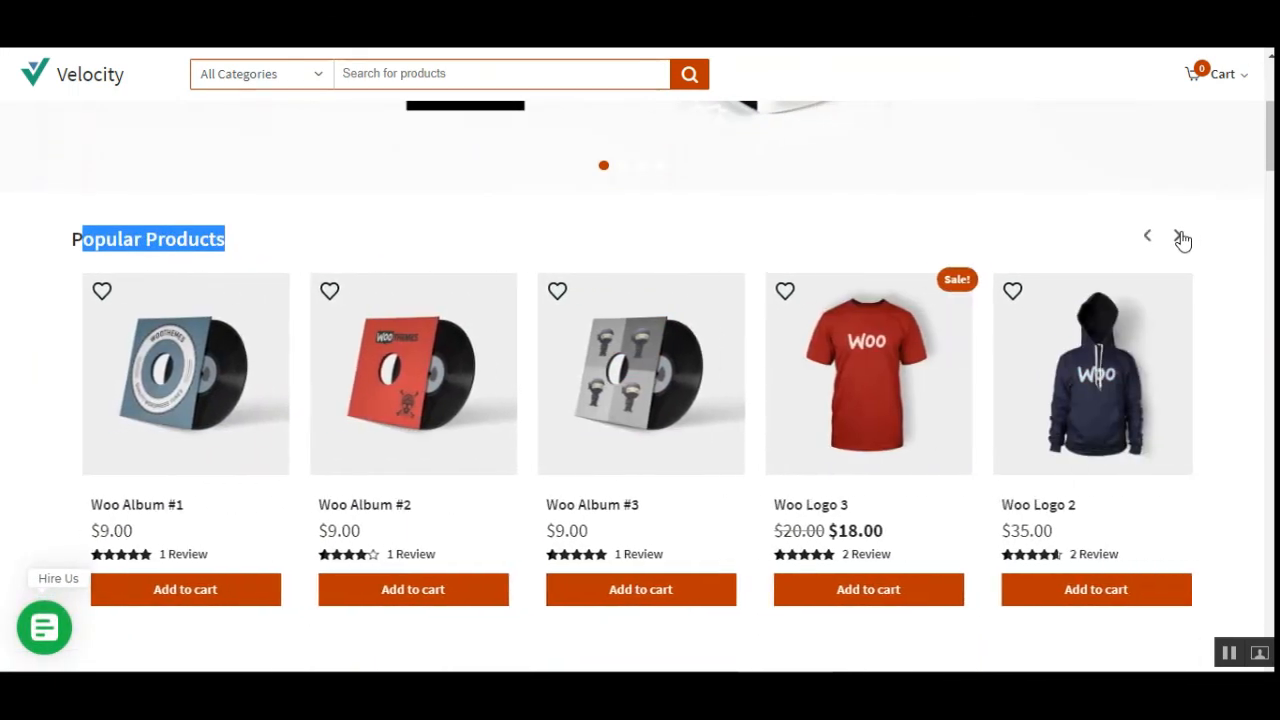
{"action": "left_click", "coordinate": [1180, 239]}
{"action": "left_click", "coordinate": [1180, 239]}
{"action": "left_click", "coordinate": [1180, 239]}
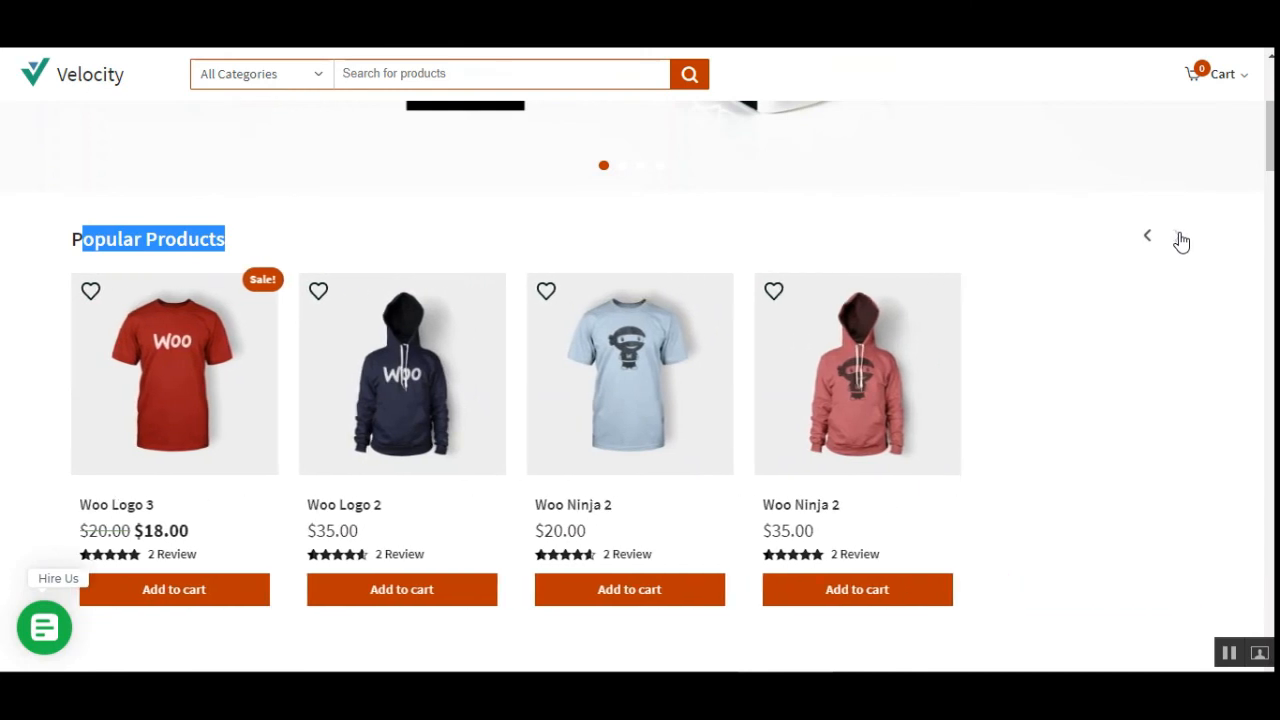
{"action": "left_click", "coordinate": [1039, 278]}
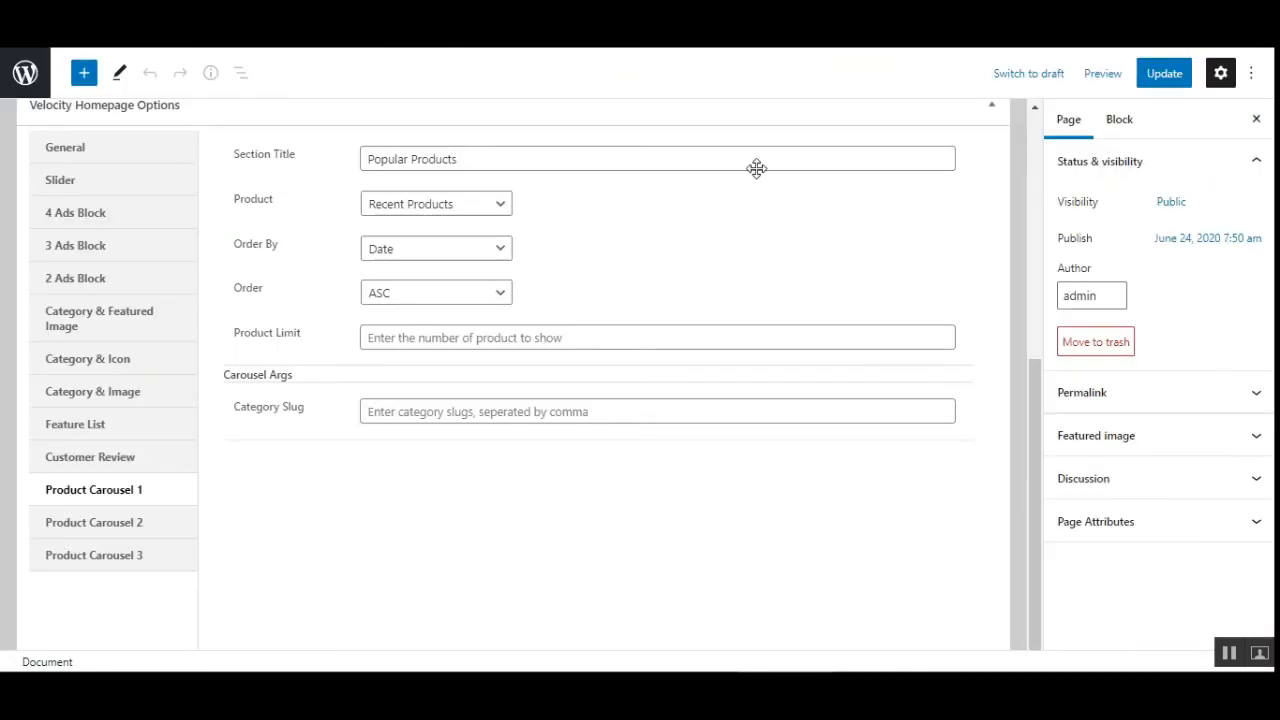
Step: View the Product Carousel 2 section's title and find the matching Plants carousel on the storefront homepage
{"action": "left_click", "coordinate": [116, 531]}
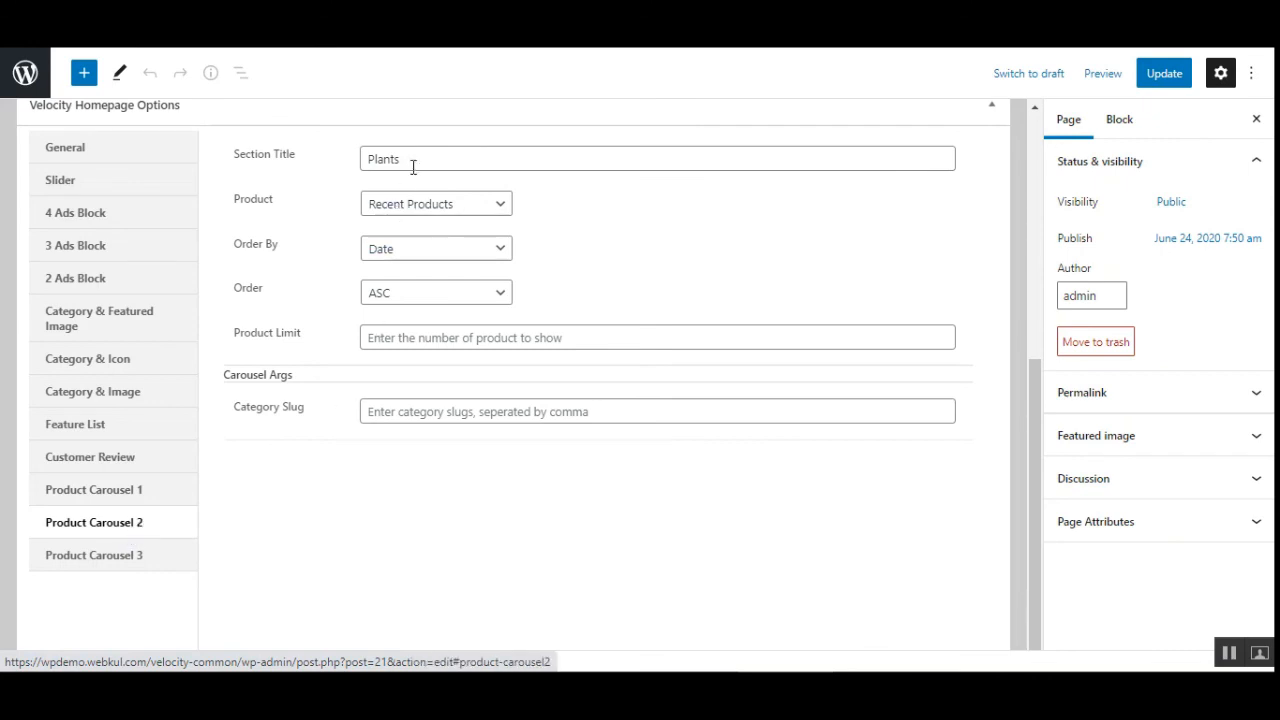
{"action": "left_click_drag", "start_coordinate": [412, 163], "coordinate": [345, 160]}
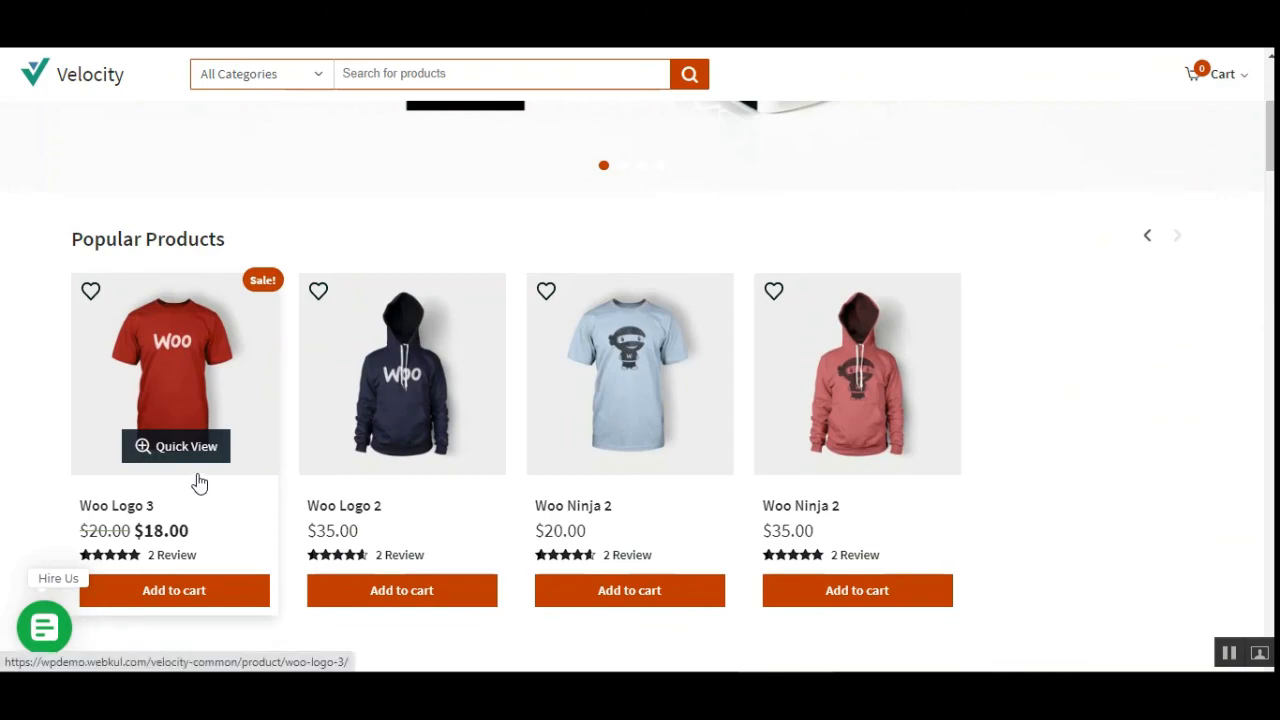
{"action": "scroll", "coordinate": [199, 484], "scroll_direction": "up", "scroll_amount": 3}
{"action": "scroll", "coordinate": [199, 484], "scroll_direction": "down", "scroll_amount": 4}
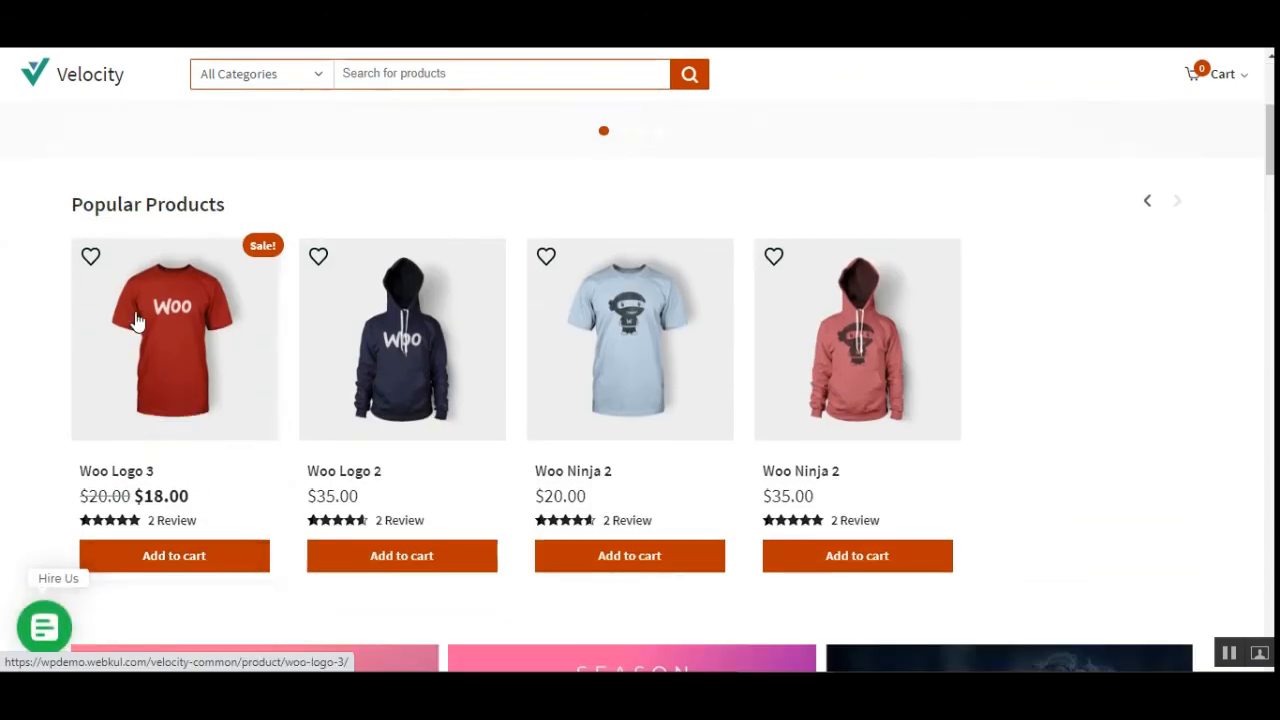
{"action": "scroll", "coordinate": [131, 212], "scroll_direction": "down", "scroll_amount": 8}
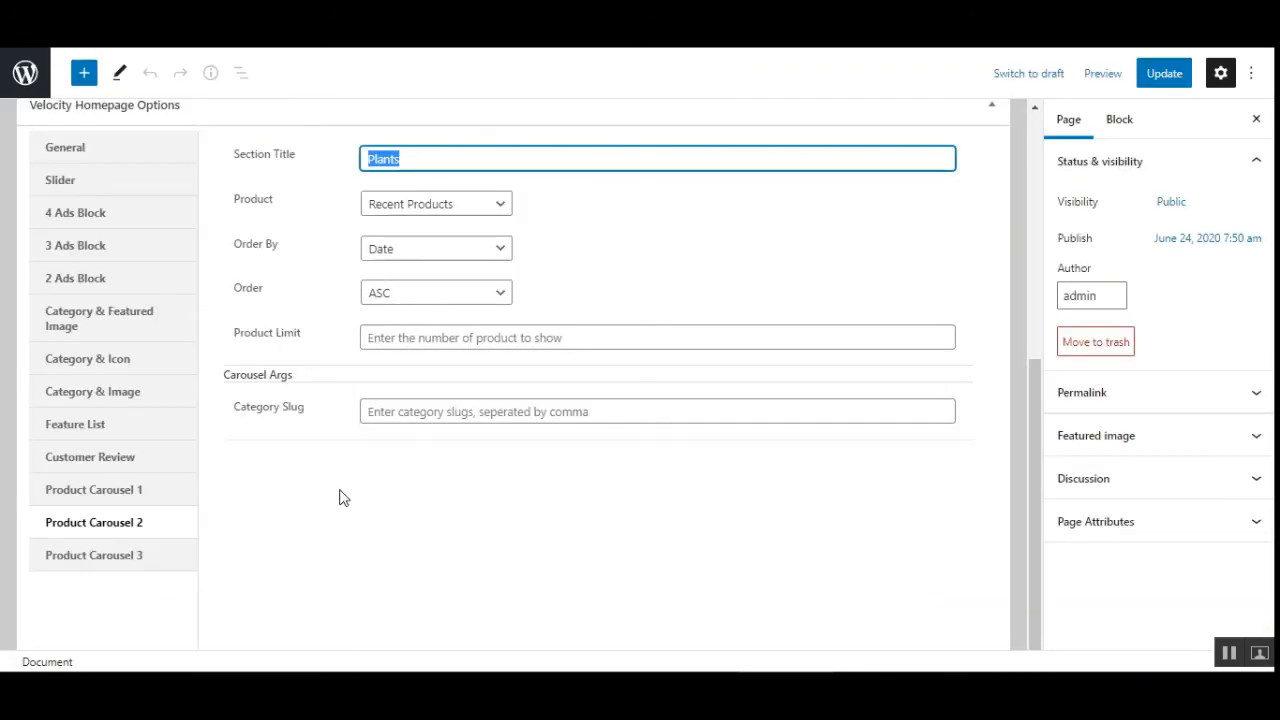
Step: Open the Product Carousel 3 section and compare it with the Accessories carousel on the storefront homepage
{"action": "left_click", "coordinate": [78, 554]}
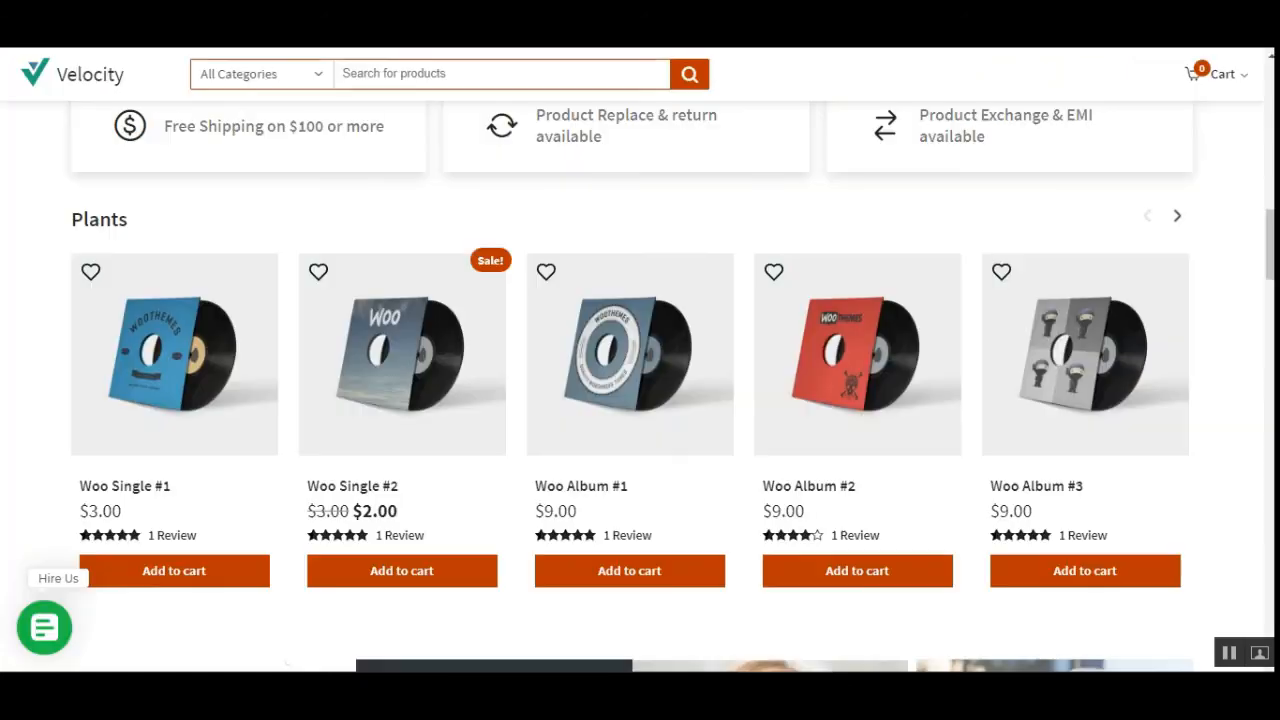
{"action": "scroll", "coordinate": [283, 386], "scroll_direction": "down", "scroll_amount": 7}
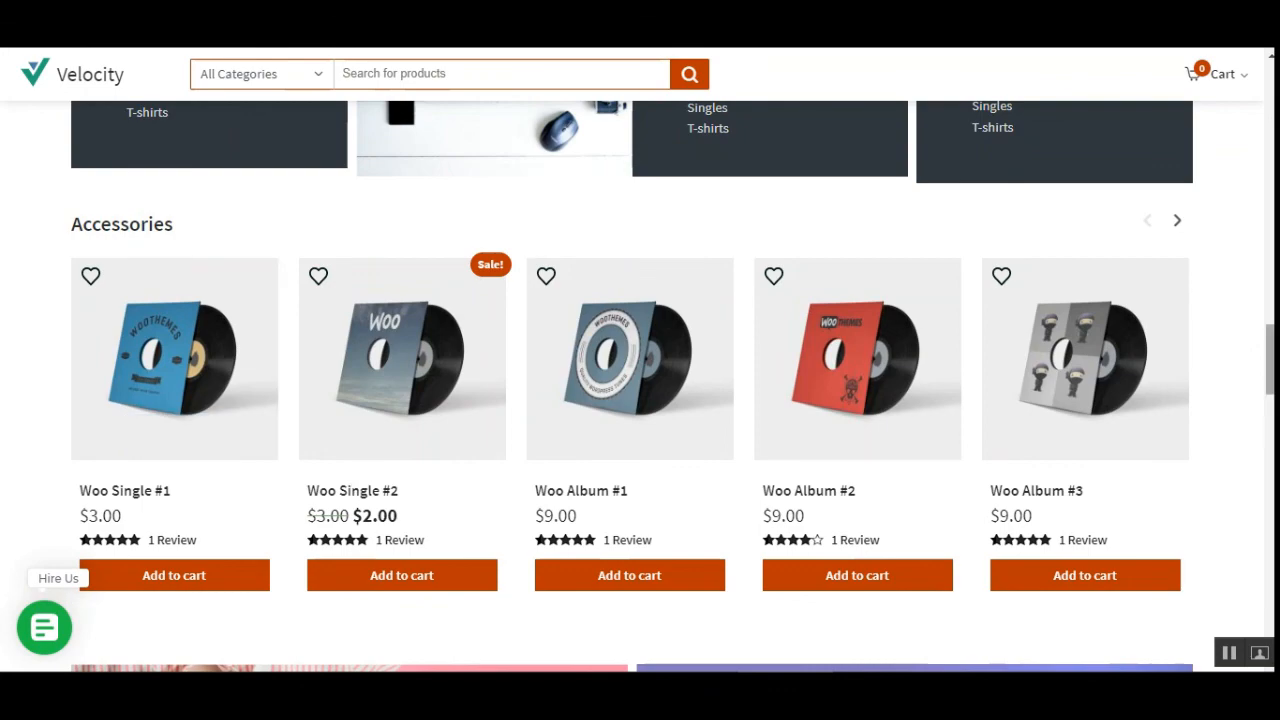
{"action": "scroll", "coordinate": [1079, 349], "scroll_direction": "up", "scroll_amount": 10}
{"action": "key", "text": "ctrl+Tab"}
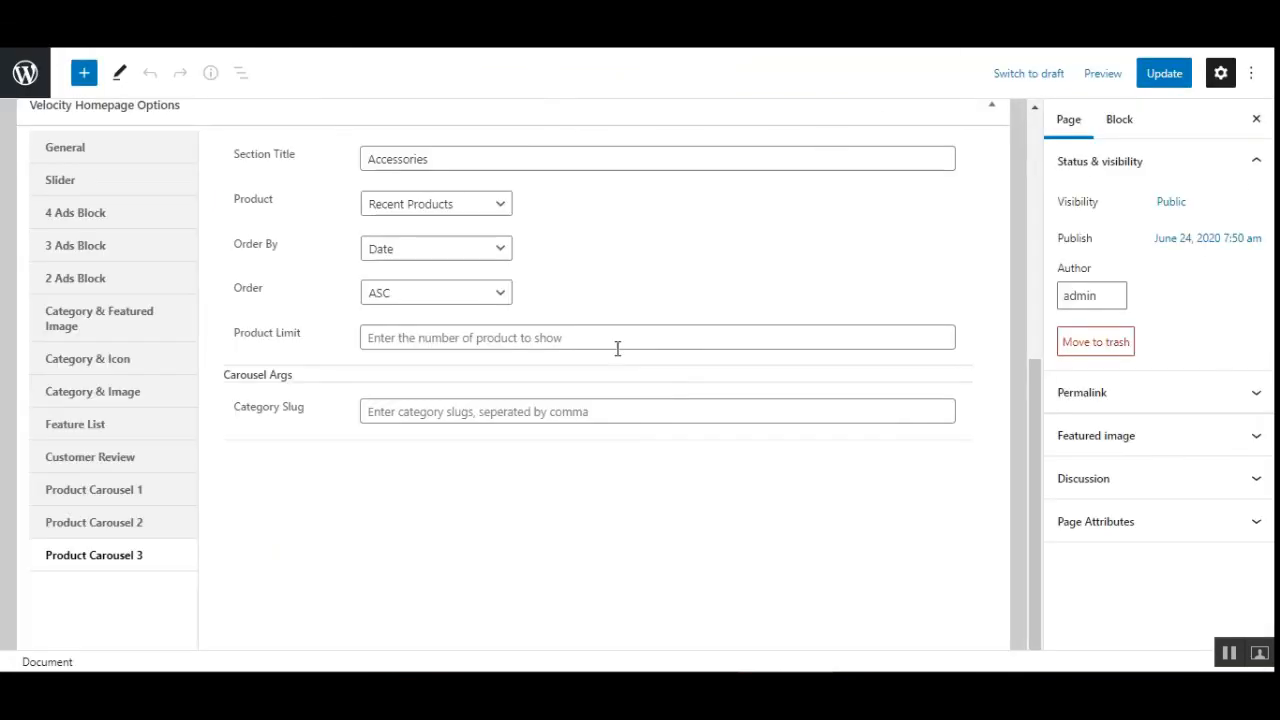
Step: Examine the product type, Order By and Order choices available for the Product Carousel 3 section
{"action": "left_click", "coordinate": [474, 203]}
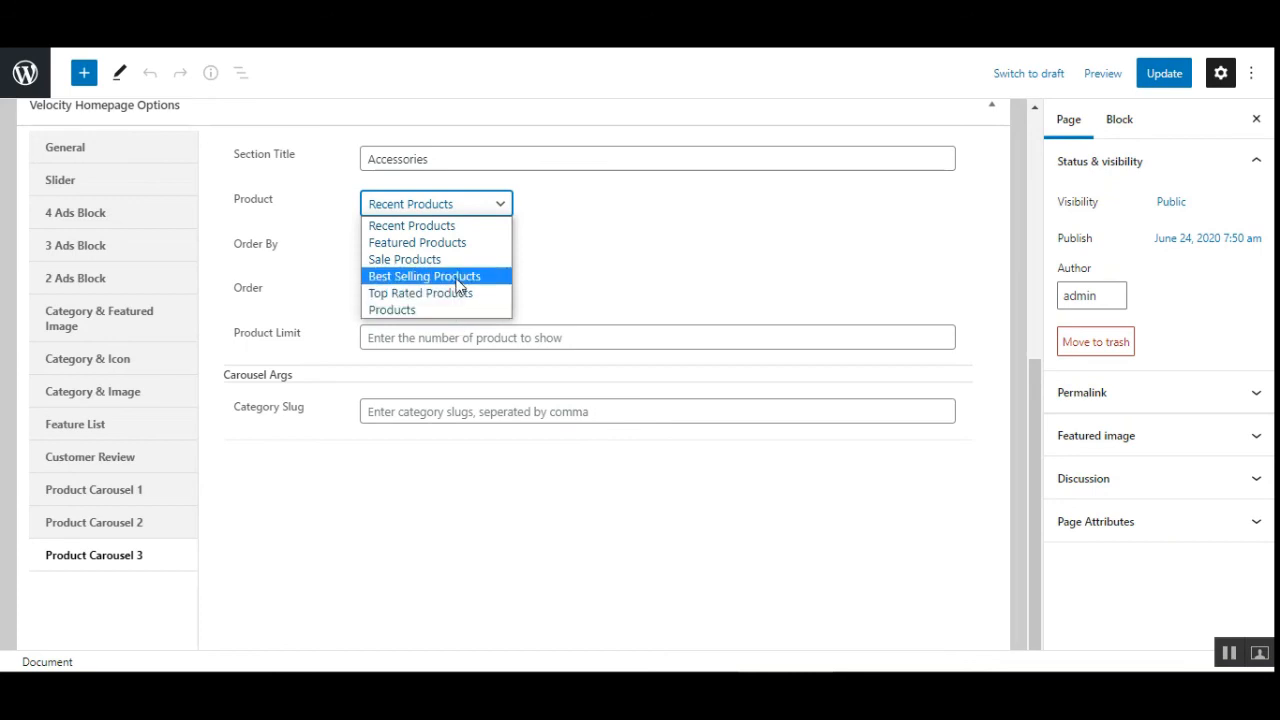
{"action": "left_click", "coordinate": [540, 263]}
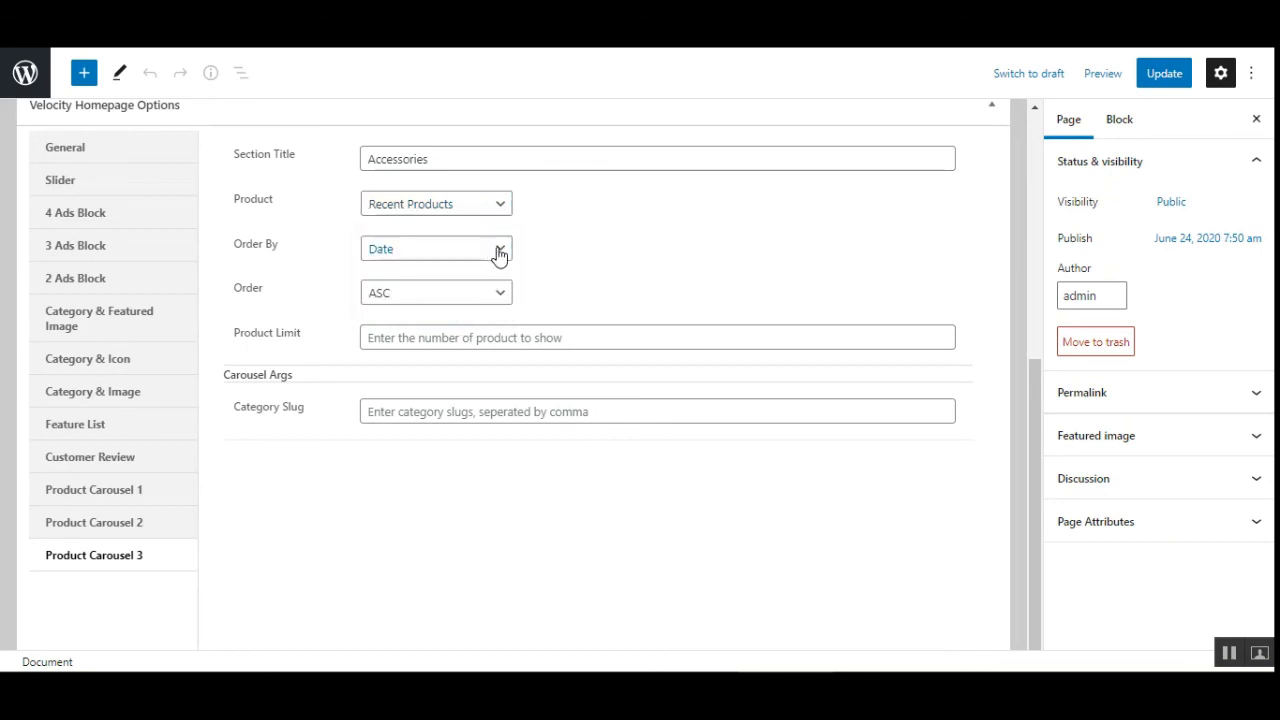
{"action": "left_click", "coordinate": [500, 255]}
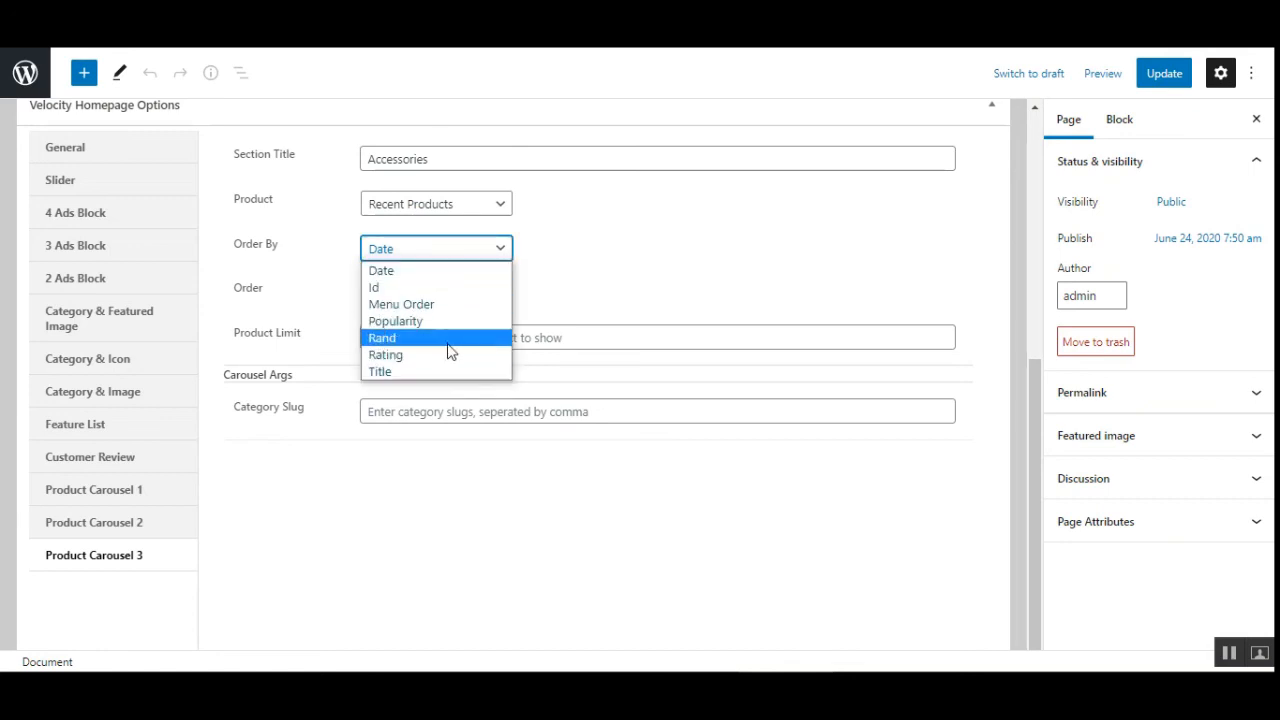
{"action": "left_click", "coordinate": [651, 252]}
{"action": "left_click", "coordinate": [449, 300]}
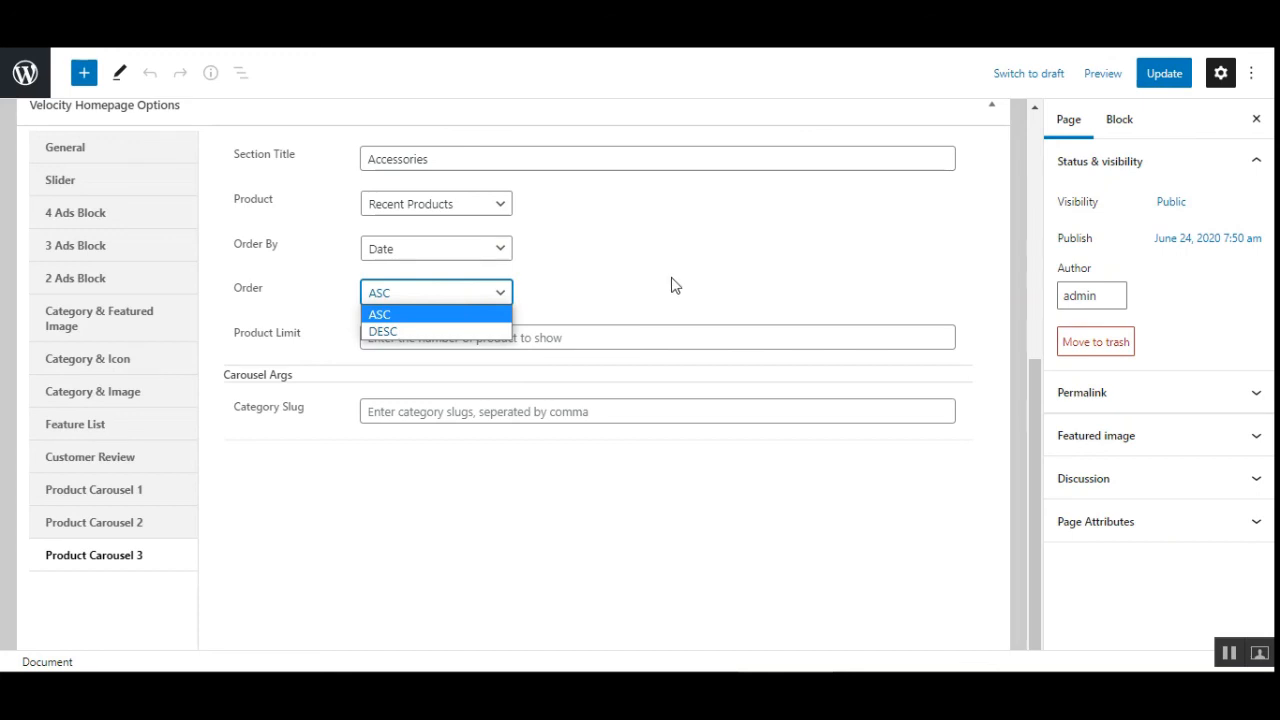
{"action": "left_click", "coordinate": [565, 481]}
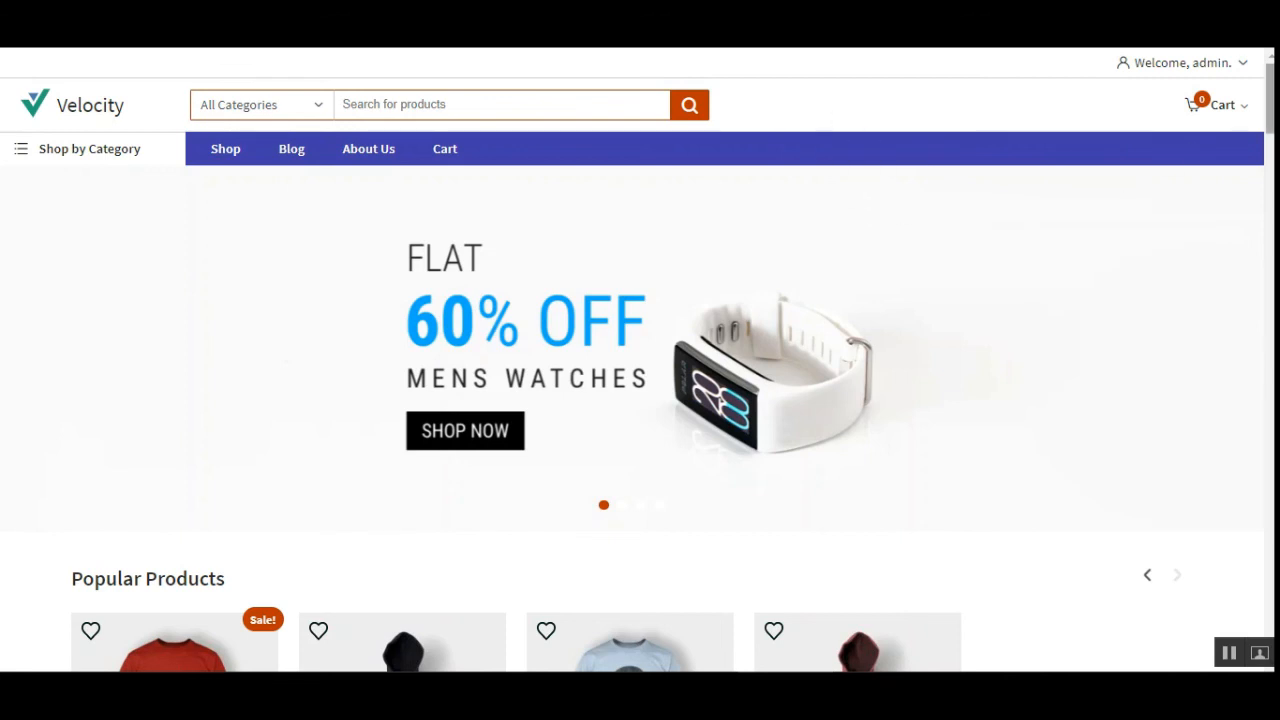
Step: Reveal the Shop by Category menu on the storefront homepage and view the Big Menu entry's mega menu
{"action": "mouse_move", "coordinate": [1270, 100]}
{"action": "left_mouse_down"}
{"action": "mouse_move", "coordinate": [1270, 623]}
{"action": "mouse_move", "coordinate": [1270, 95]}
{"action": "left_mouse_up"}
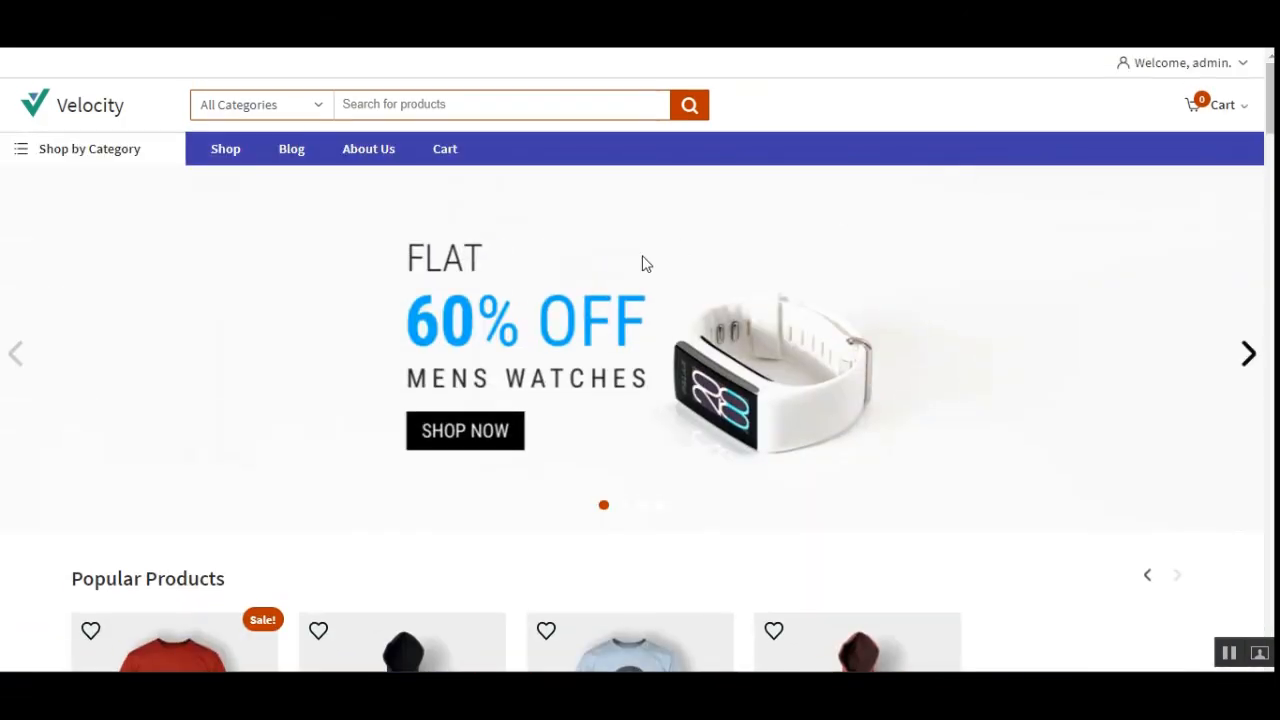
{"action": "mouse_move", "coordinate": [29, 158]}
{"action": "mouse_move", "coordinate": [80, 420]}
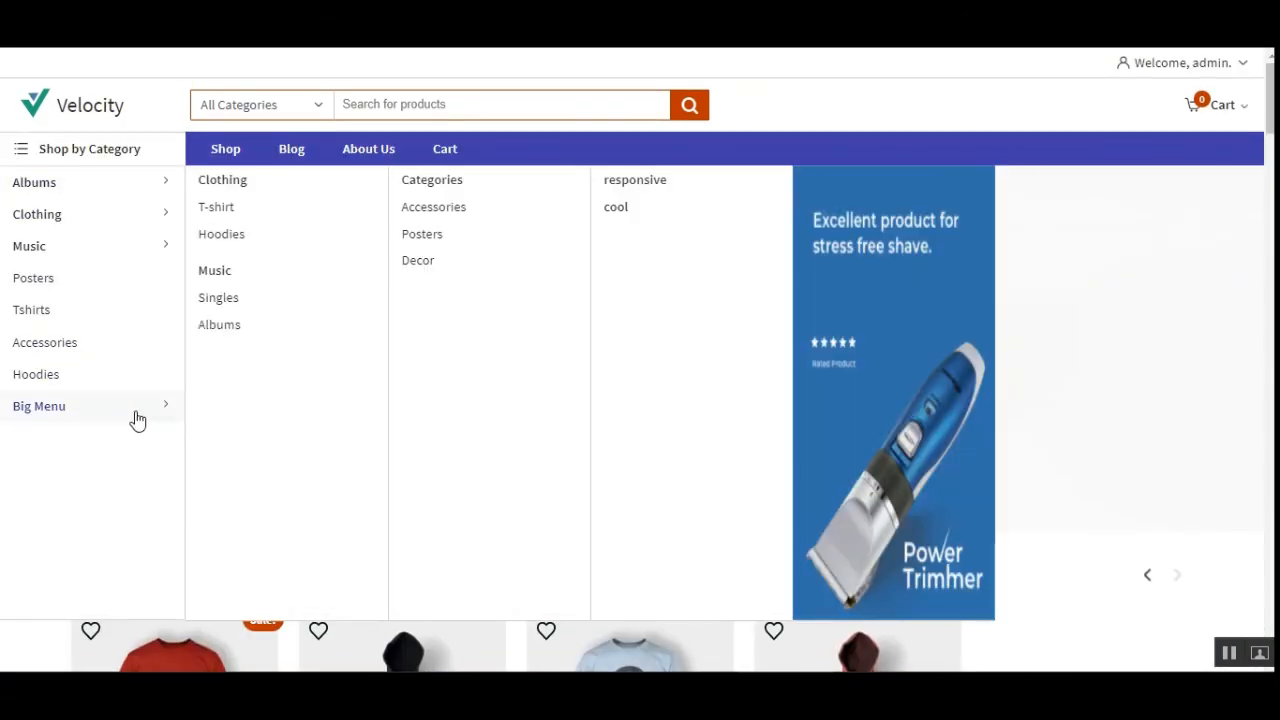